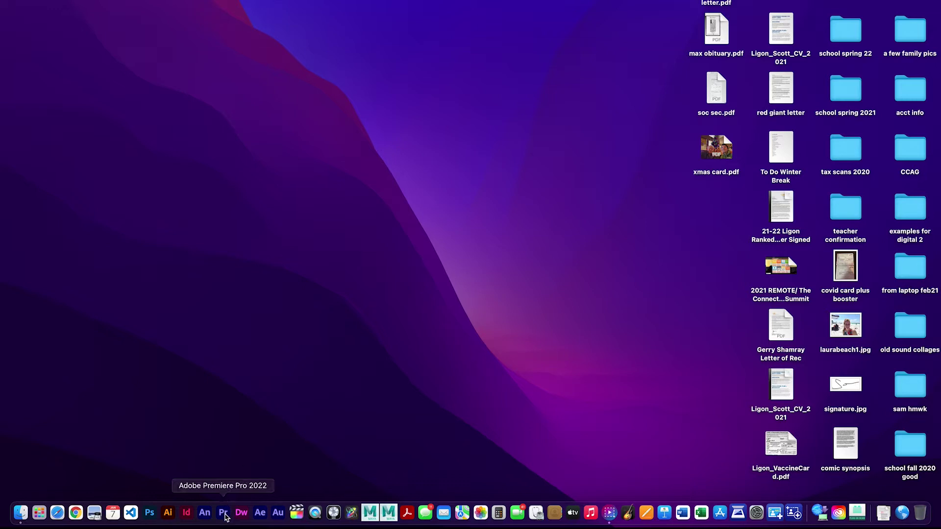
Launch Adobe Premiere Pro 2022 and start a new project named with the author's last name followed by "Proj 1 2"
click(224, 515)
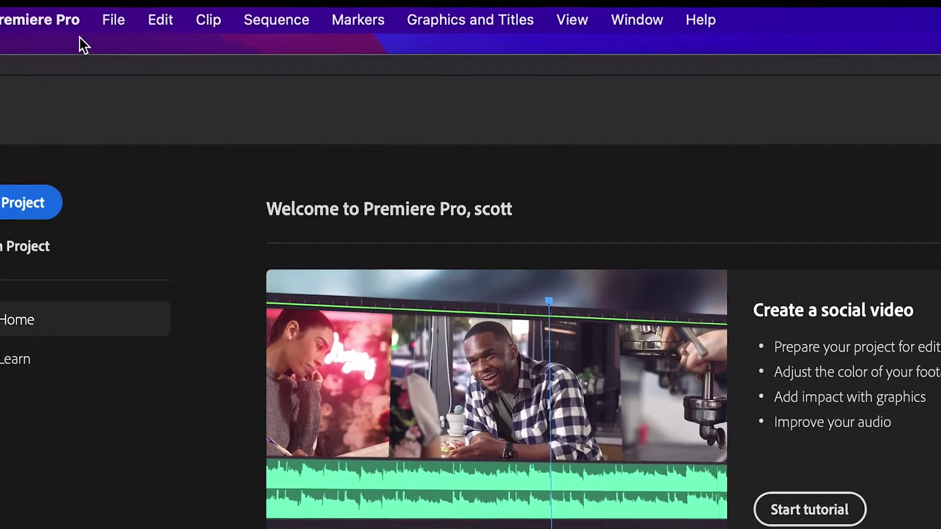
click(106, 15)
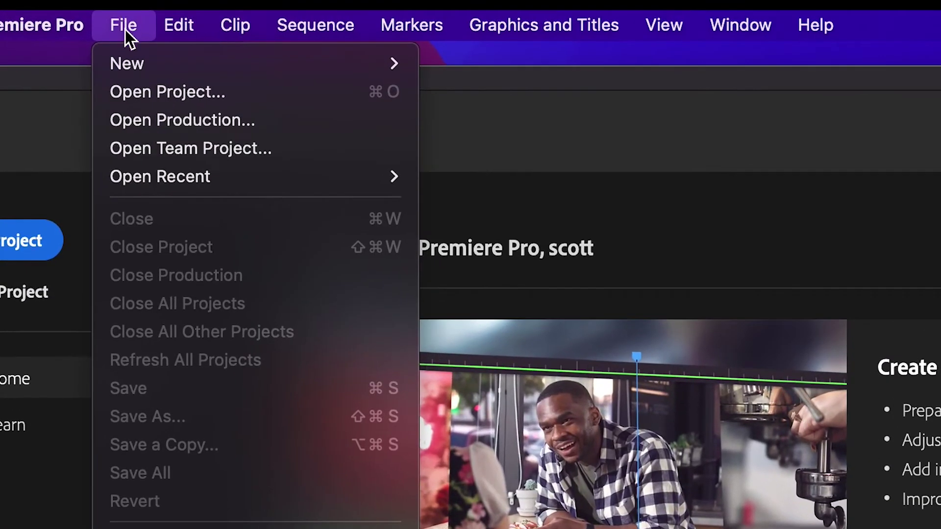
mouse_move(114, 45)
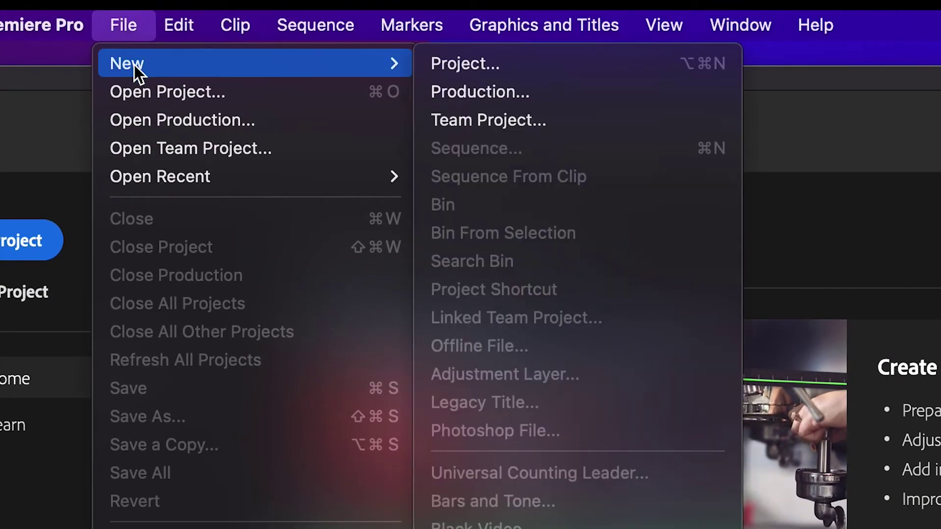
click(452, 64)
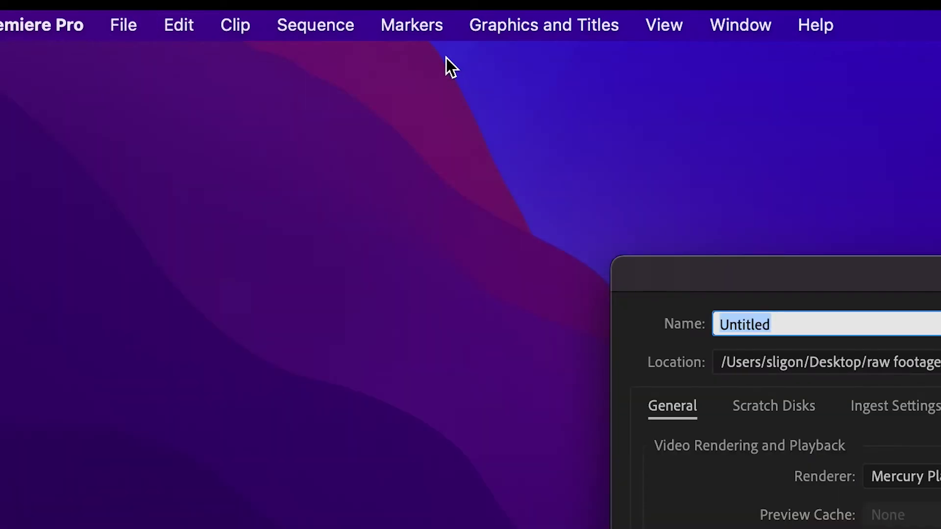
text(Ligon Proj 1 2)
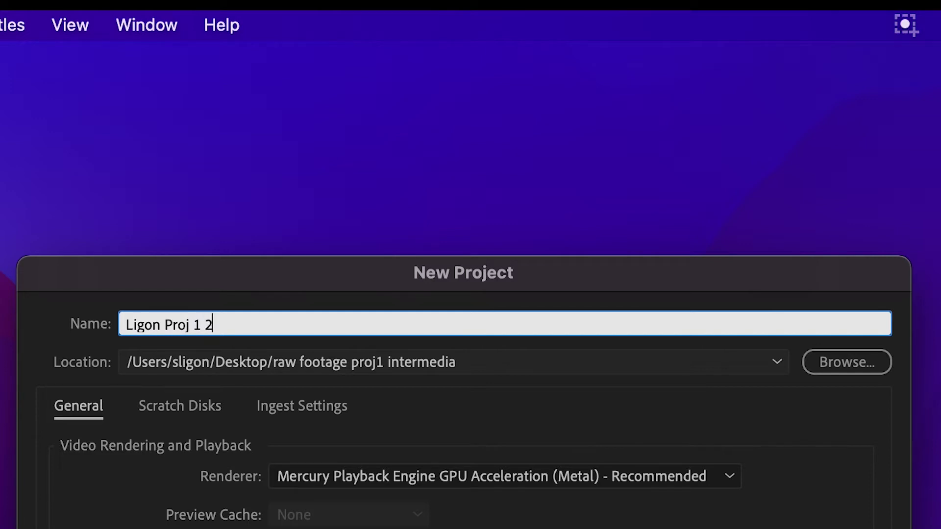
Create a Desktop folder named with the author's last name and "Proj 1 2", and create the project with that folder as its location
click(846, 369)
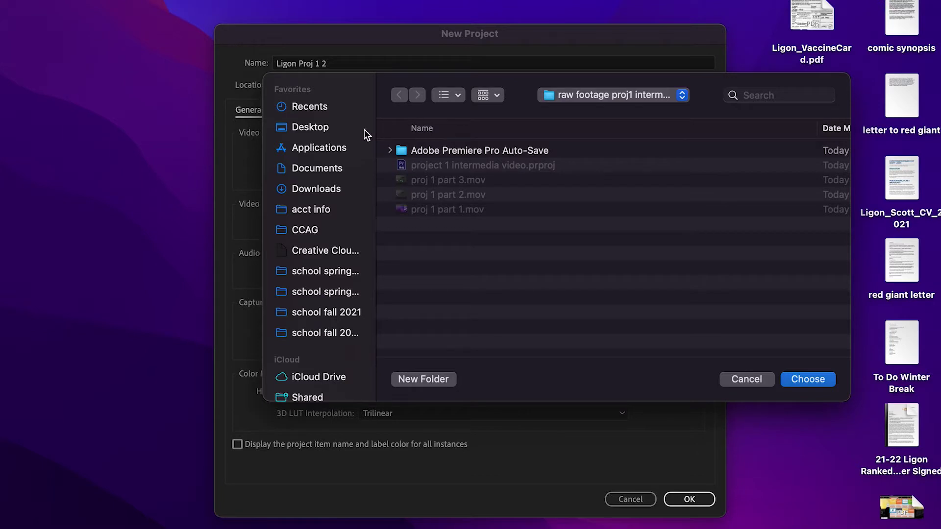
click(322, 131)
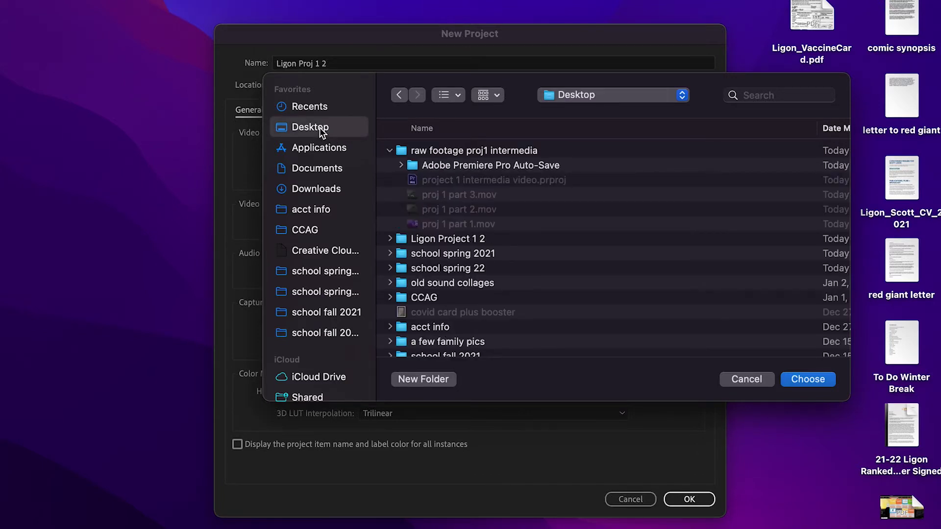
click(424, 380)
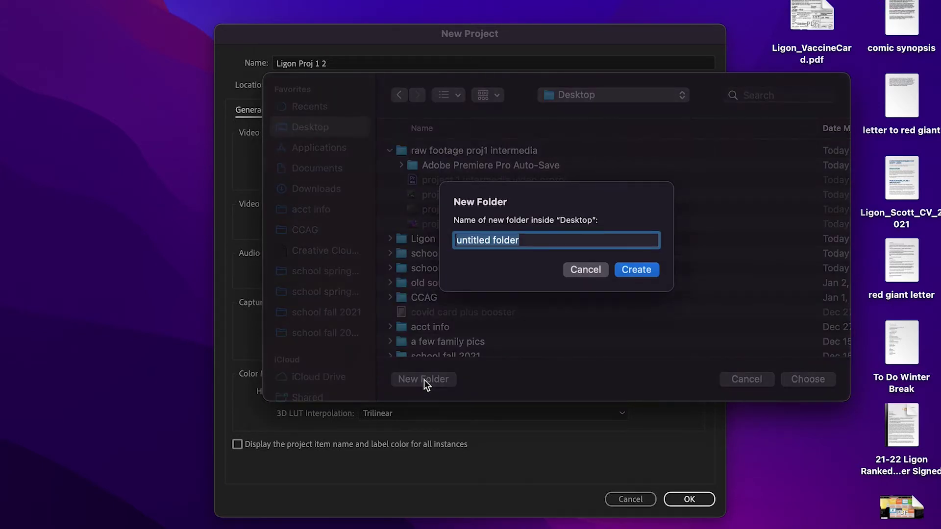
text(Pr)
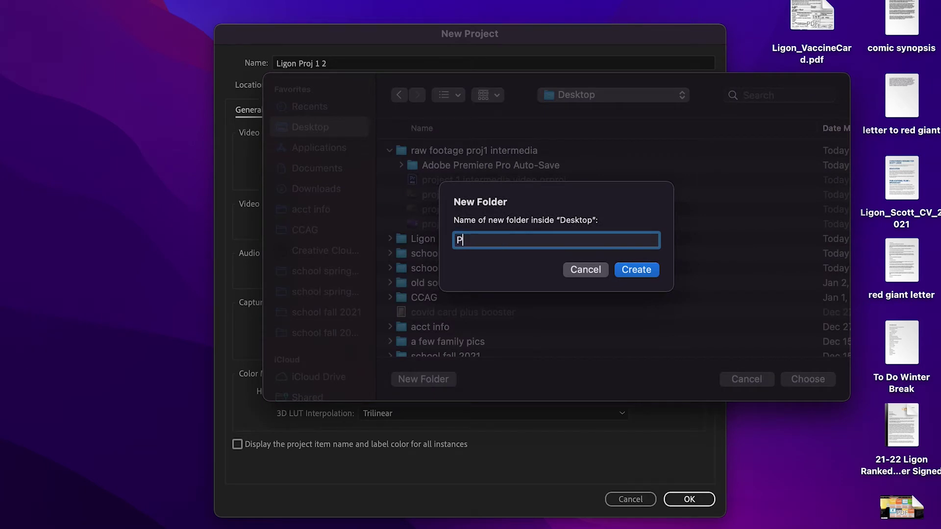
key(BackSpace)
key(BackSpace)
text(Ligon Proj 1 2)
click(638, 269)
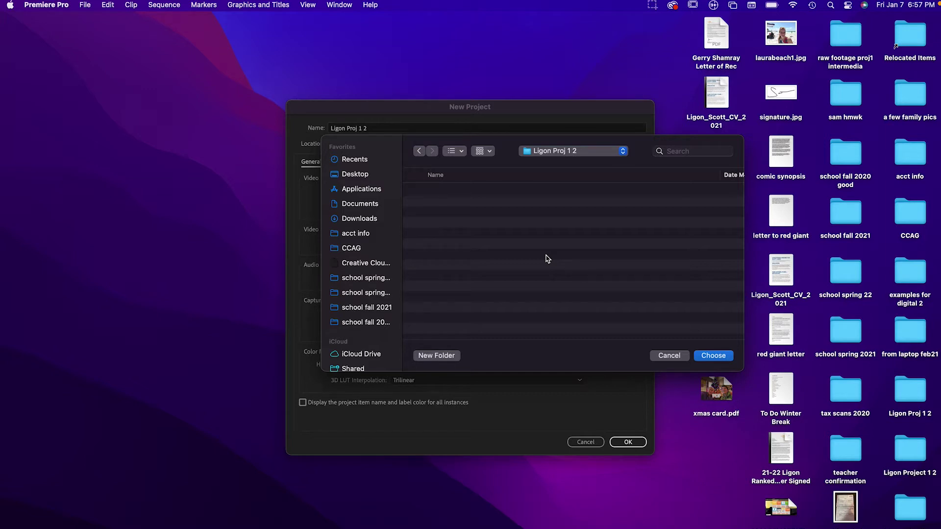
click(707, 355)
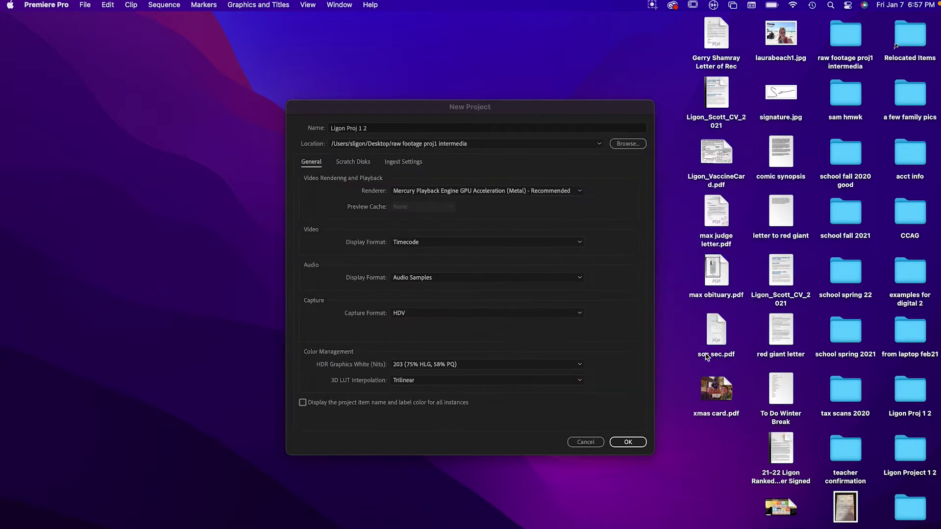
click(628, 442)
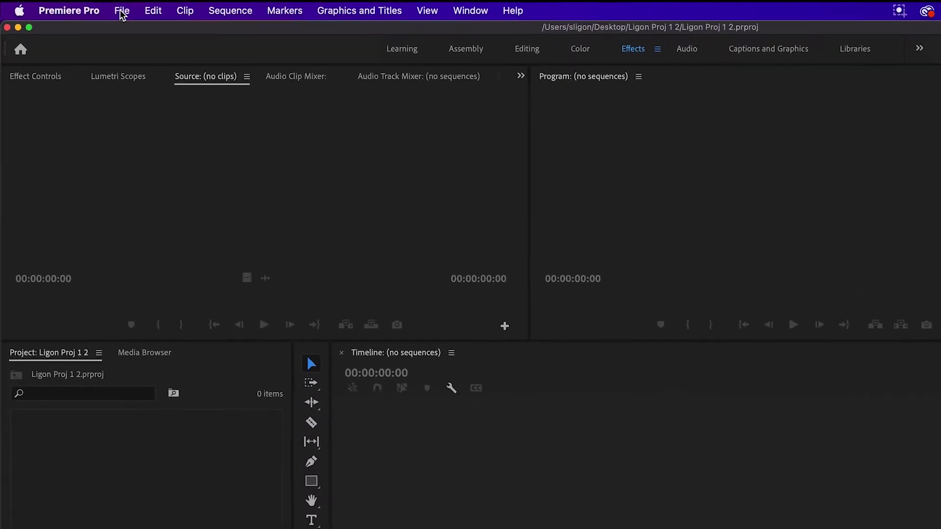
Import the "short sharp" and "whooshy" folders from "Exercise Files proj 1" in the "school spring 22" folder
click(122, 12)
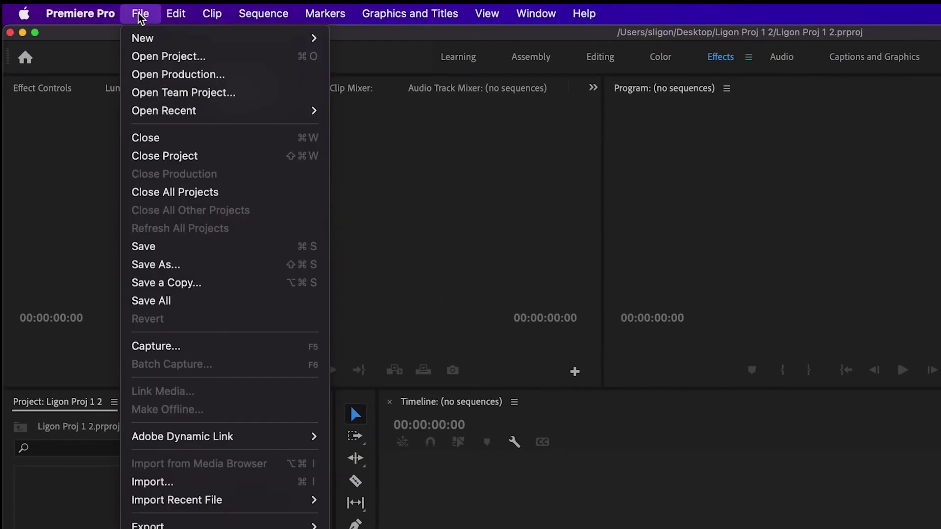
click(223, 484)
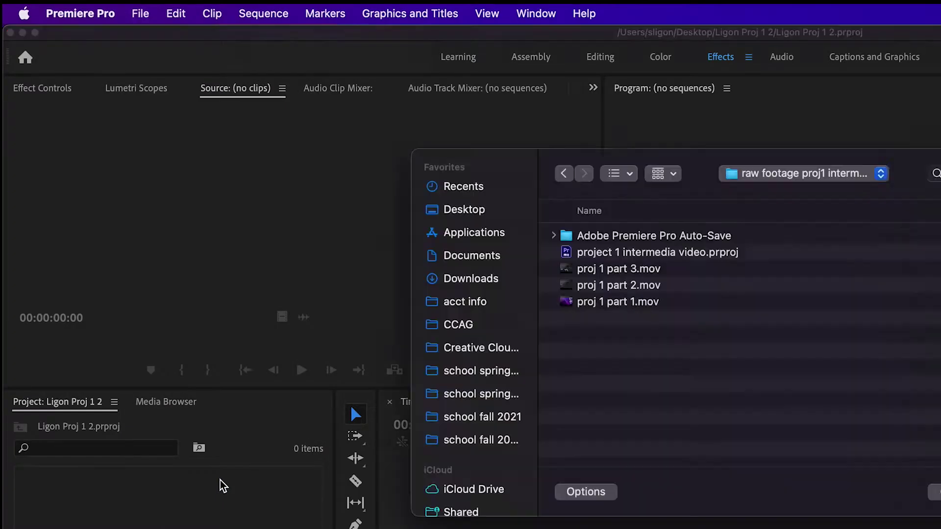
click(155, 324)
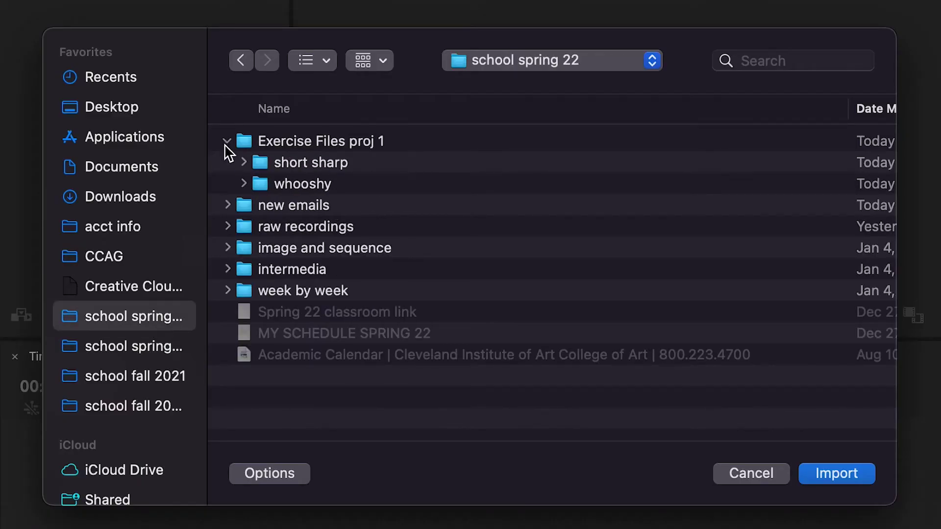
click(353, 166)
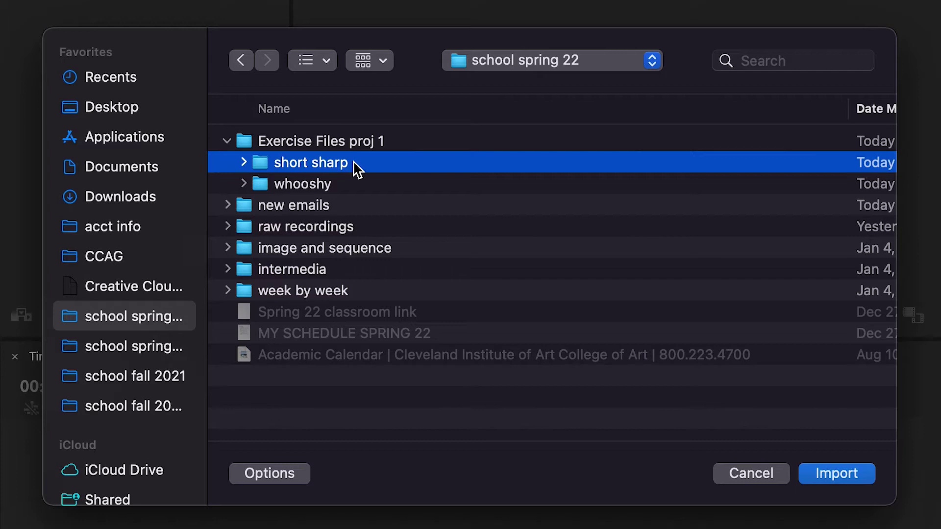
shift+click(316, 190)
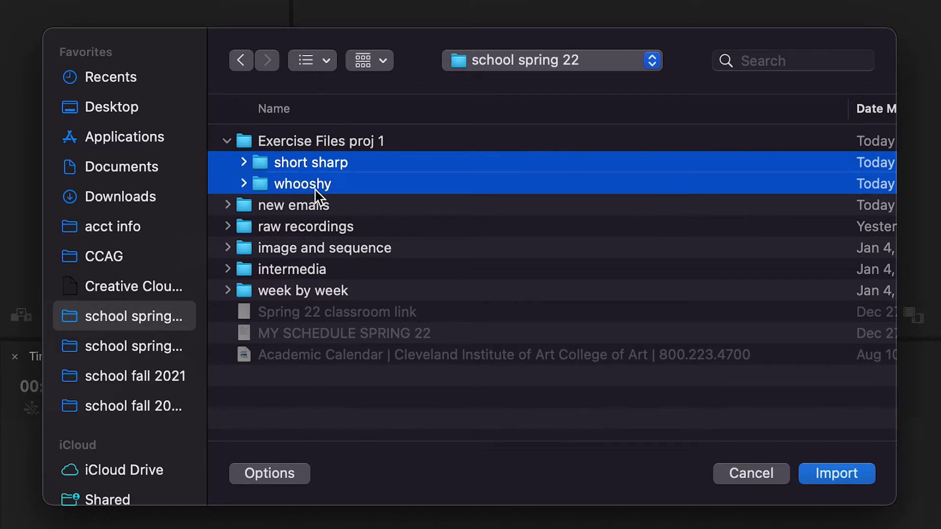
click(855, 484)
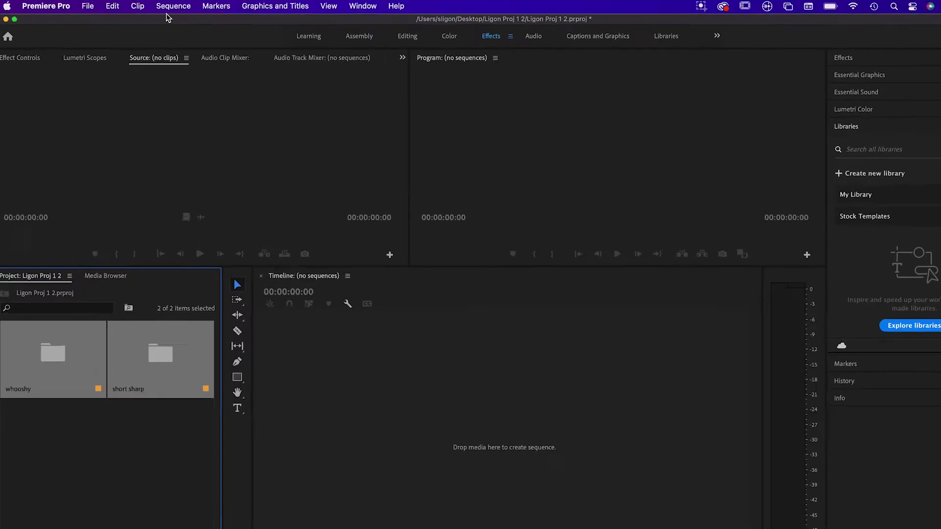
Create a new sequence named "Exercise" with the ARRI 1080p 24 preset
click(125, 21)
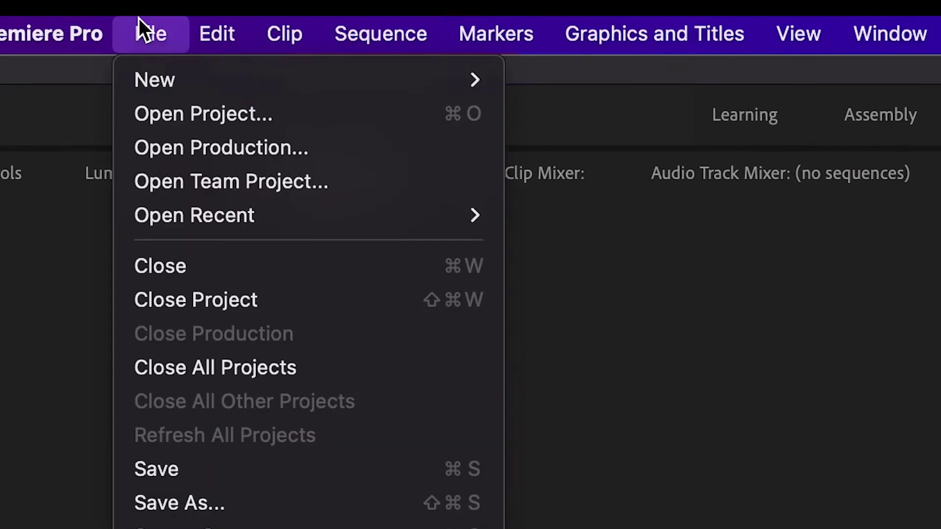
mouse_move(129, 76)
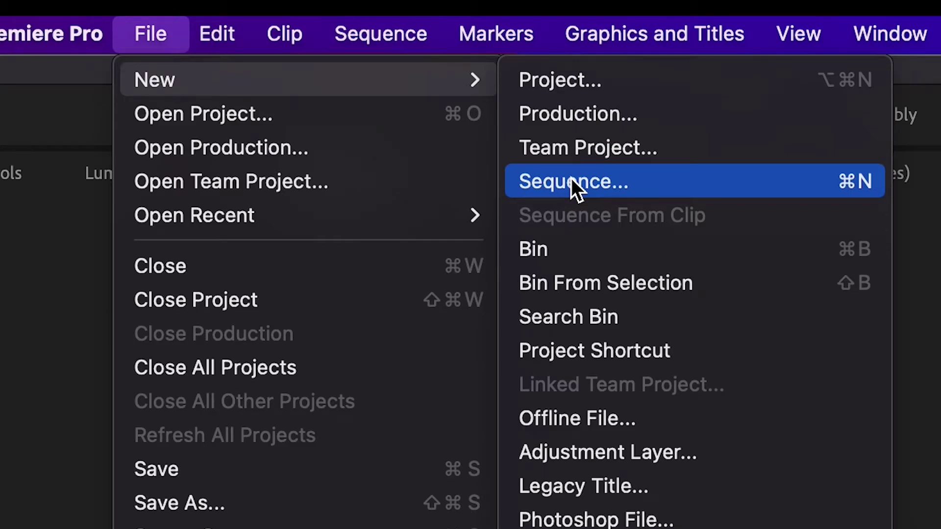
click(572, 183)
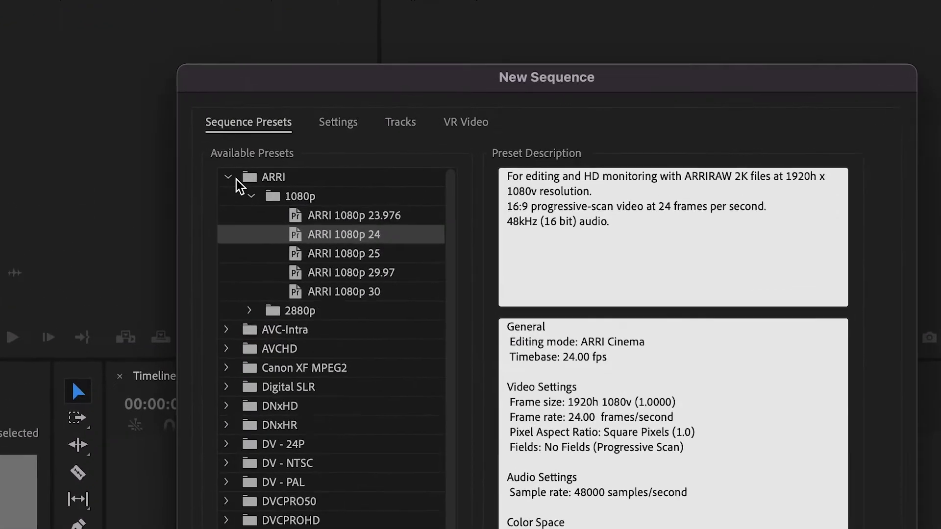
click(264, 164)
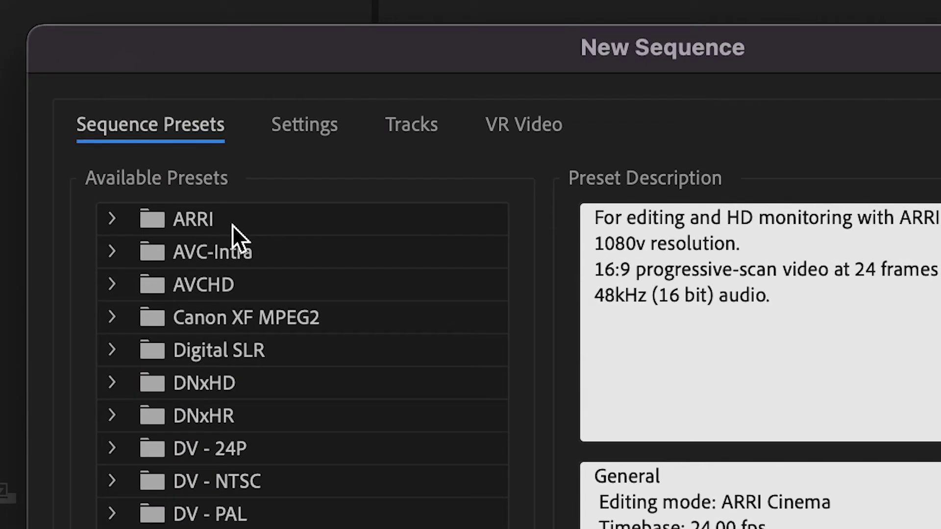
click(112, 219)
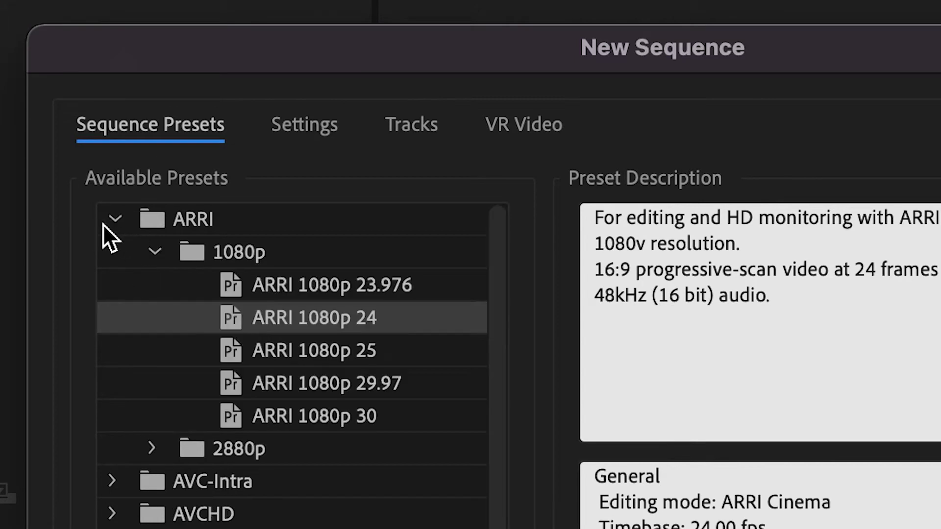
click(156, 252)
click(156, 252)
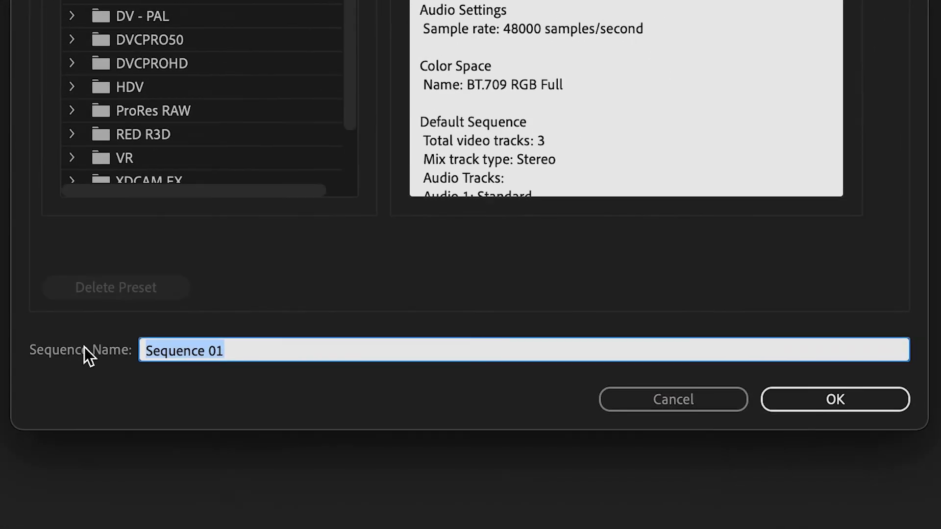
text(E)
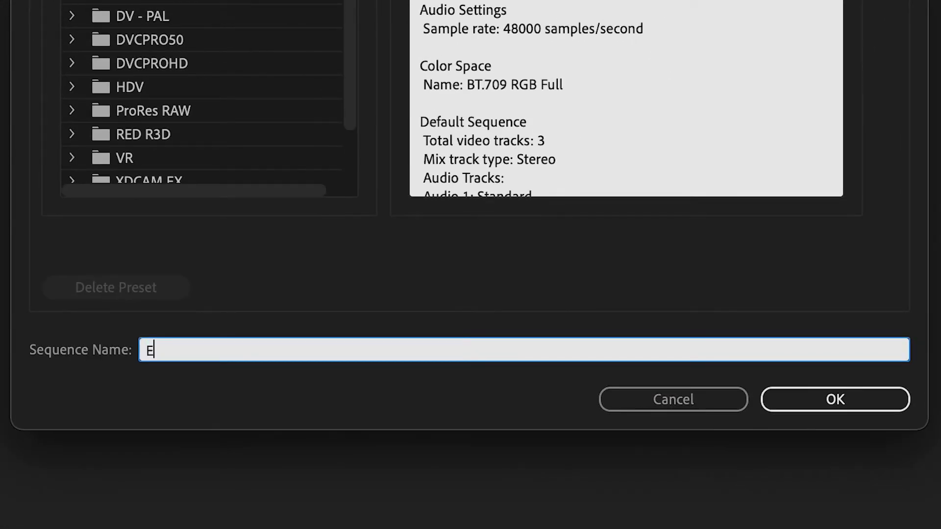
text(xercise)
click(845, 398)
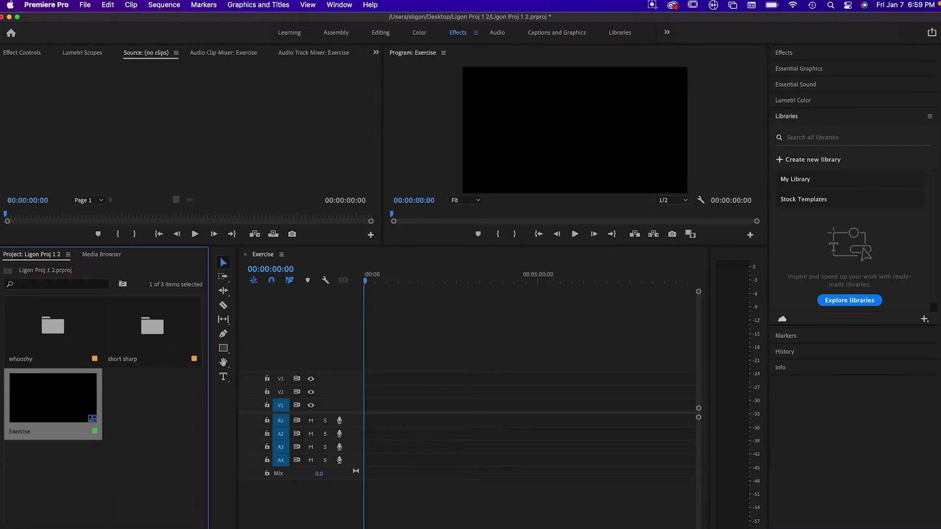
Create a second ARRI 1080p 24 sequence named with the author's last name followed by "Proj 1 2"
click(81, 4)
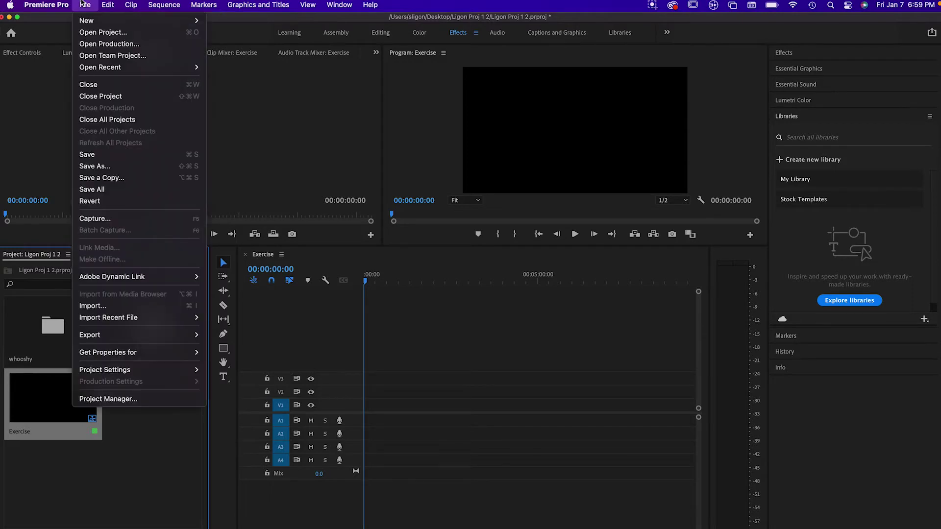
mouse_move(88, 20)
click(245, 56)
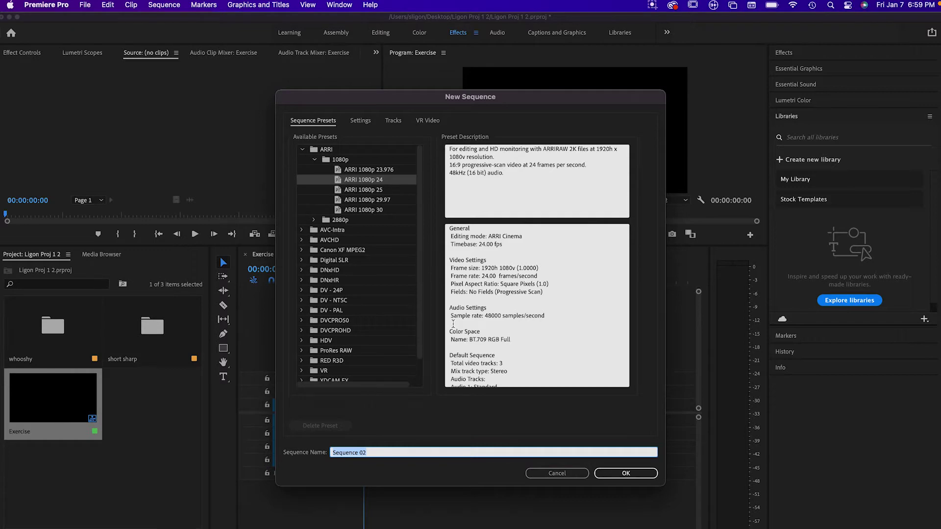
text(Ligon)
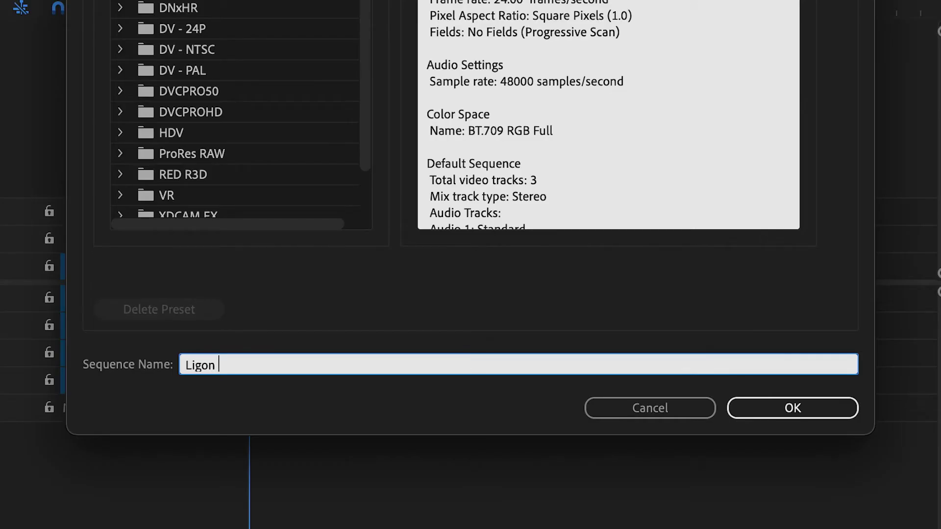
text( Proj 1 2)
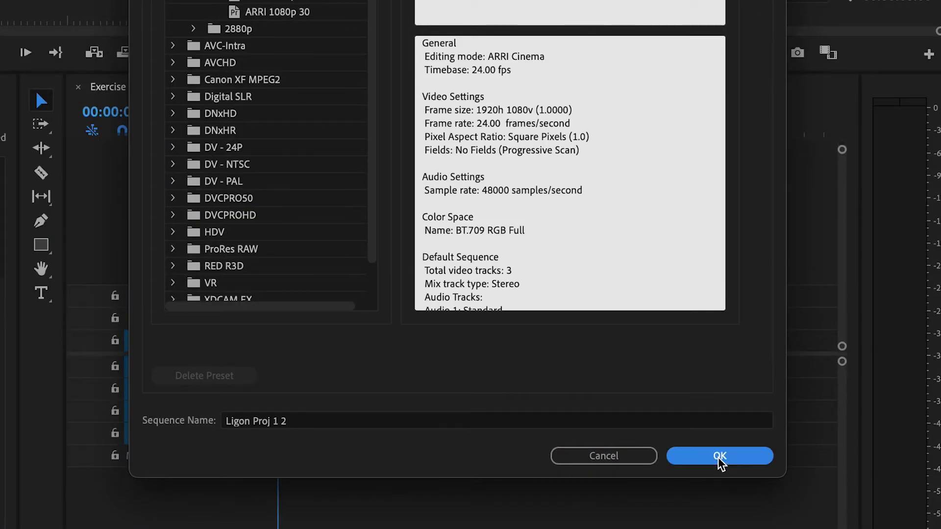
click(718, 458)
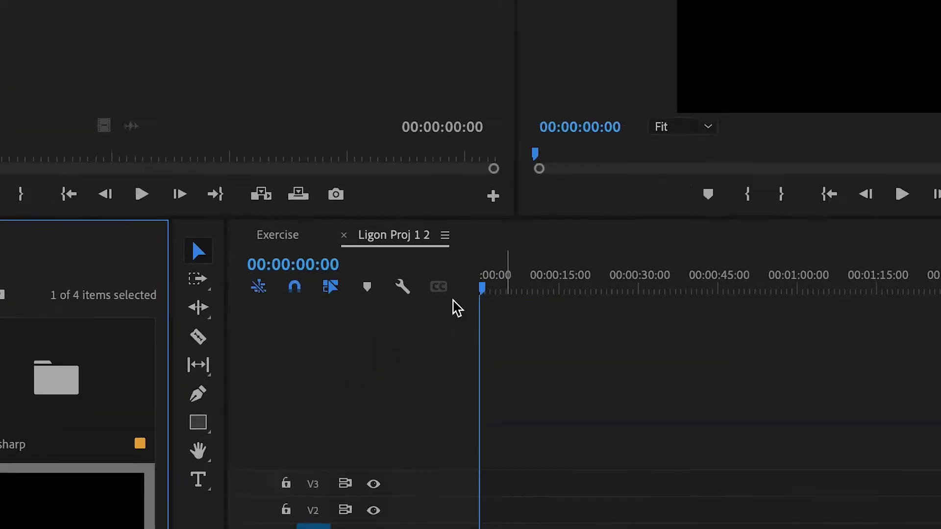
Switch the timeline to the Exercise sequence and return to the "Proj 1 2" sequence
click(315, 254)
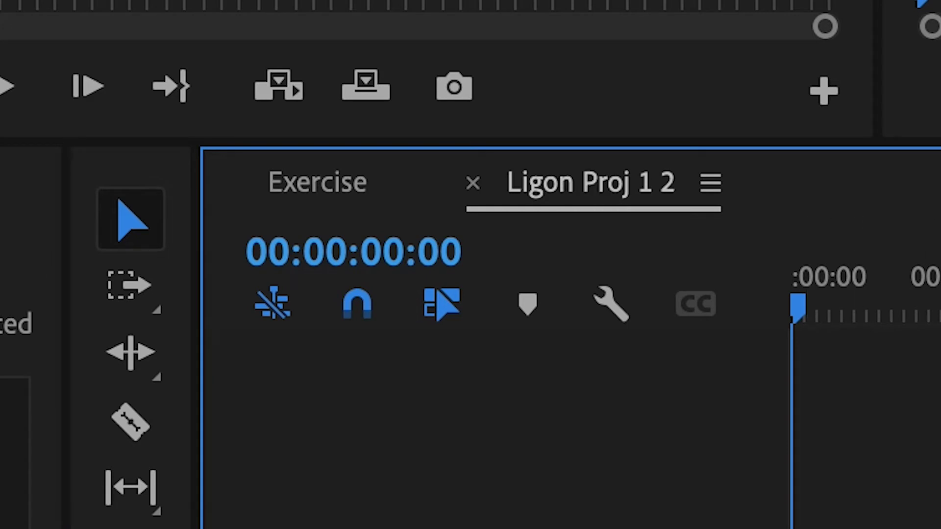
click(350, 182)
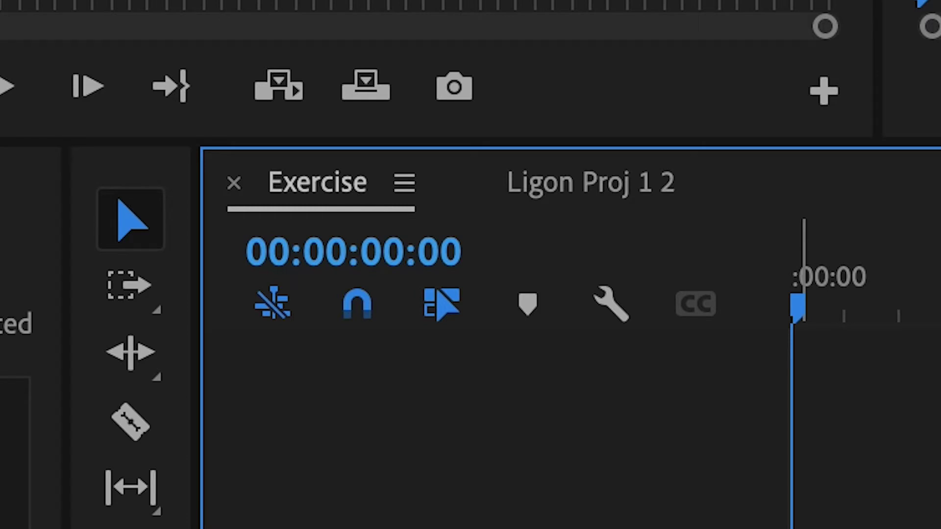
click(538, 207)
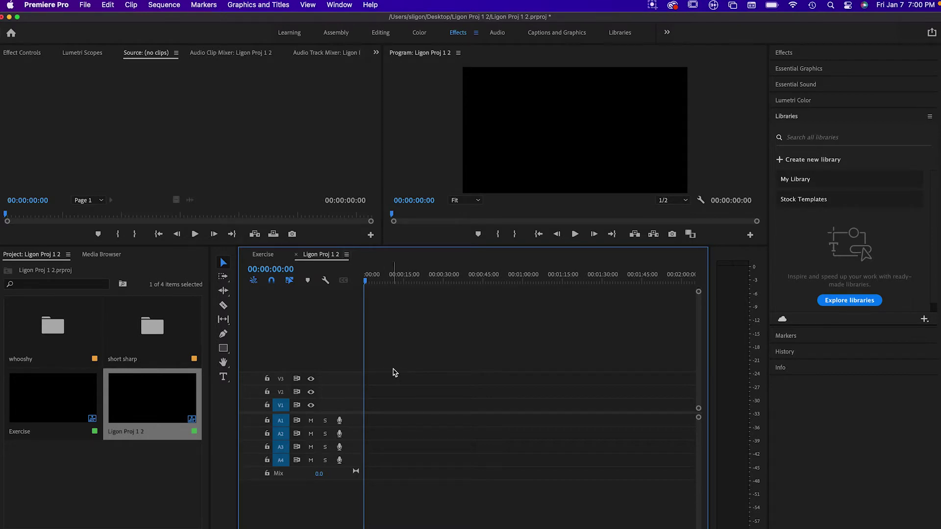
Add 25 standard audio tracks after Audio 4 and 0 video tracks to the "Proj 1 2" sequence
click(164, 5)
click(164, 5)
click(164, 5)
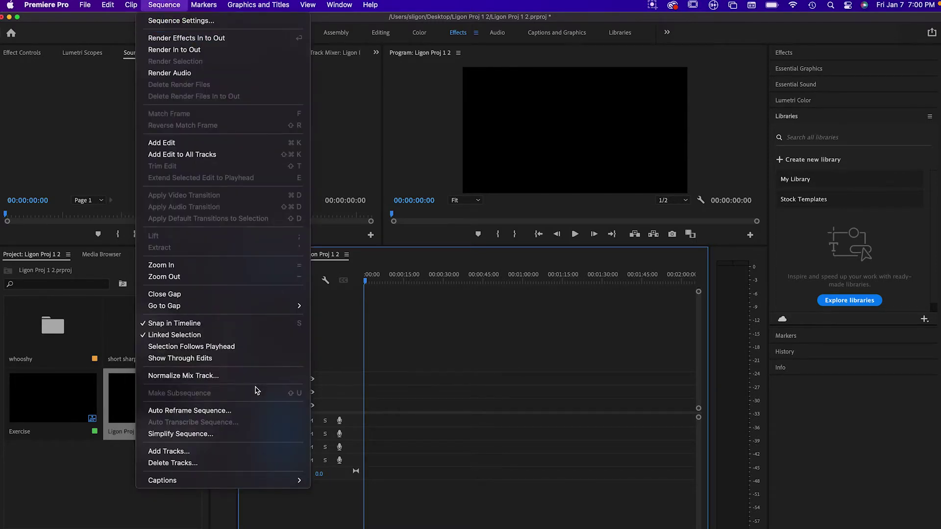
click(240, 451)
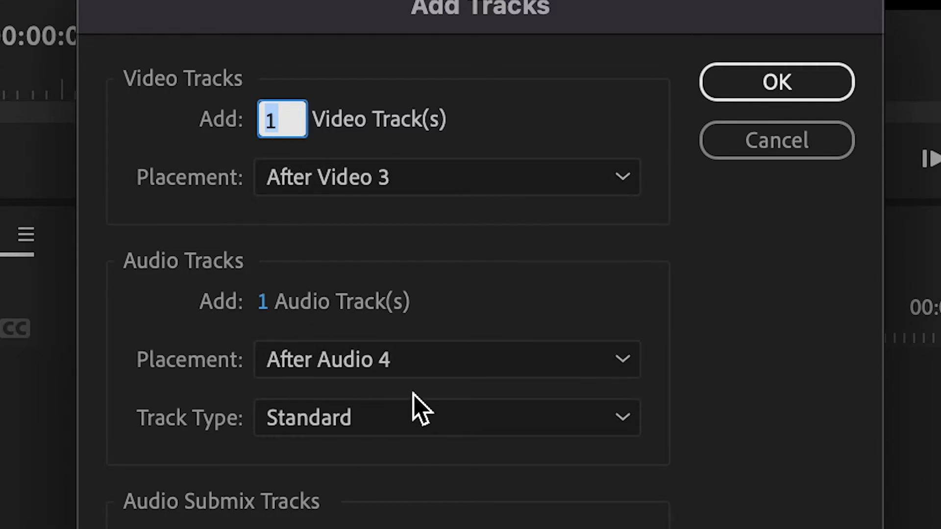
text(0)
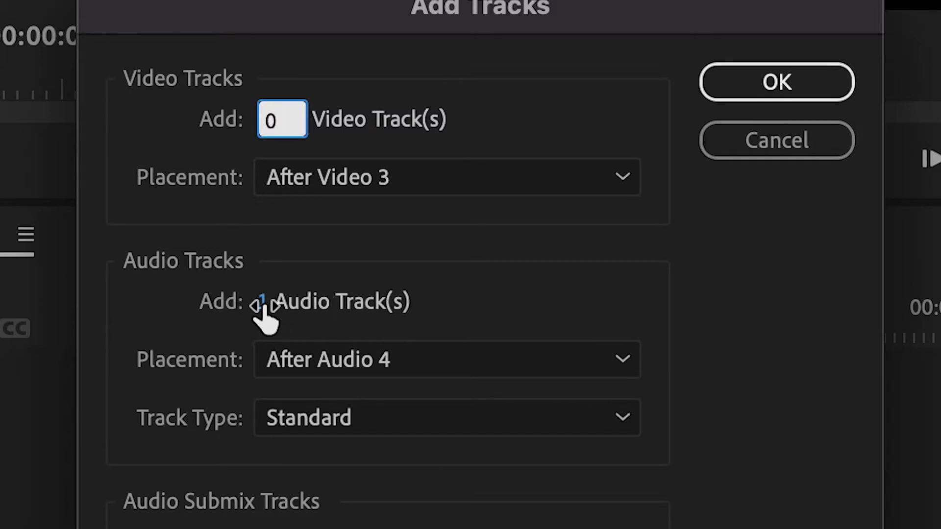
drag(263, 305, 323, 309)
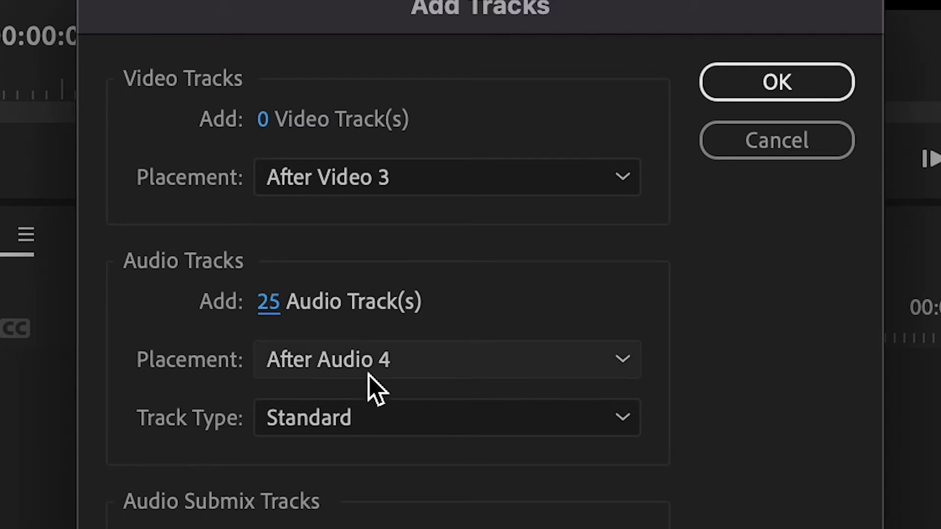
click(811, 93)
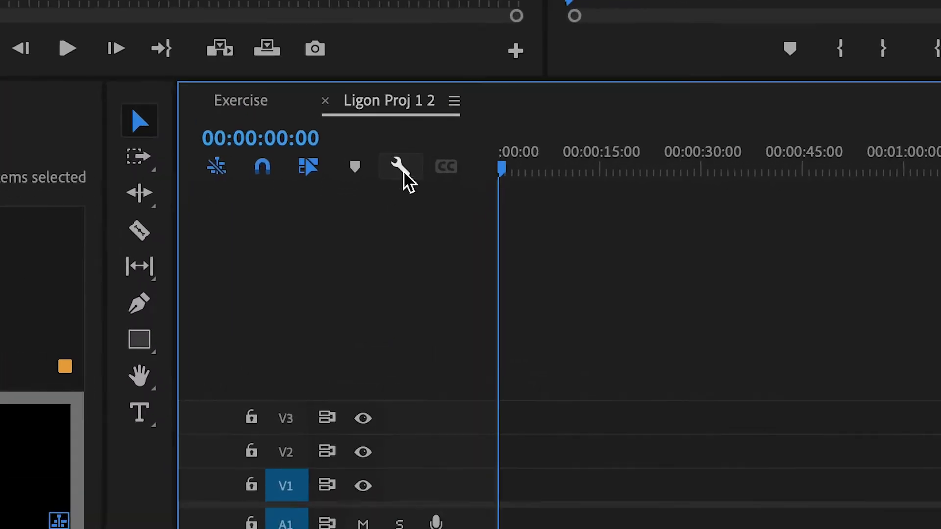
Expand all tracks of the "Proj 1 2" sequence and raise the video/audio divider to give the audio tracks more room
click(440, 113)
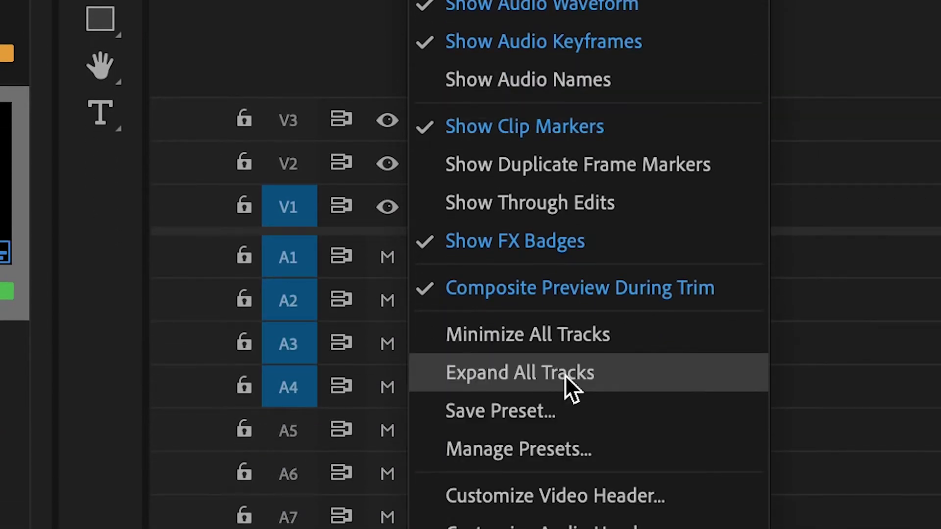
click(565, 375)
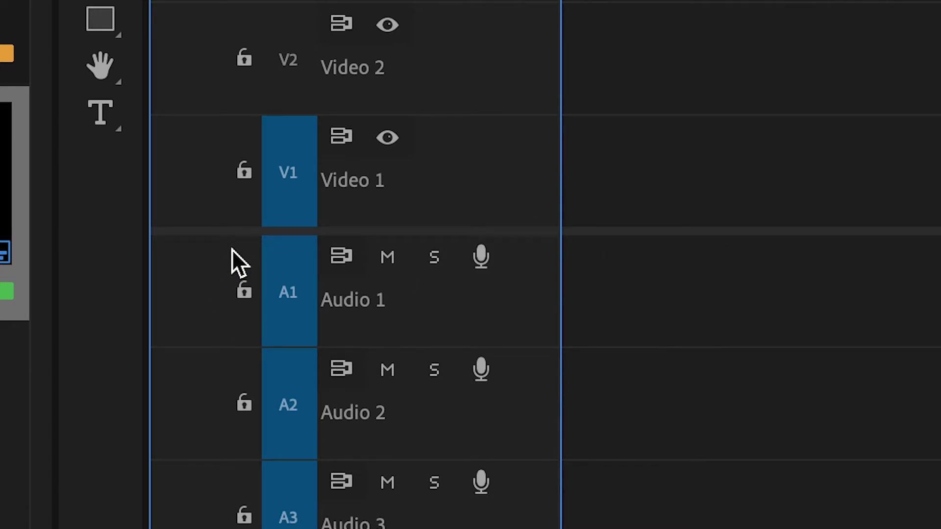
drag(244, 234, 282, 0)
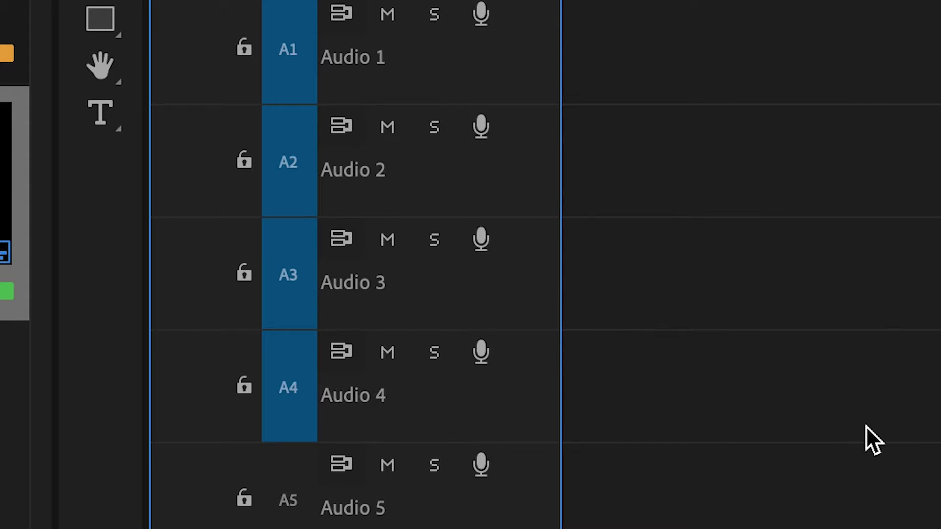
Look through the added audio tracks and save the project
scroll(866, 426, down, 15)
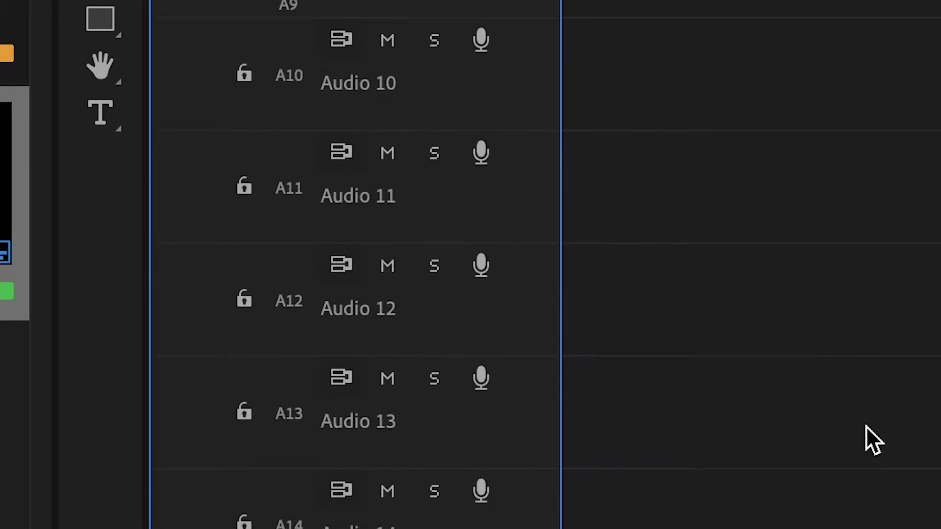
scroll(866, 426, down, 14)
scroll(866, 427, up, 20)
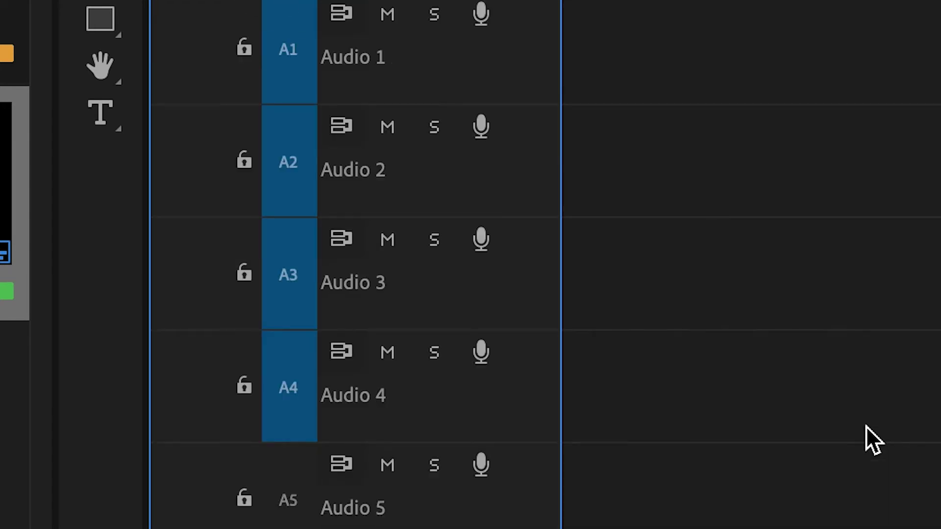
click(86, 4)
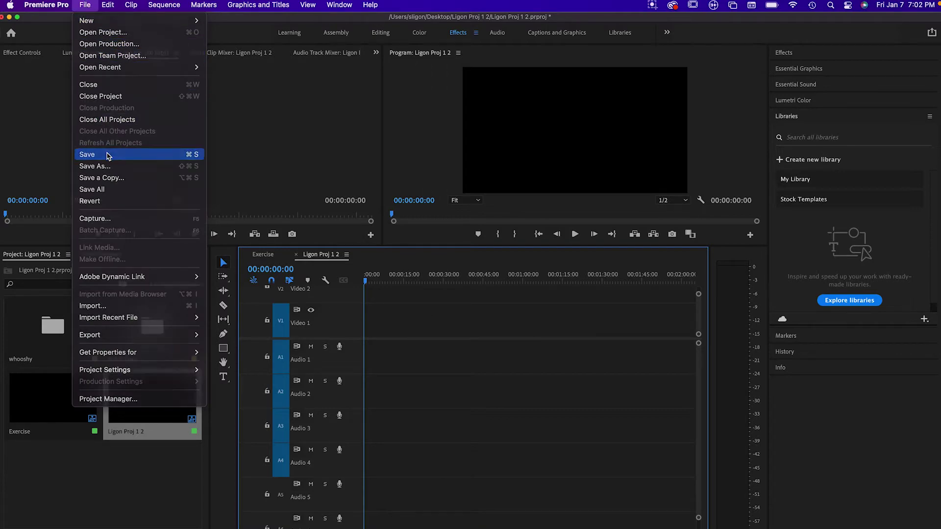
click(108, 155)
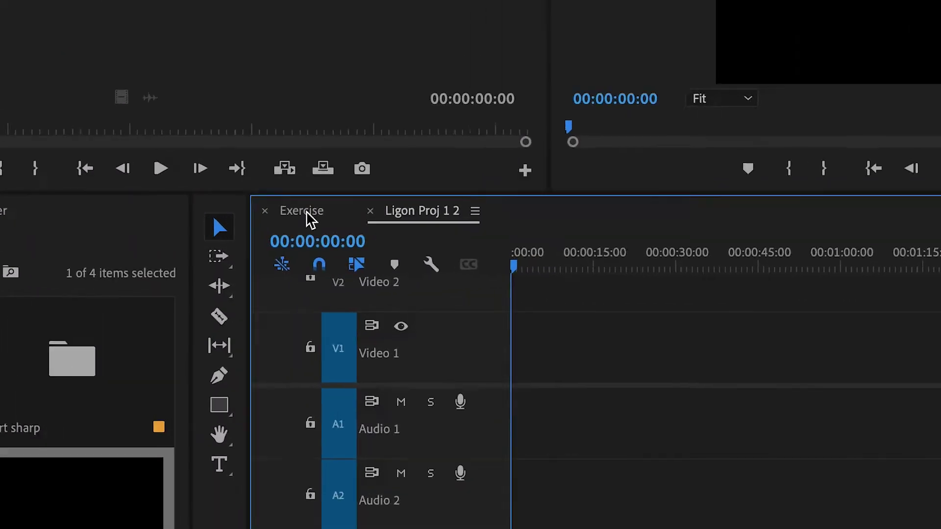
Switch to the Exercise sequence and add 25 standard audio tracks after Audio 4 with 0 video tracks
click(307, 212)
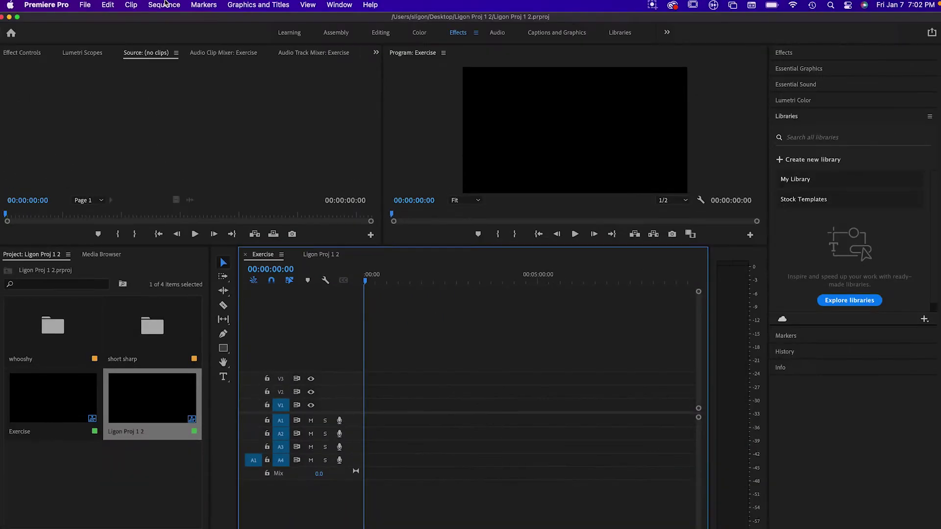
click(165, 5)
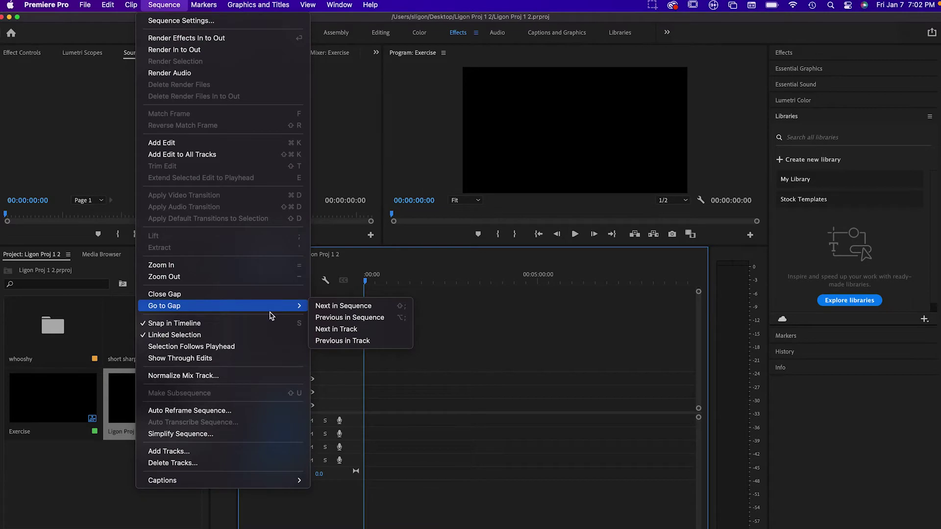
click(247, 451)
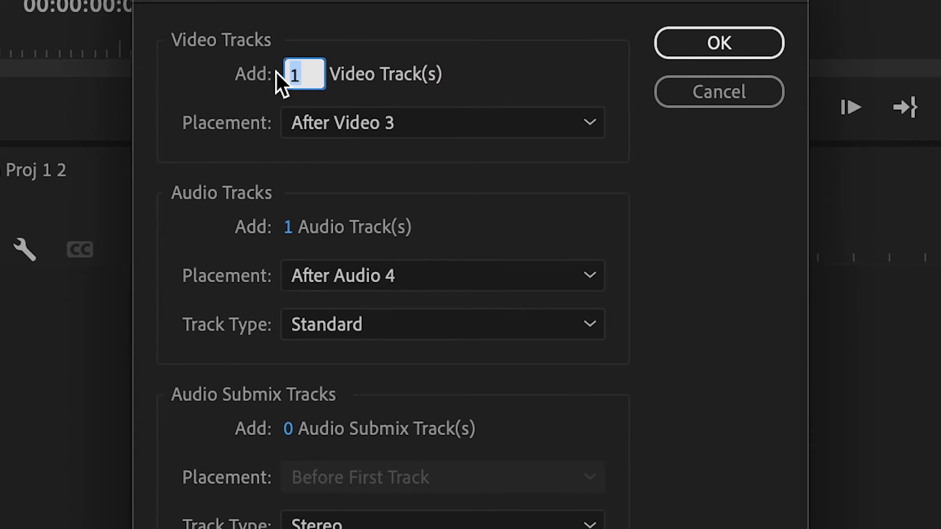
text(0)
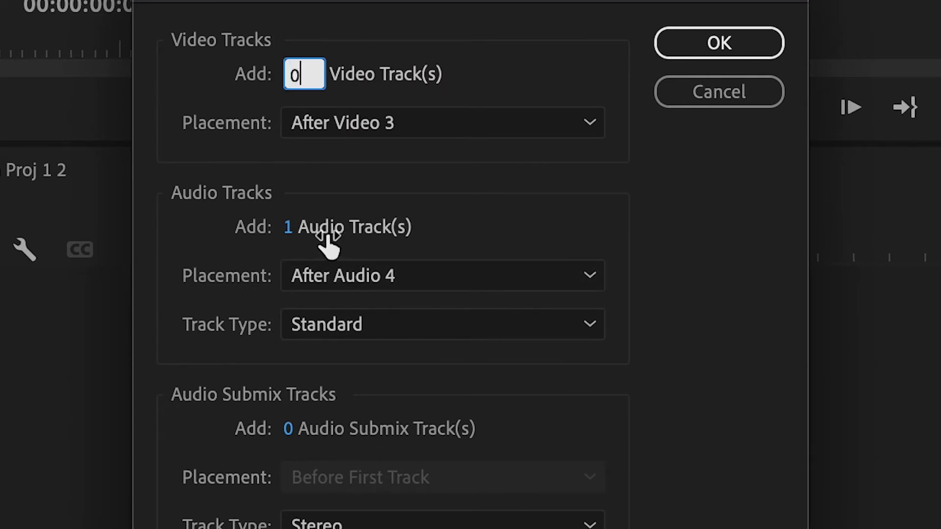
drag(290, 227, 348, 239)
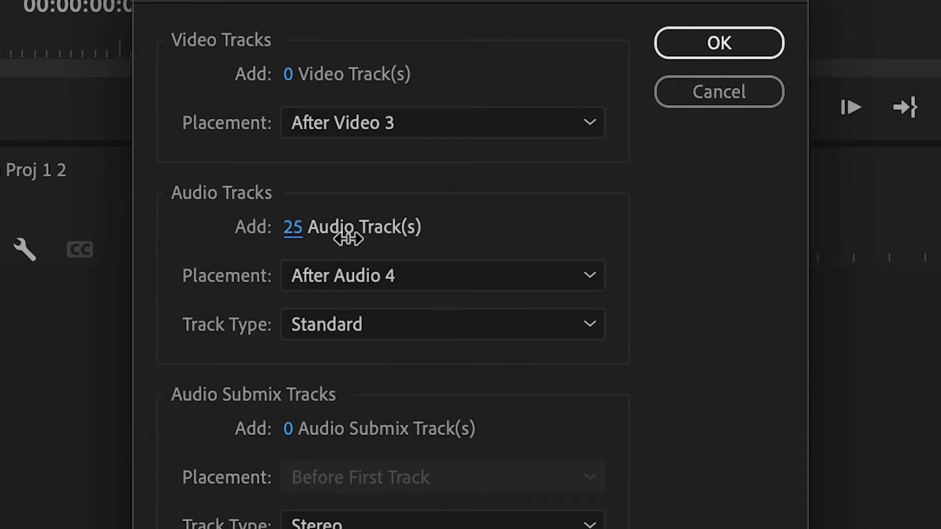
click(750, 34)
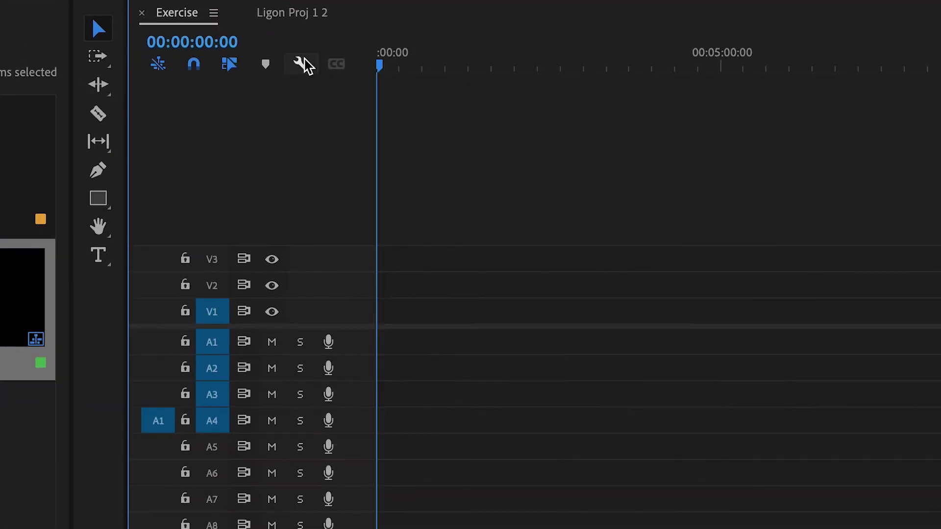
Expand all tracks of the Exercise sequence and raise the video/audio divider to give the audio tracks more room
click(300, 64)
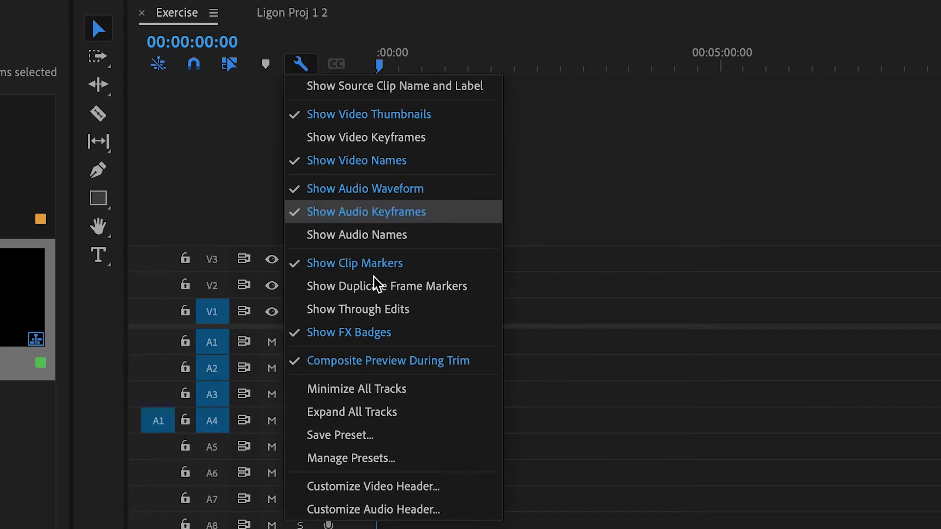
click(385, 418)
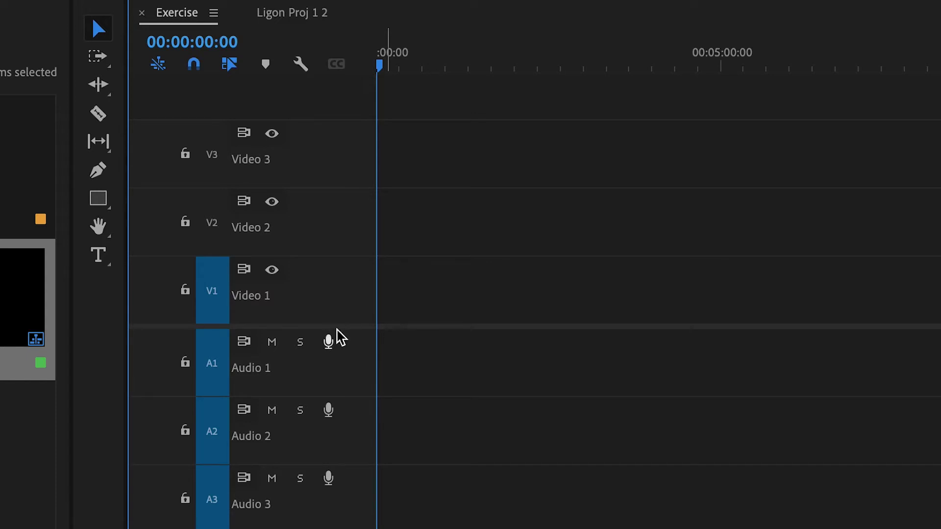
drag(339, 317, 330, 136)
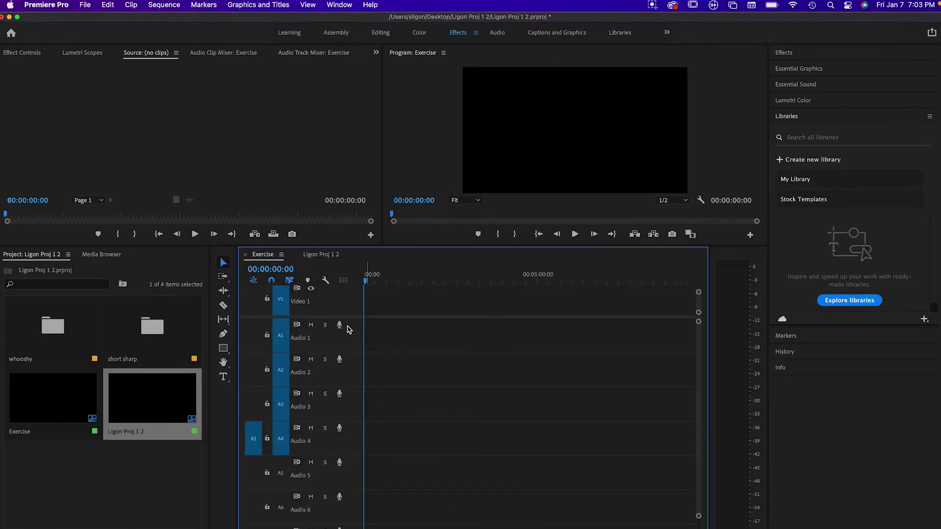
click(319, 256)
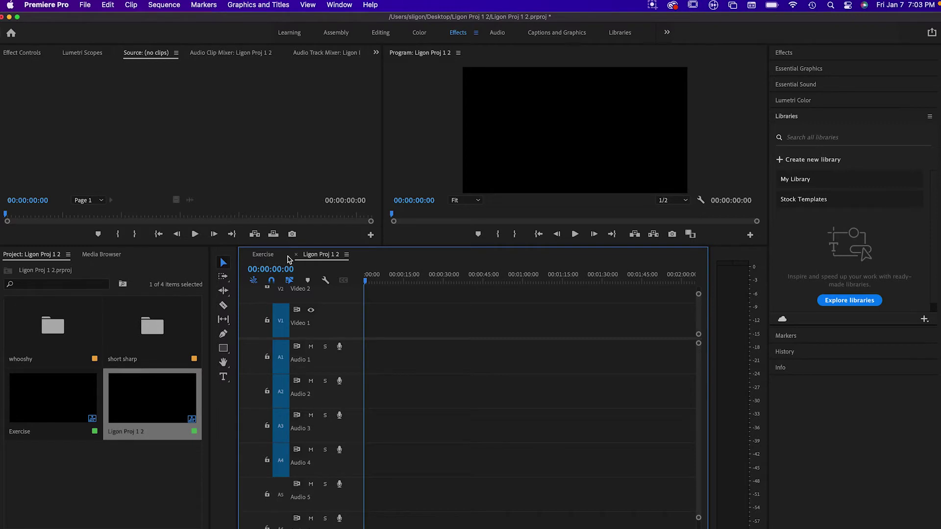
click(272, 259)
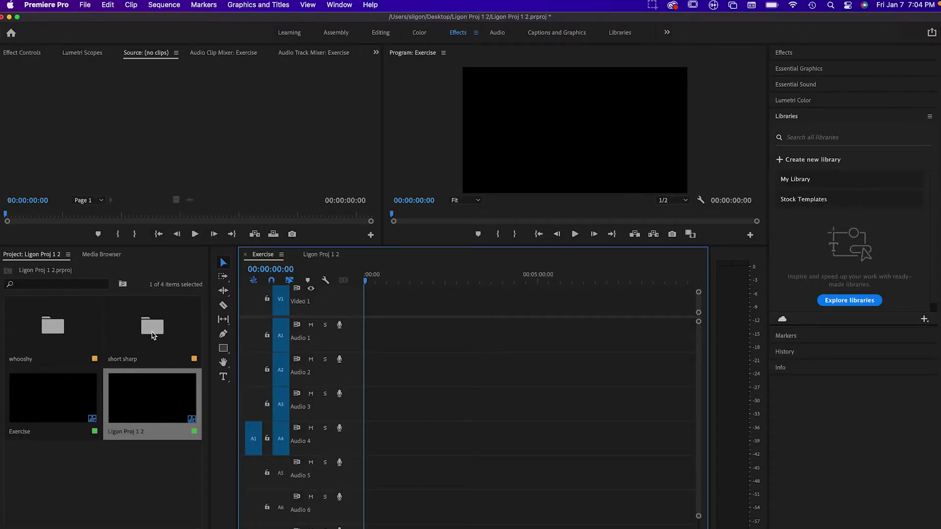
Open the "short sharp" and "whooshy" bins and save the project
click(152, 336)
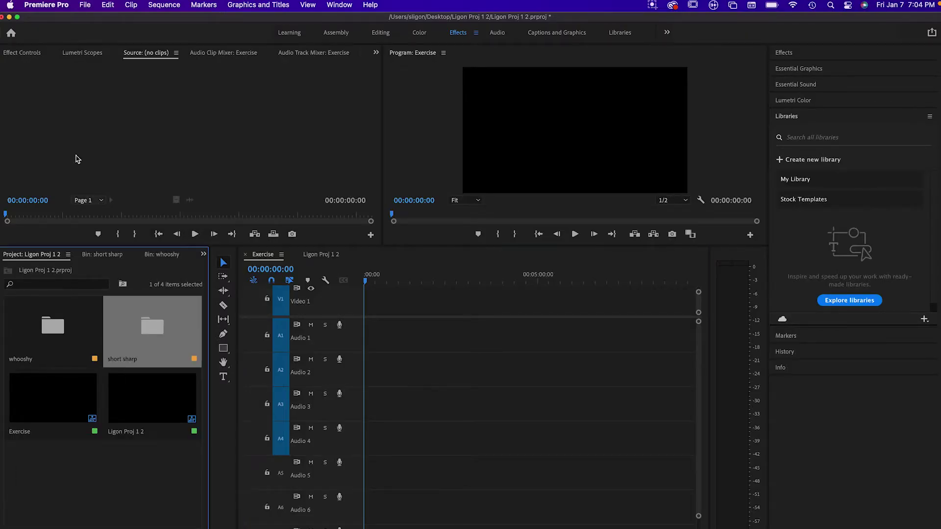
click(85, 5)
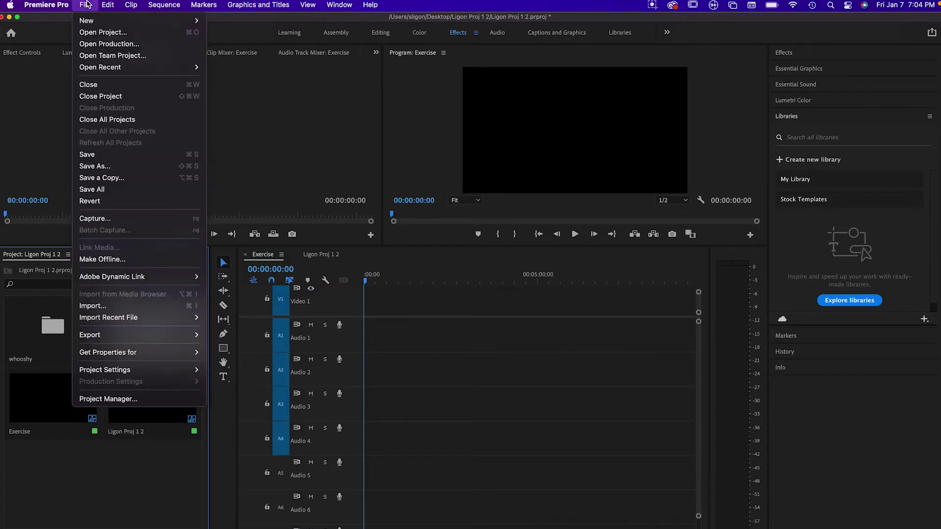
click(115, 157)
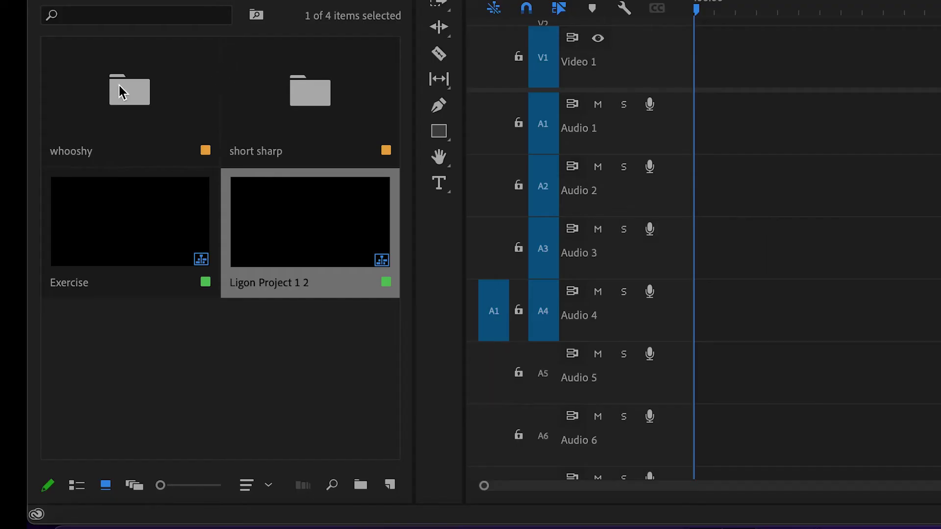
Load whoosh.mp3 from the "whooshy" bin into the Source monitor and play it almost to the end
click(43, 331)
double_click(127, 94)
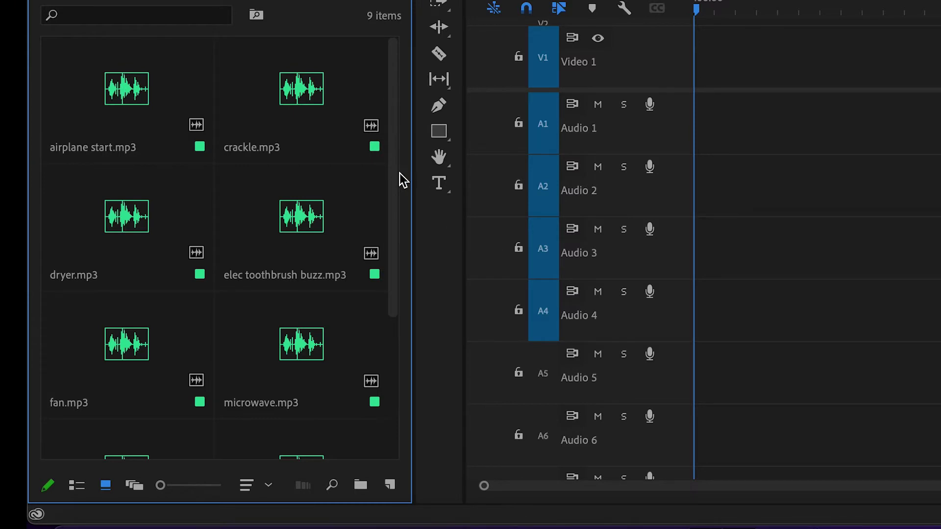
drag(396, 198, 410, 153)
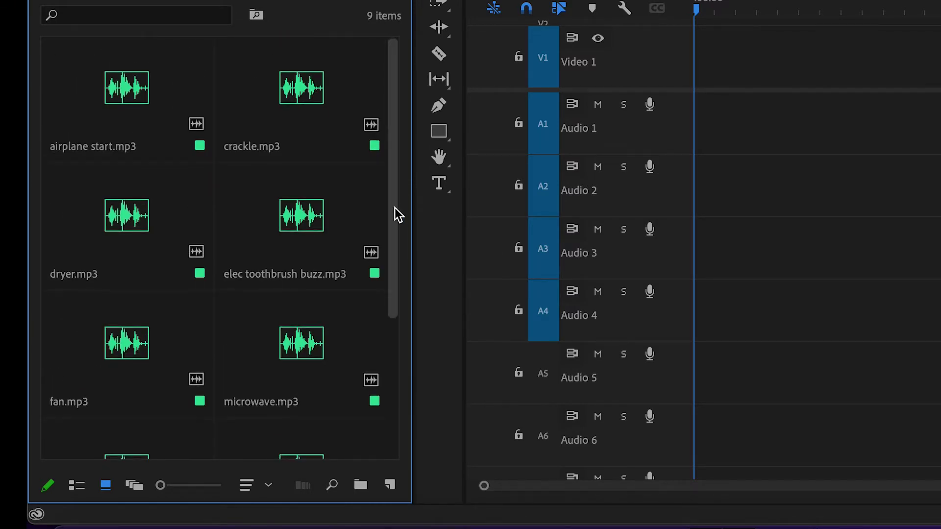
drag(395, 212, 395, 353)
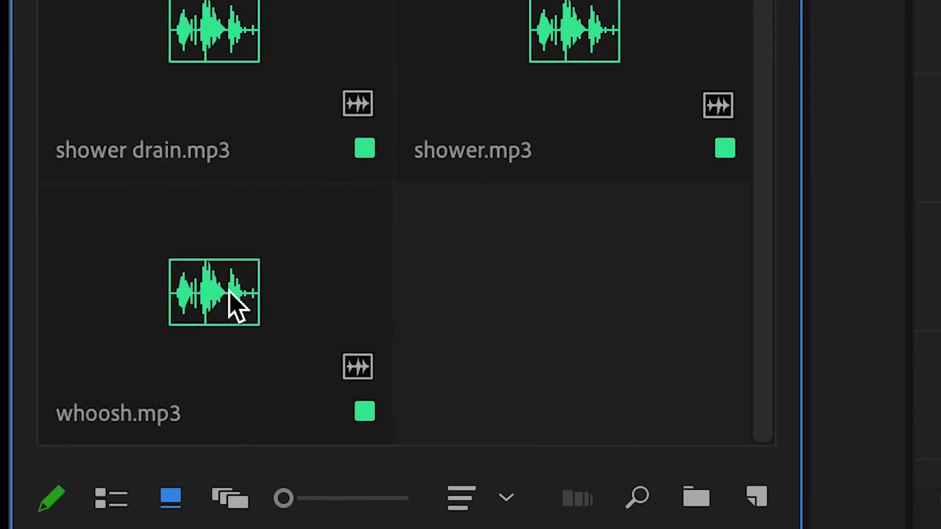
double_click(230, 297)
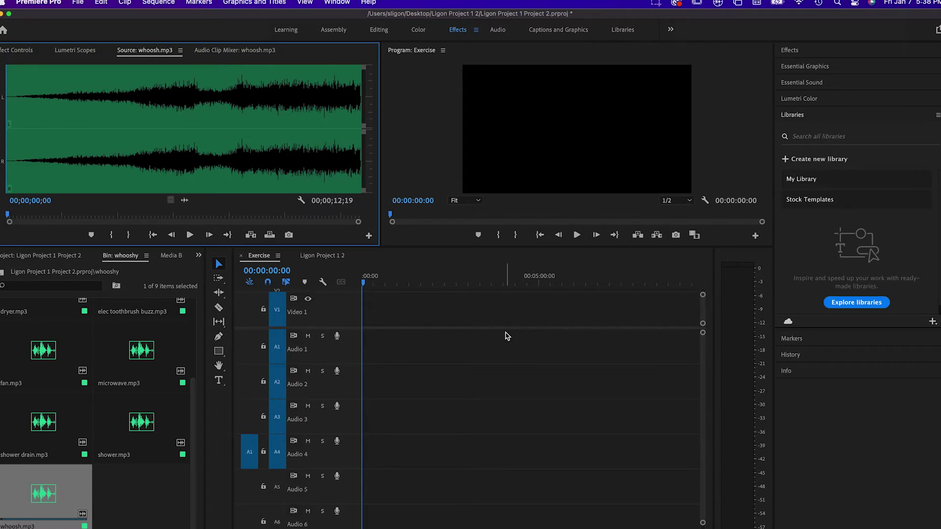
click(190, 235)
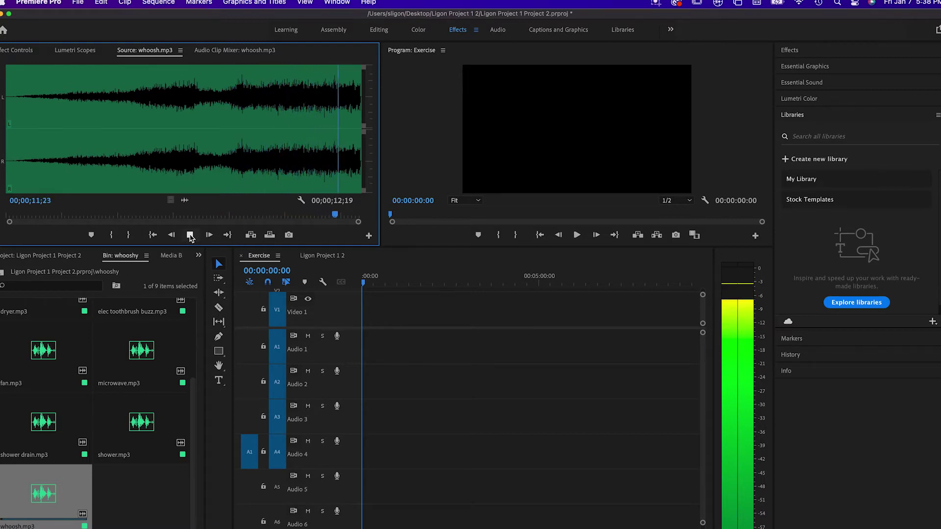
click(190, 236)
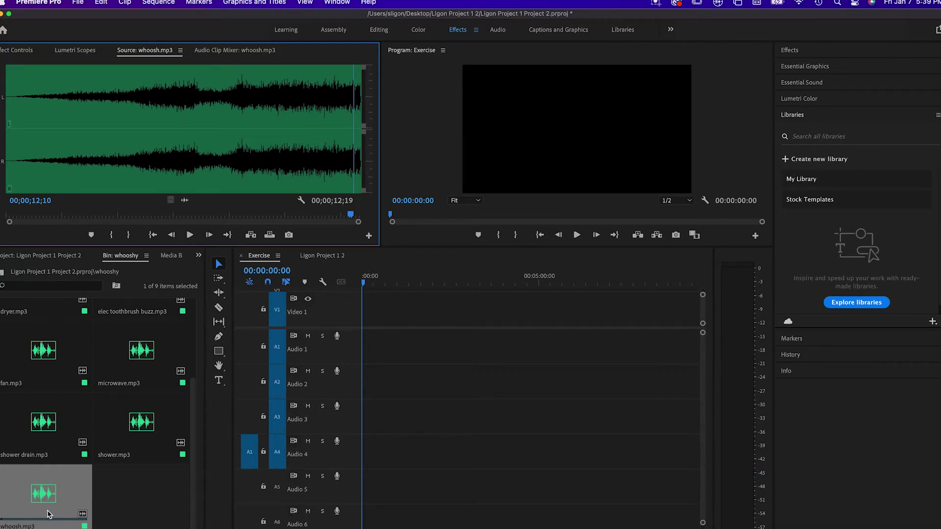
Place whoosh.mp3 at the start of the Audio 1 track in the Exercise sequence and activate the Zoom tool
drag(45, 496, 358, 346)
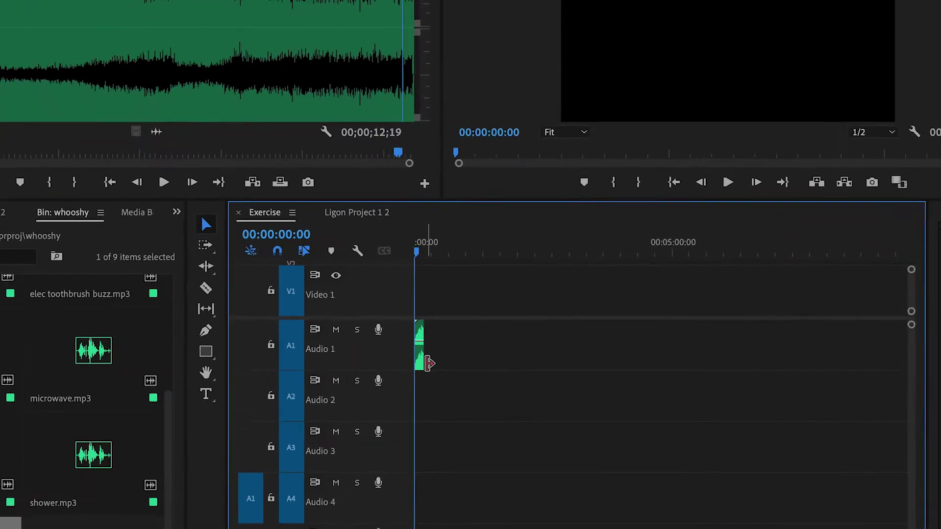
click(160, 396)
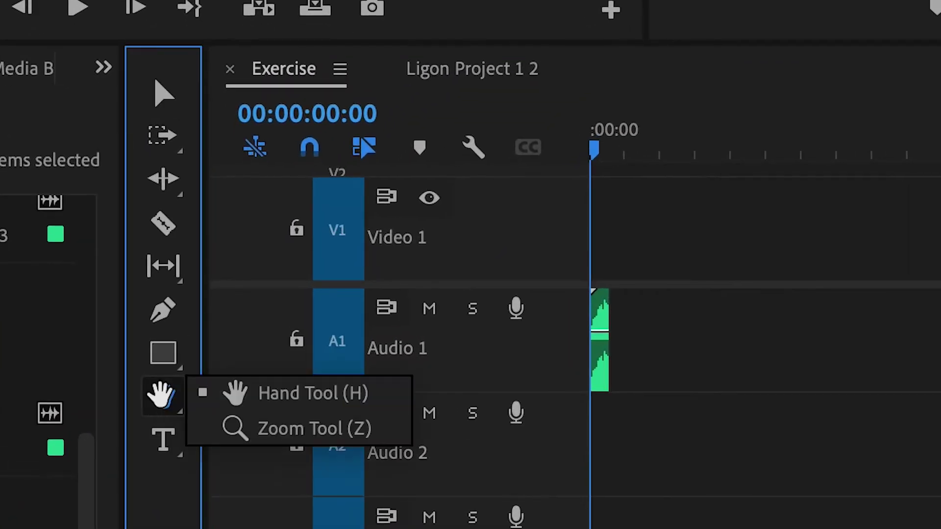
click(261, 430)
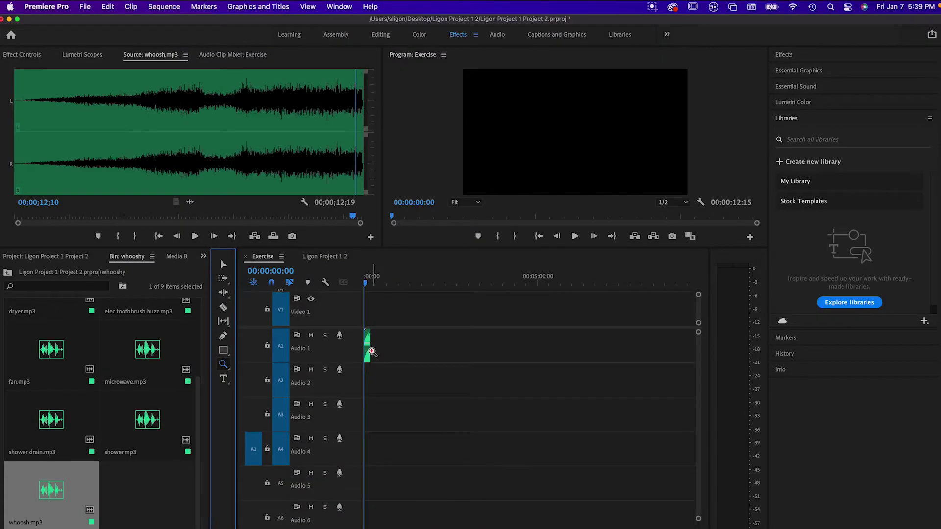
Magnify the Exercise timeline around the whoosh.mp3 clip to examine its waveform on Audio 1
click(372, 351)
click(378, 351)
click(384, 349)
click(390, 349)
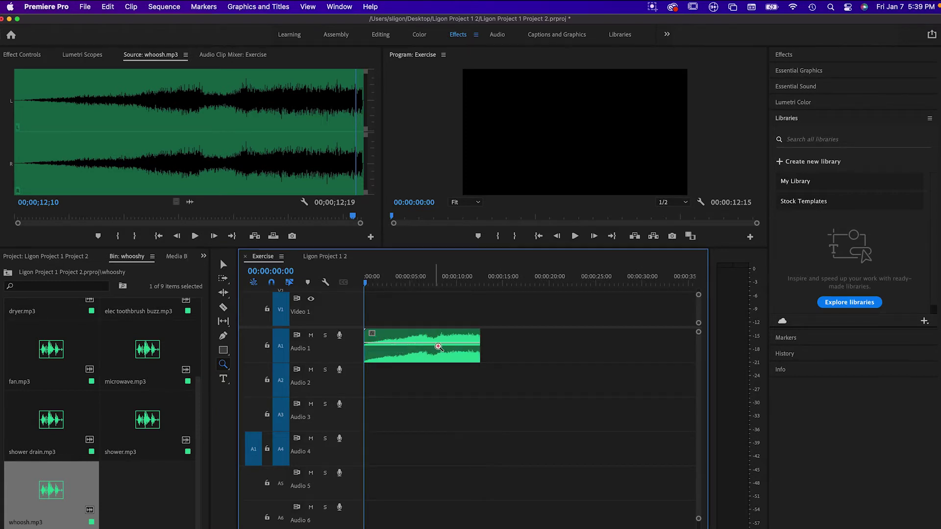
click(445, 348)
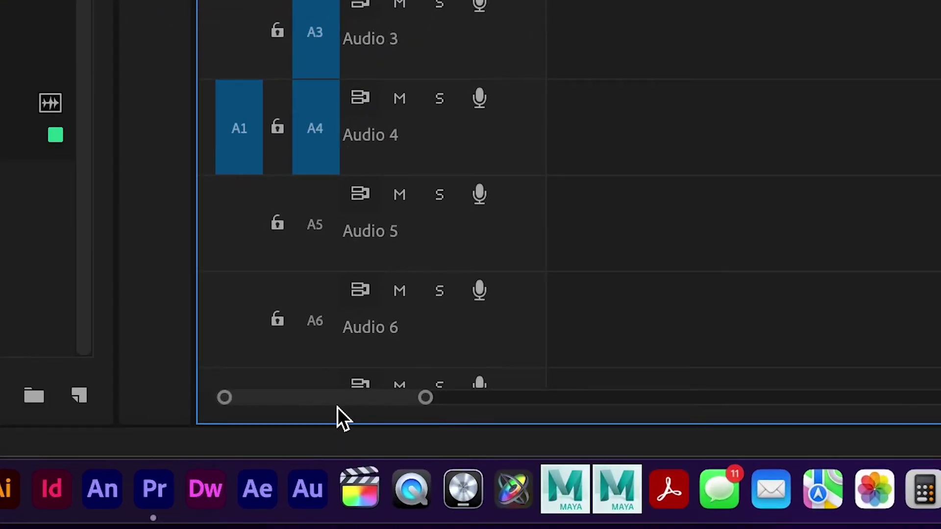
drag(339, 405, 276, 405)
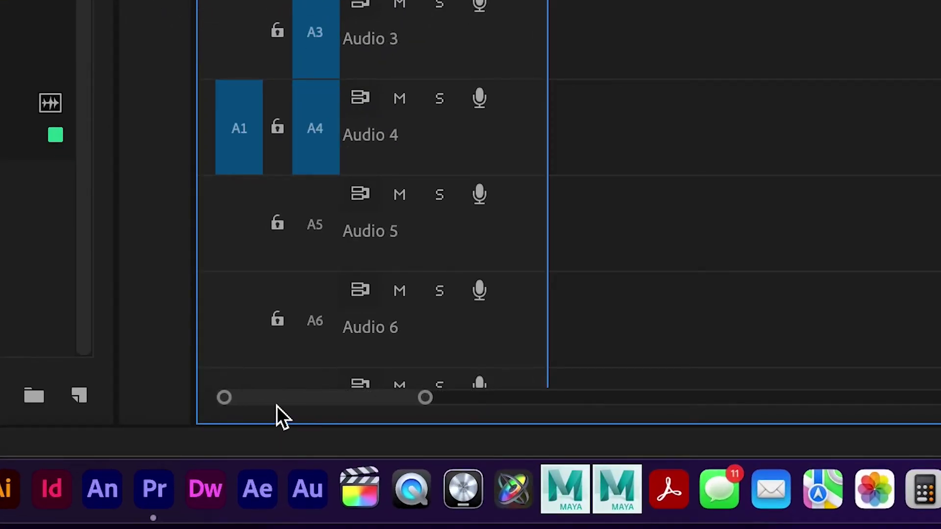
drag(216, 401, 85, 391)
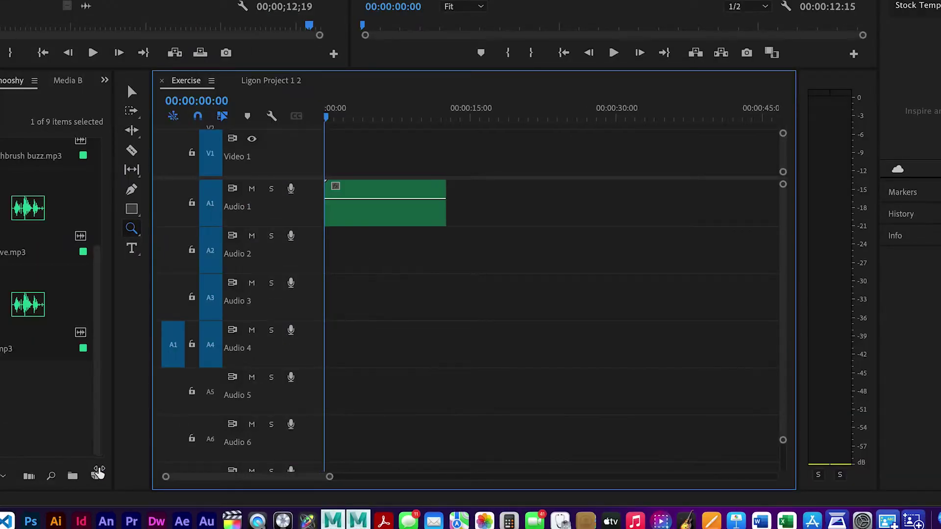
drag(99, 474, 74, 471)
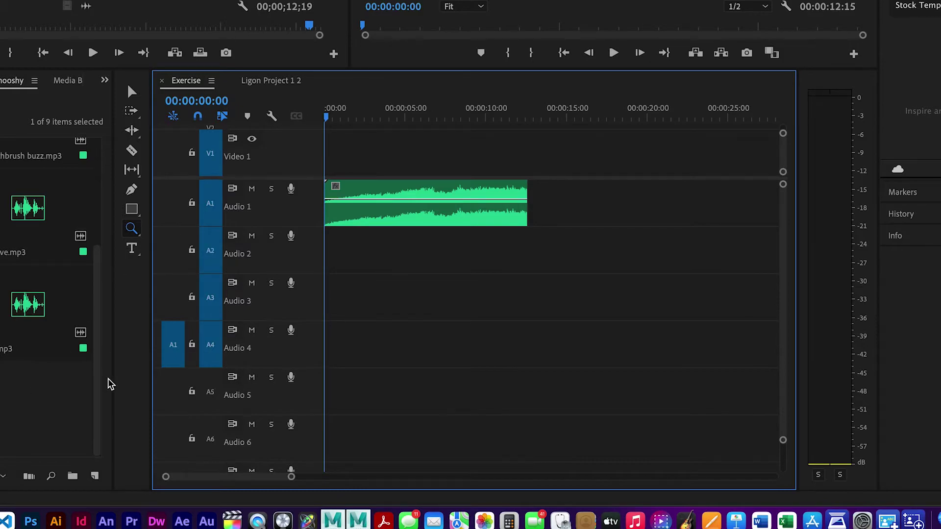
Load microwave.mp3 from the "whooshy" bin into the Source monitor and play it past its loud middle section
scroll(49, 392, up, 2)
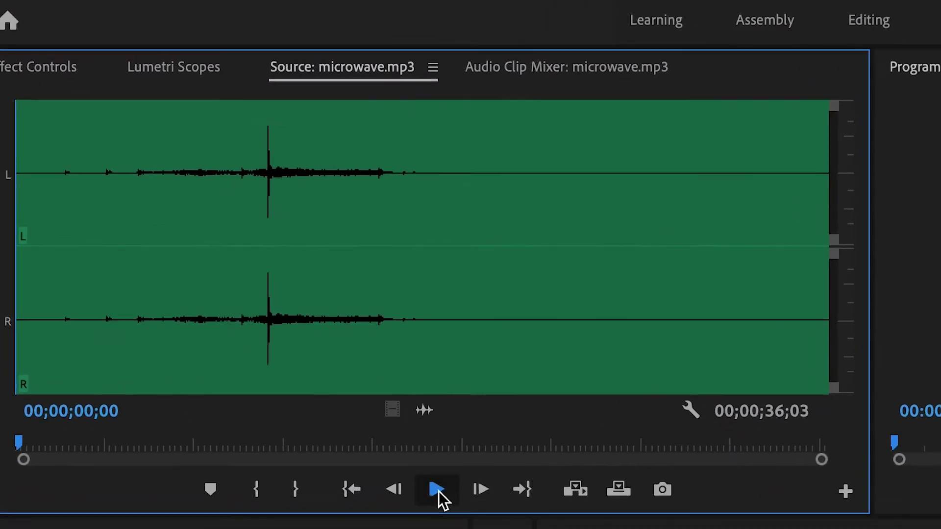
click(437, 489)
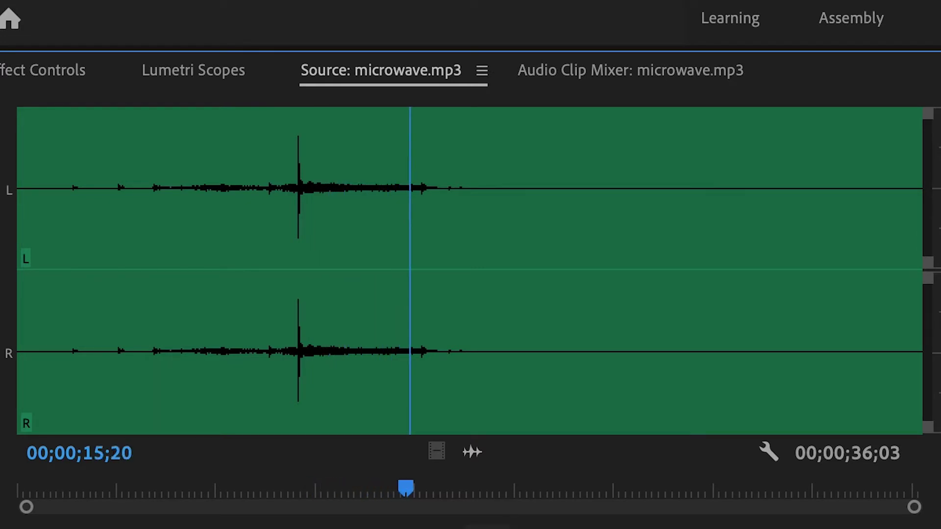
key(space)
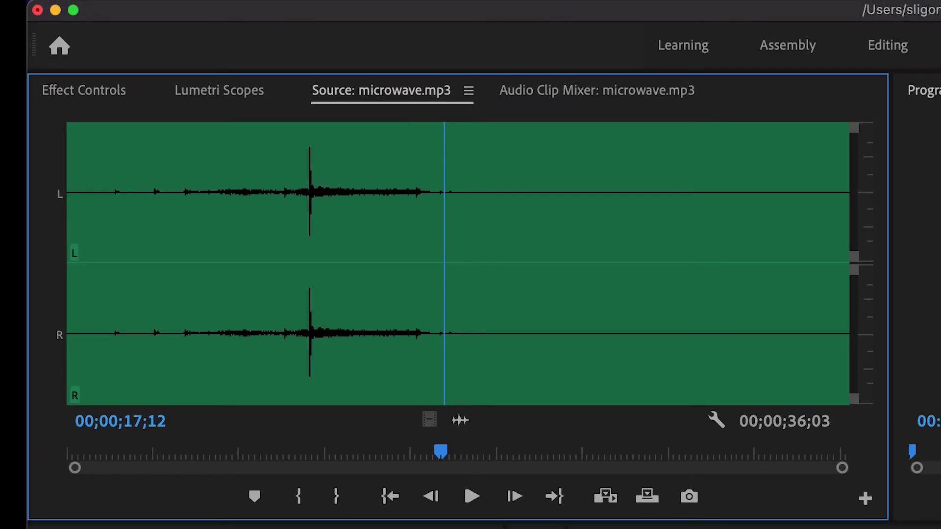
Mark the usable part of microwave.mp3 in the Source monitor with an out point at 00;00;15;21 and an in point at 00;00;06;01
drag(443, 226, 410, 222)
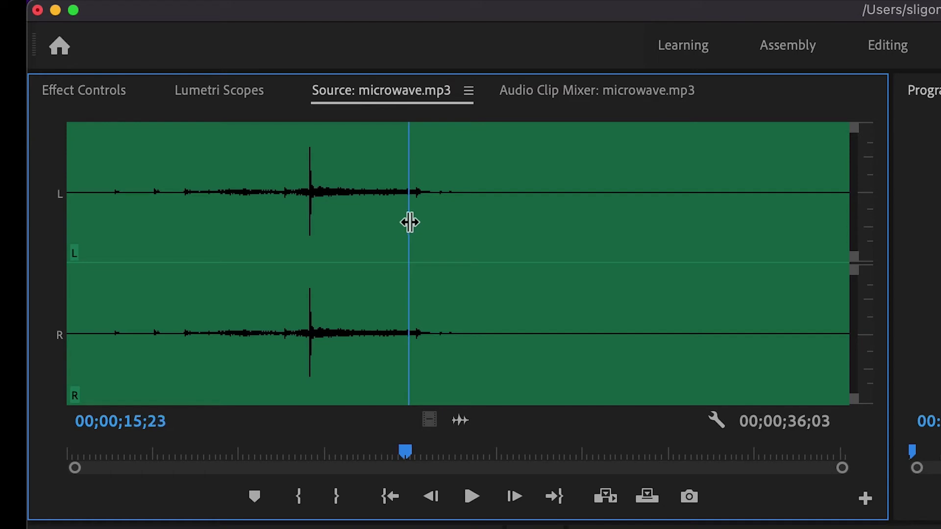
drag(415, 212, 409, 213)
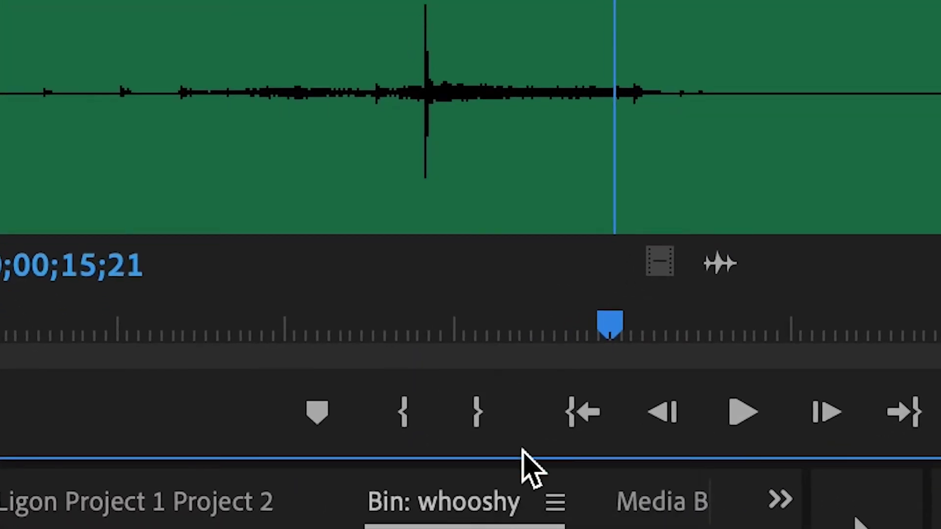
click(479, 416)
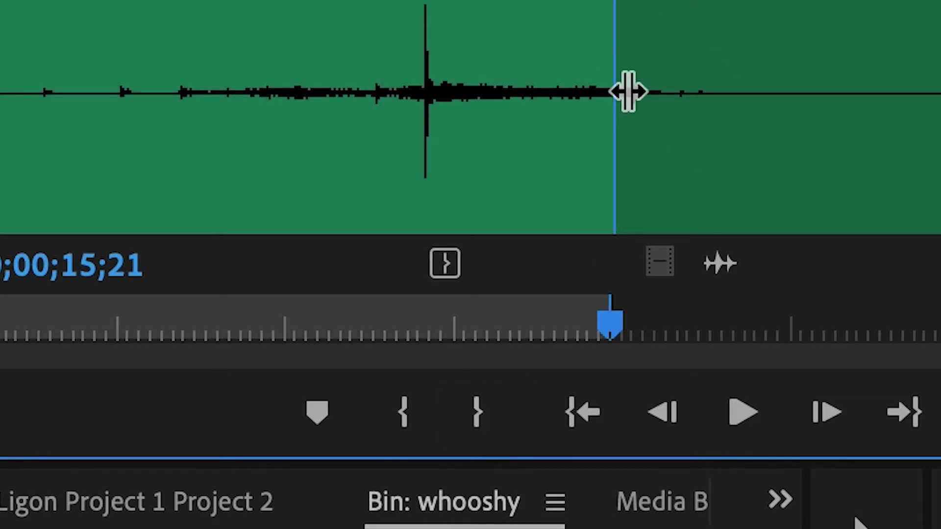
mouse_move(7, 112)
mouse_down()
mouse_move(221, 110)
mouse_move(170, 111)
mouse_move(206, 113)
mouse_up()
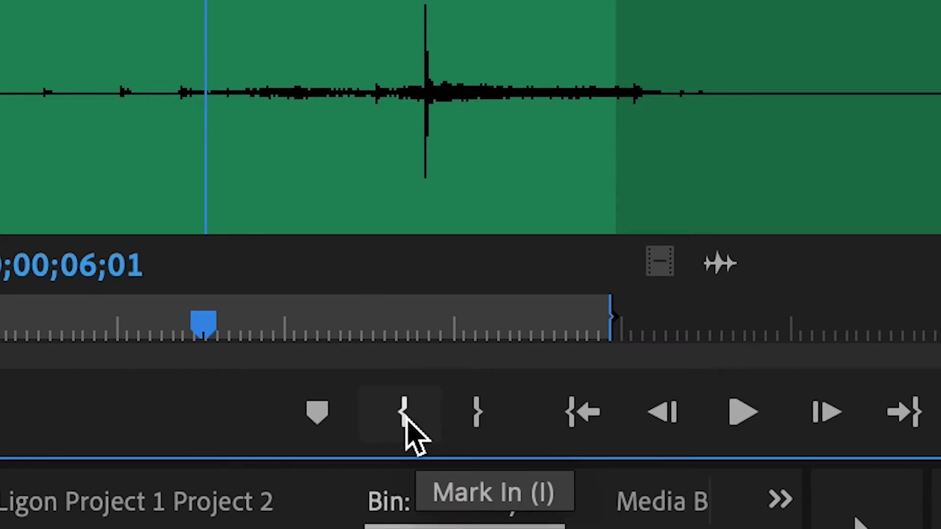
click(405, 419)
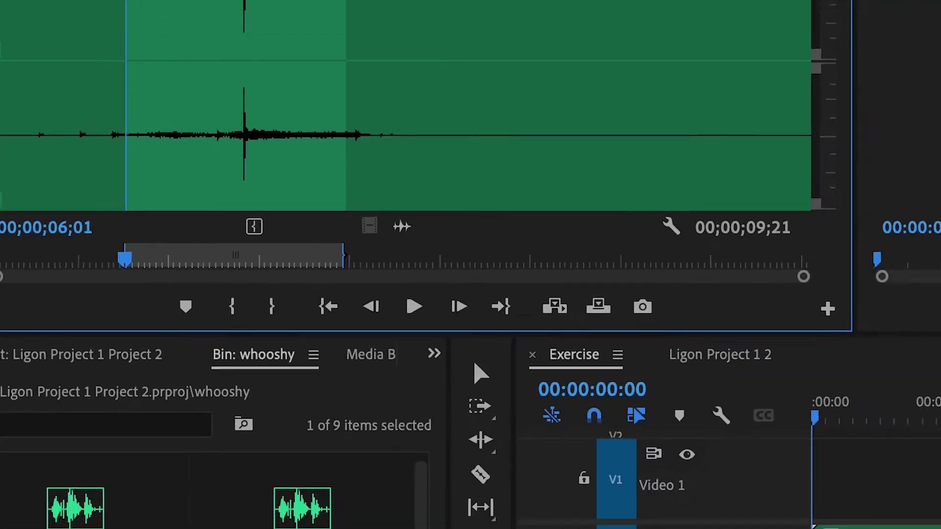
Place the marked microwave.mp3 section on the Audio 2 track and shift it to start where whoosh.mp3 ends
drag(368, 417, 430, 385)
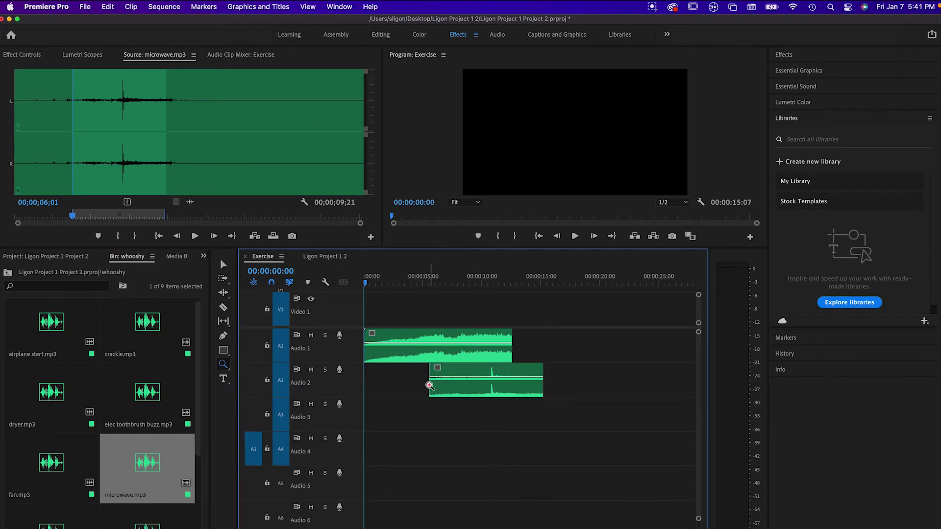
click(223, 265)
drag(469, 394, 544, 392)
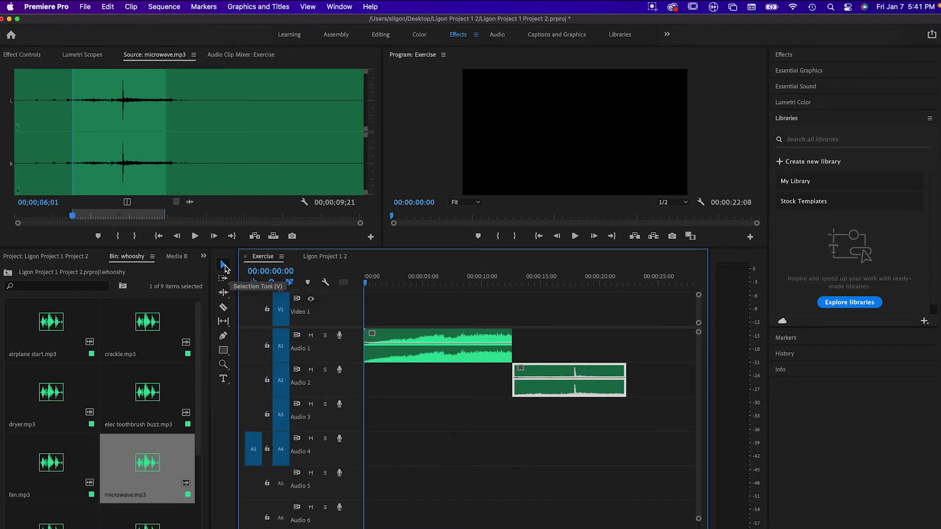
Move the microwave.mp3 clip about two seconds later on Audio 2, leaving a gap after whoosh.mp3, and play it through
click(384, 356)
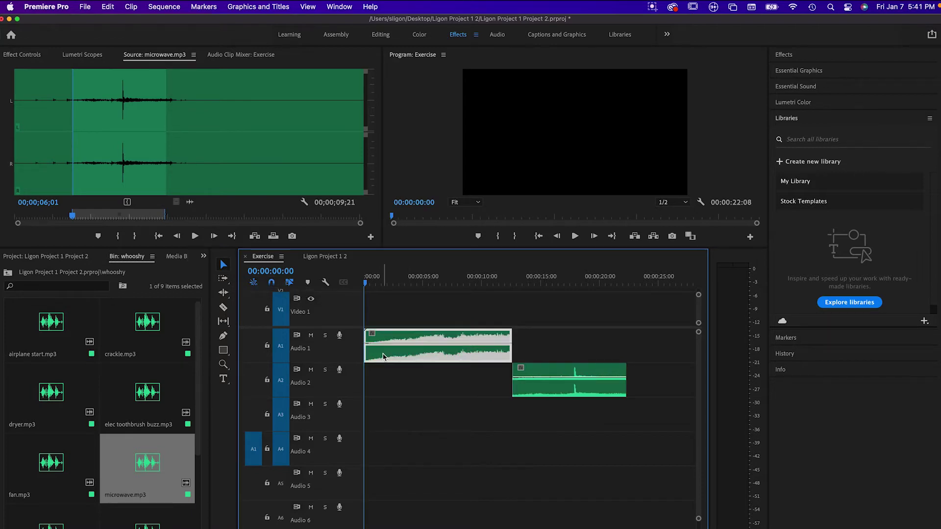
drag(587, 384, 562, 384)
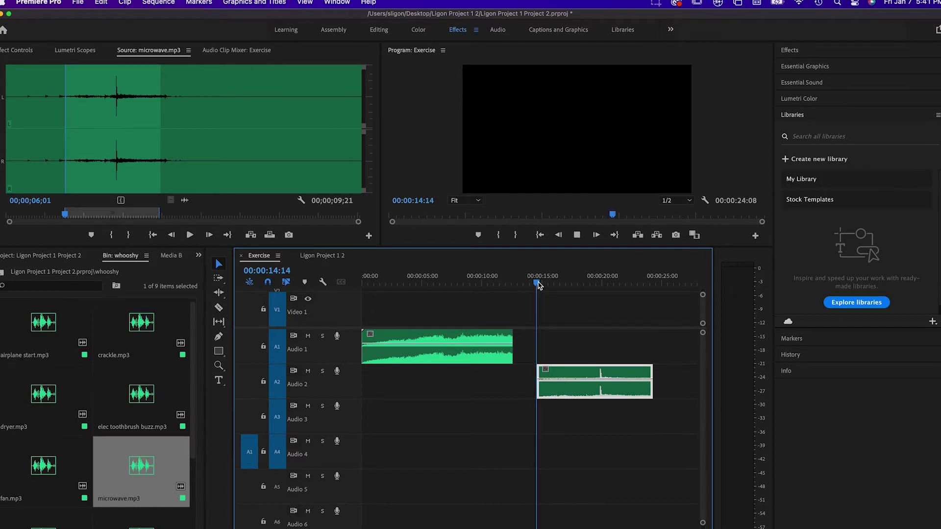
key(space)
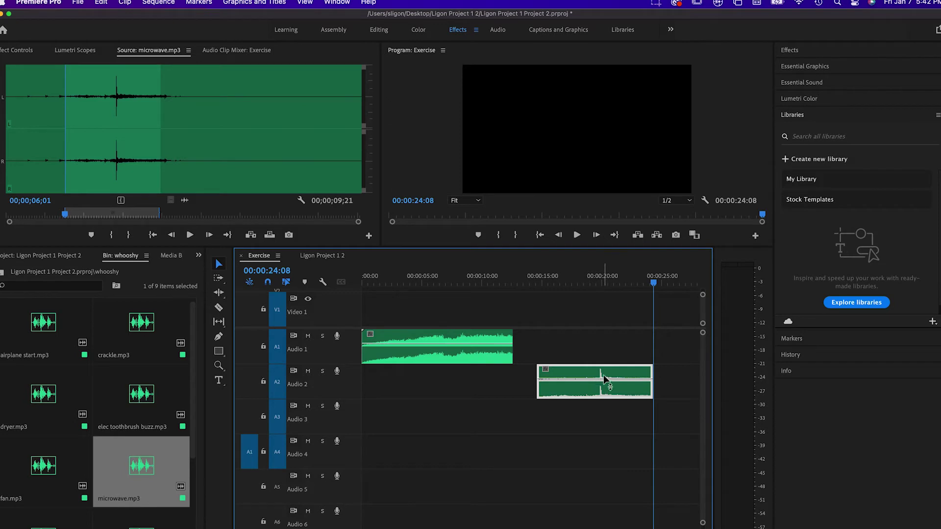
Move the microwave.mp3 clip under whoosh.mp3 so both end together, and play the overlapping clips from near the sequence start
drag(604, 376, 466, 377)
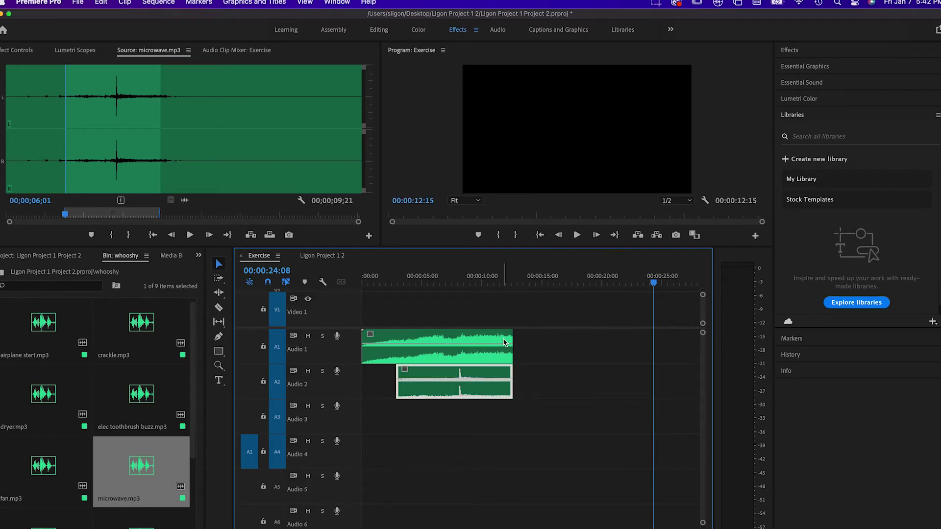
click(371, 280)
key(space)
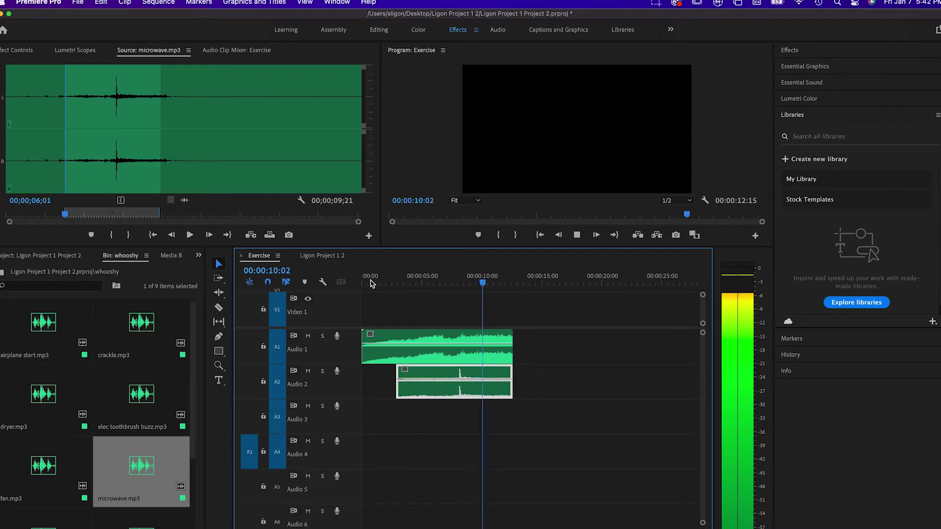
key(space)
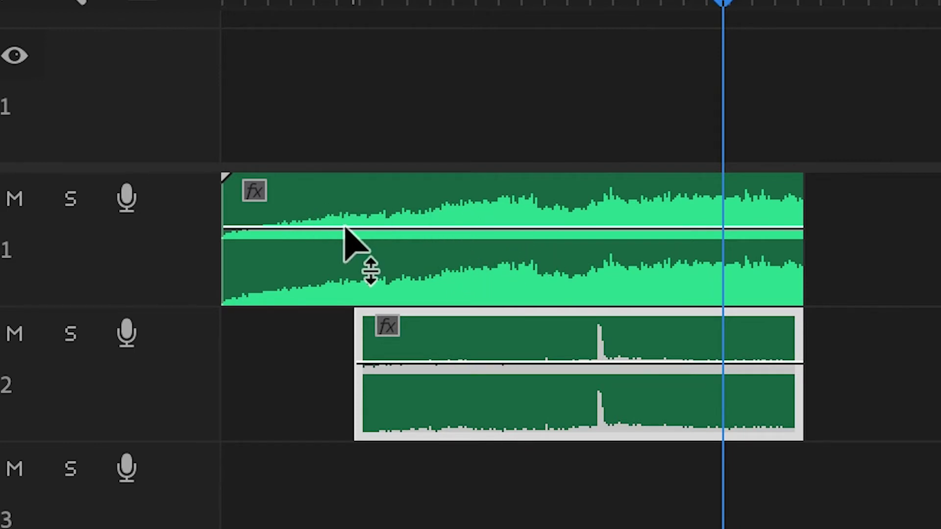
Lower the volume of whoosh.mp3 on Audio 1 to slightly below -6.2 dB and return the playhead to 00:00:00:15
mouse_move(345, 228)
mouse_down()
mouse_move(345, 258)
mouse_move(345, 231)
mouse_move(345, 244)
mouse_up()
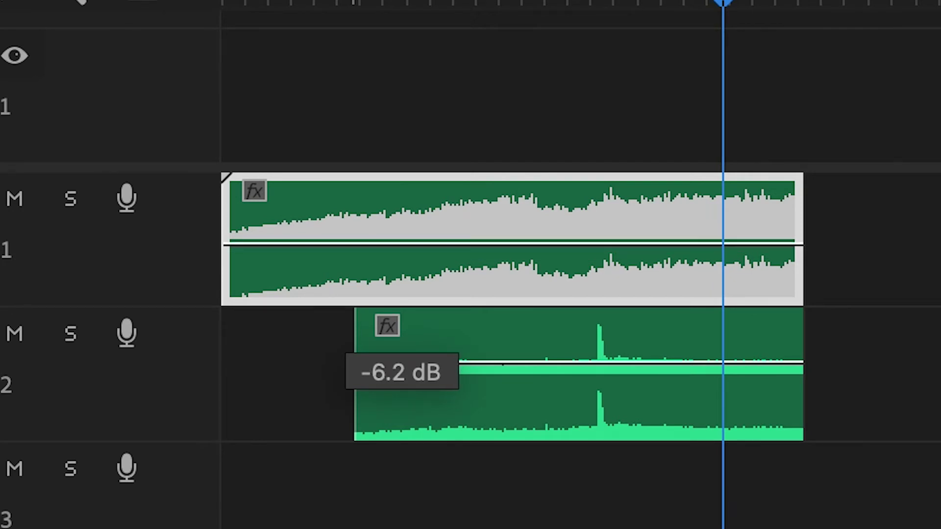
drag(345, 244, 345, 247)
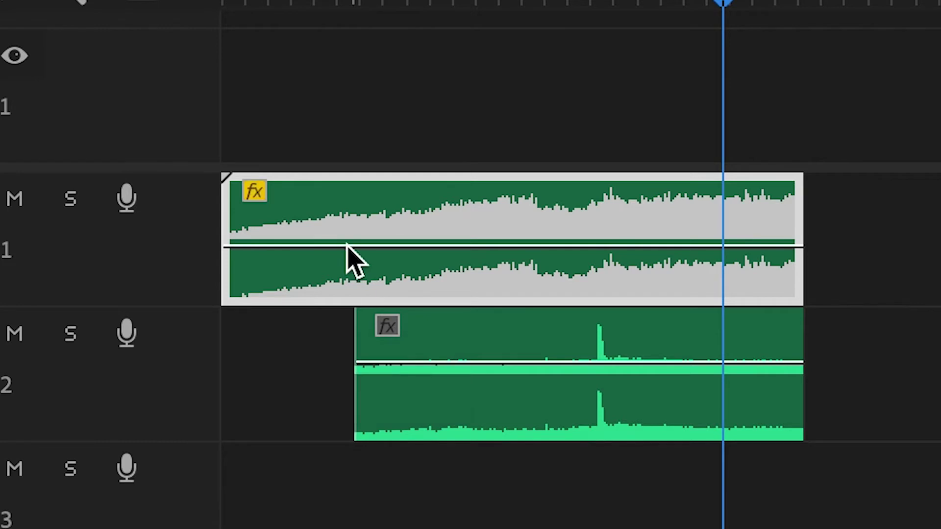
drag(732, 1, 171, 20)
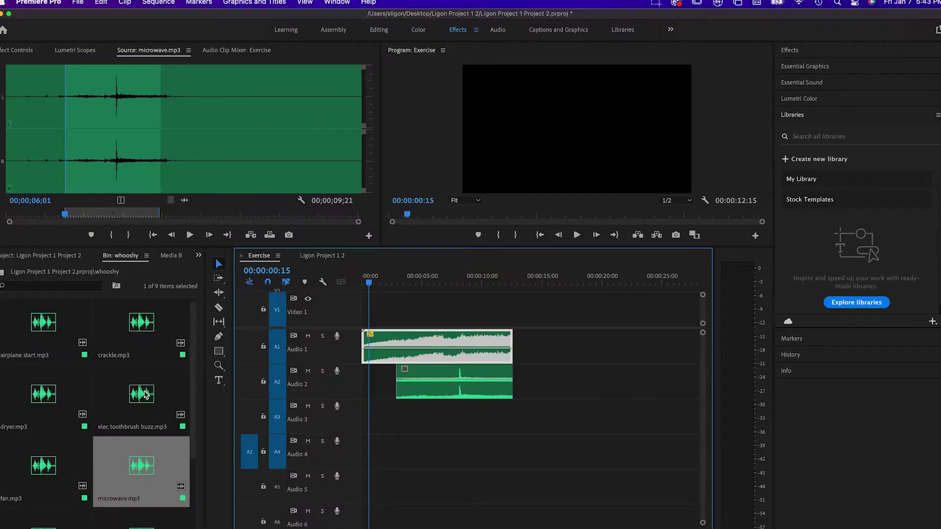
Preview elec toothbrush buzz.mp3 in the Source monitor and place it on Audio 3, starting just before the other two clips end
double_click(141, 395)
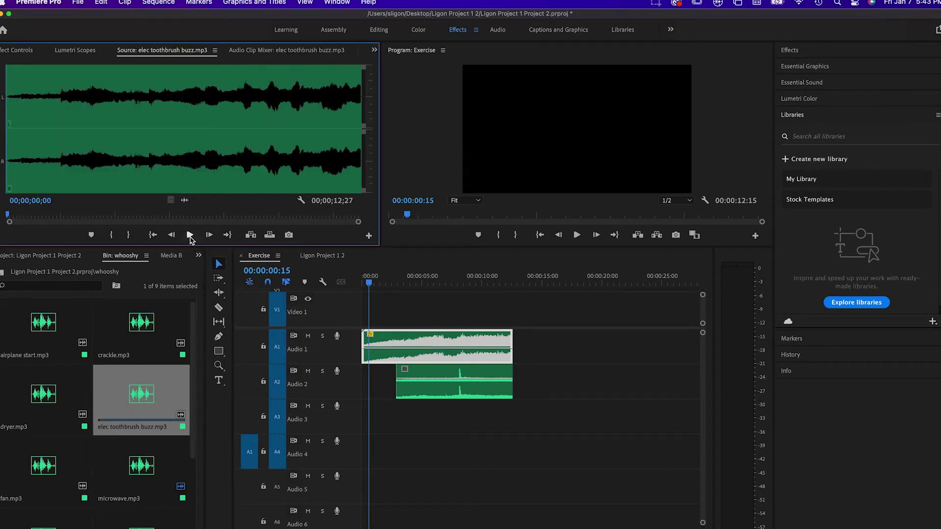
click(190, 236)
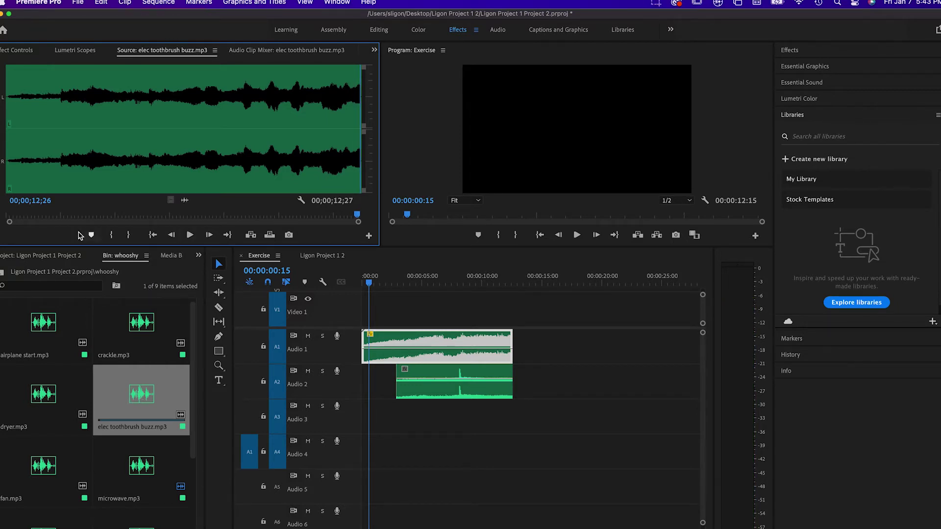
mouse_move(136, 403)
mouse_down()
mouse_move(412, 430)
mouse_move(515, 424)
mouse_up()
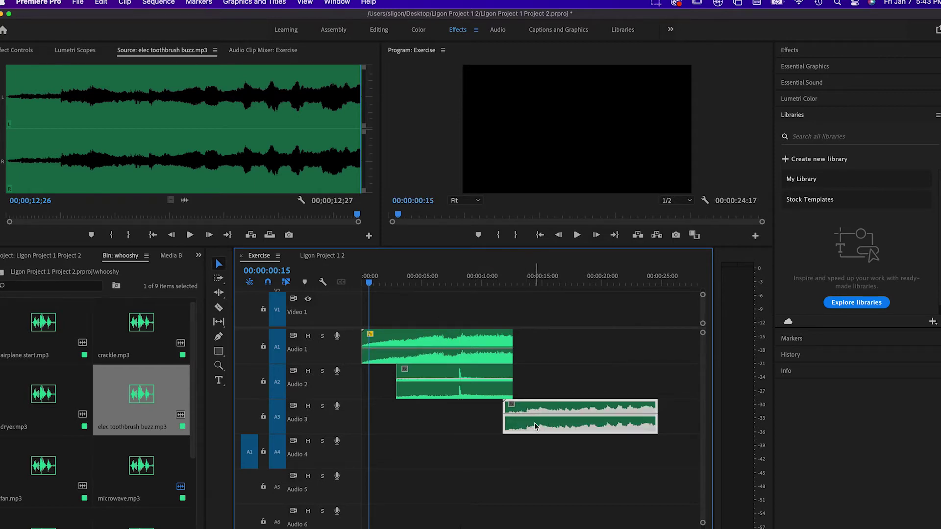
Fade in the Audio 3 clip with the Pen tool by adding two volume keyframes near its beginning and lowering the first one
scroll(535, 425, right, 3)
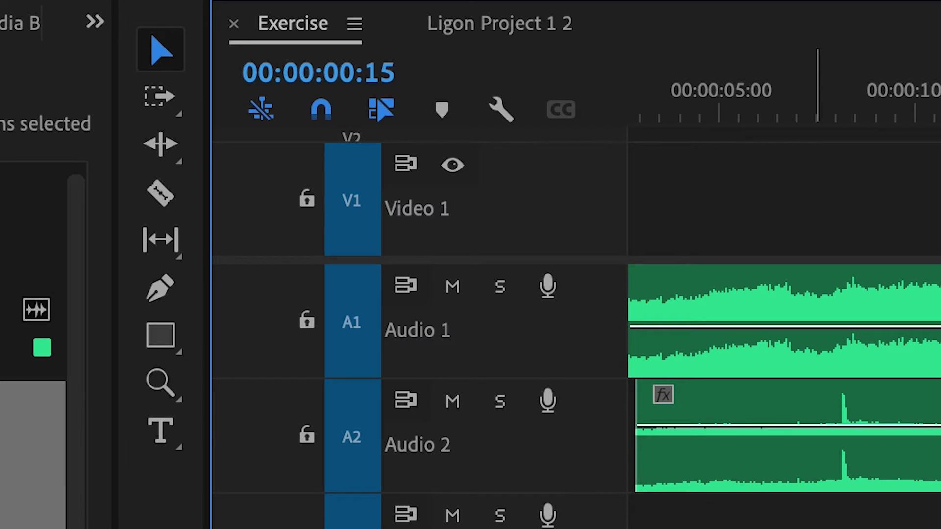
click(159, 382)
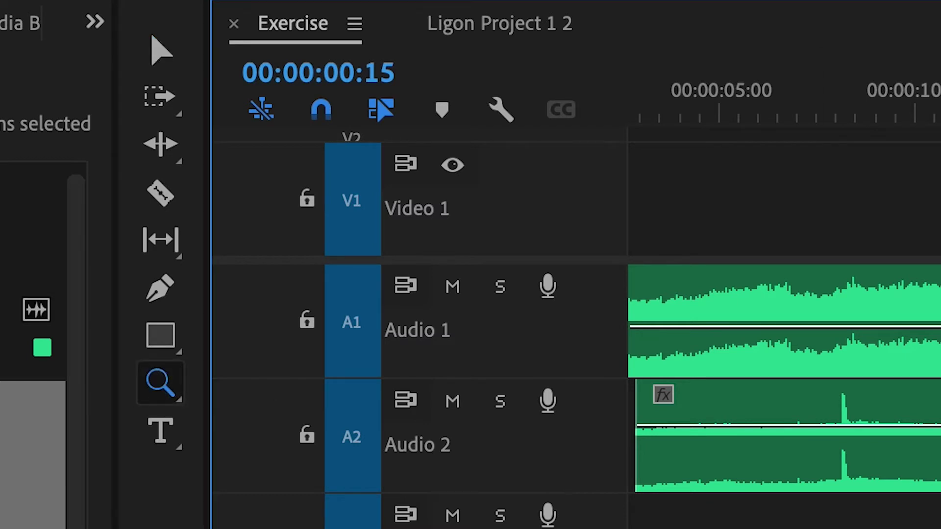
click(931, 343)
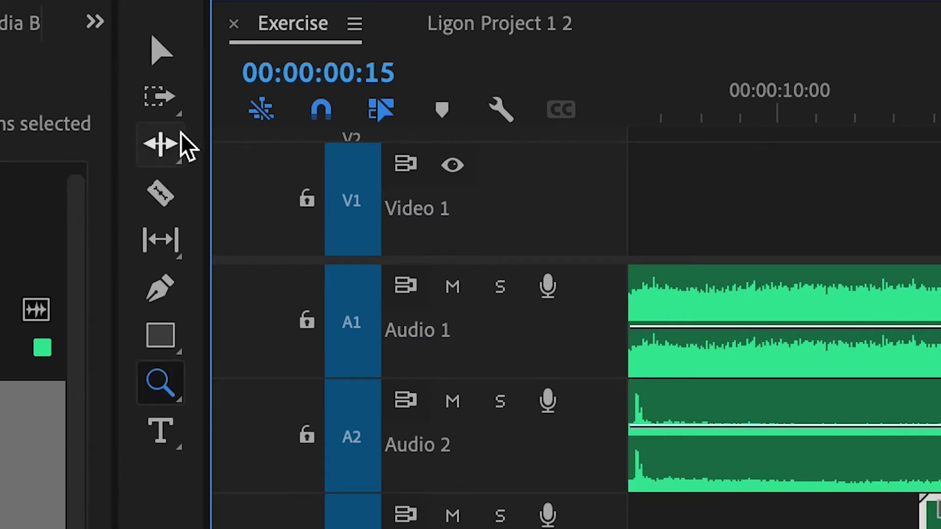
click(158, 286)
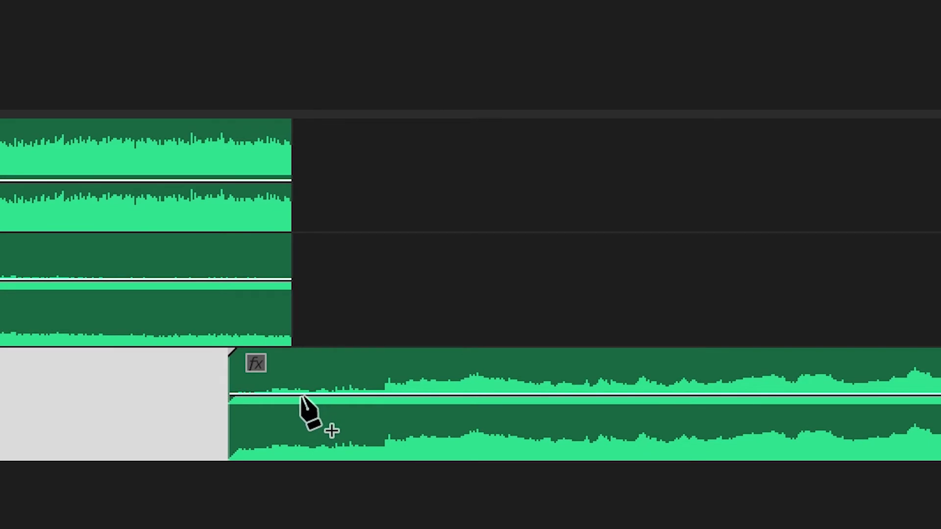
click(299, 395)
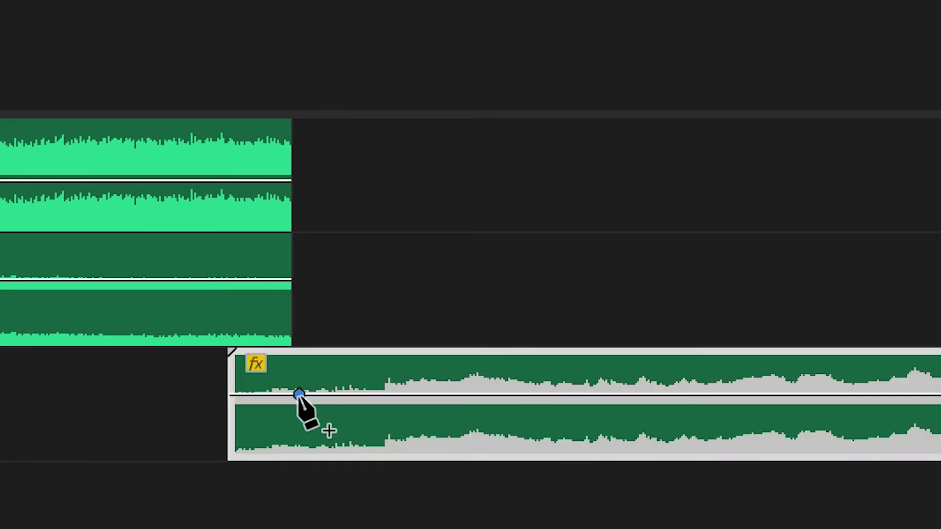
click(233, 394)
drag(232, 394, 233, 430)
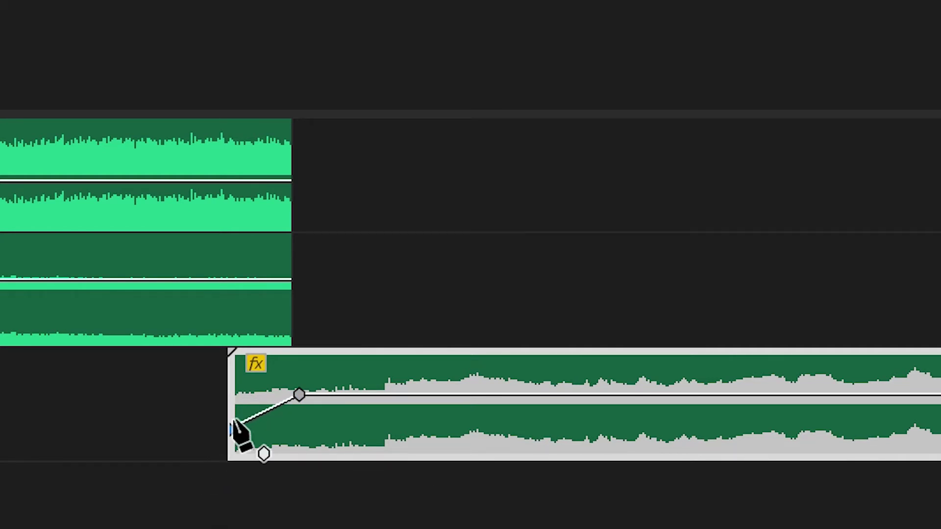
Try a volume dip further along the Audio 3 clip with three keyframes, lowering the middle one, and undo it
click(444, 395)
click(568, 395)
click(506, 394)
drag(505, 395, 509, 416)
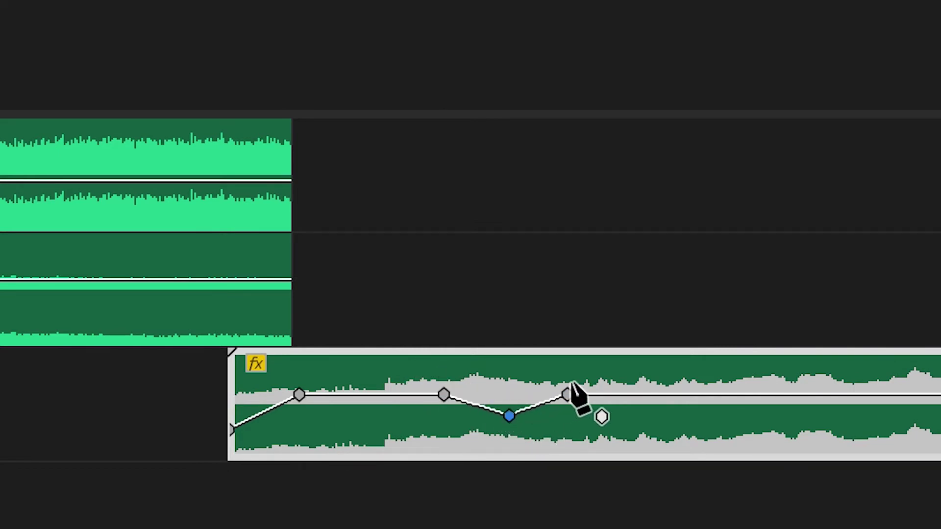
key(super+z)
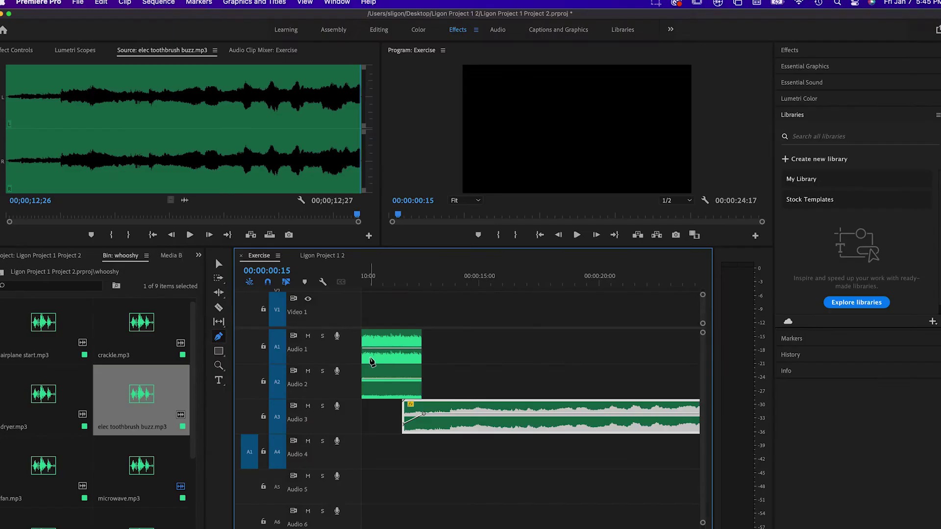
Preview crackle.mp3 in the Source monitor and place it on Audio 4, overlapping the Audio 3 clip and running past its end
click(142, 324)
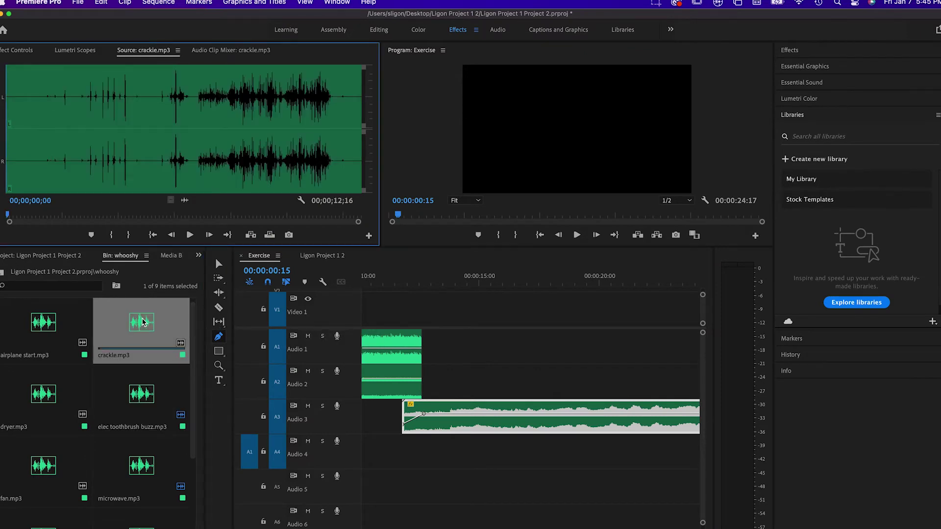
click(188, 235)
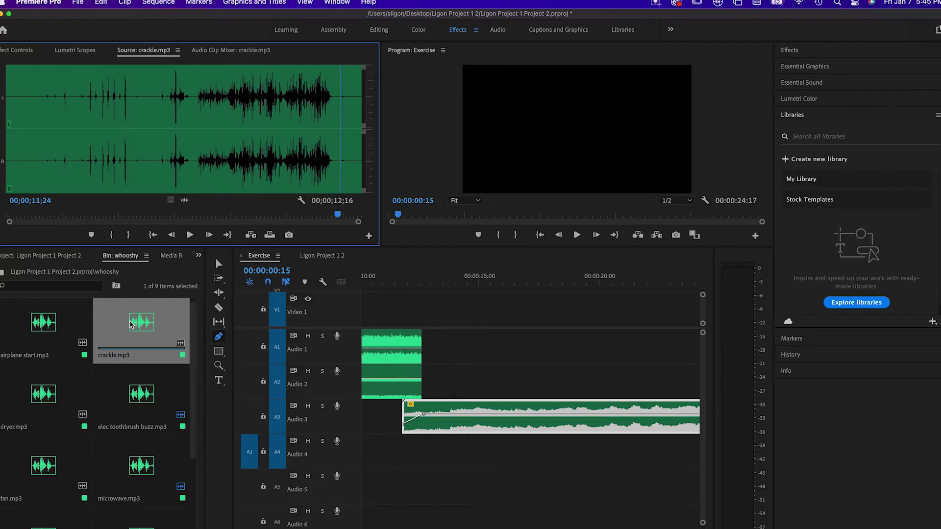
drag(130, 325, 433, 449)
scroll(433, 449, right, 2)
scroll(434, 449, down, 1)
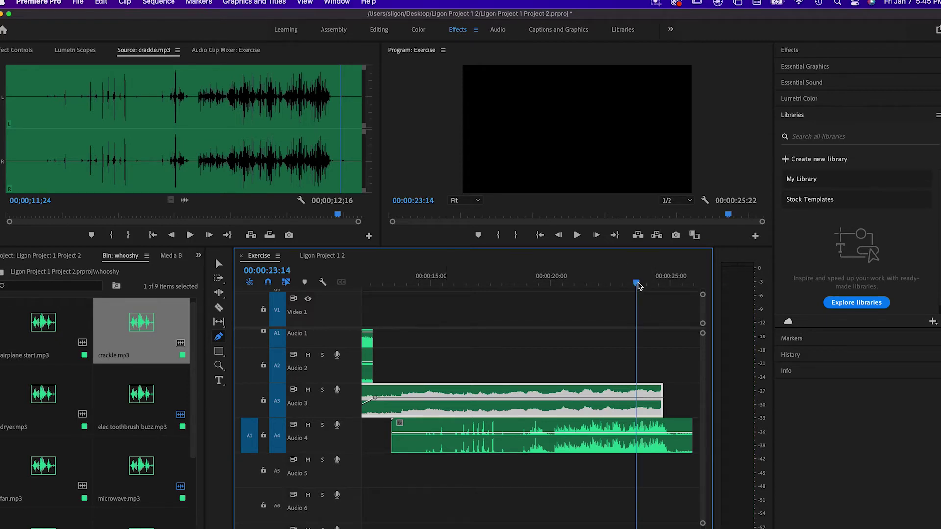
Play the sequence from 00:00:23:14 to hear how the Audio 3 and Audio 4 clips end
key(space)
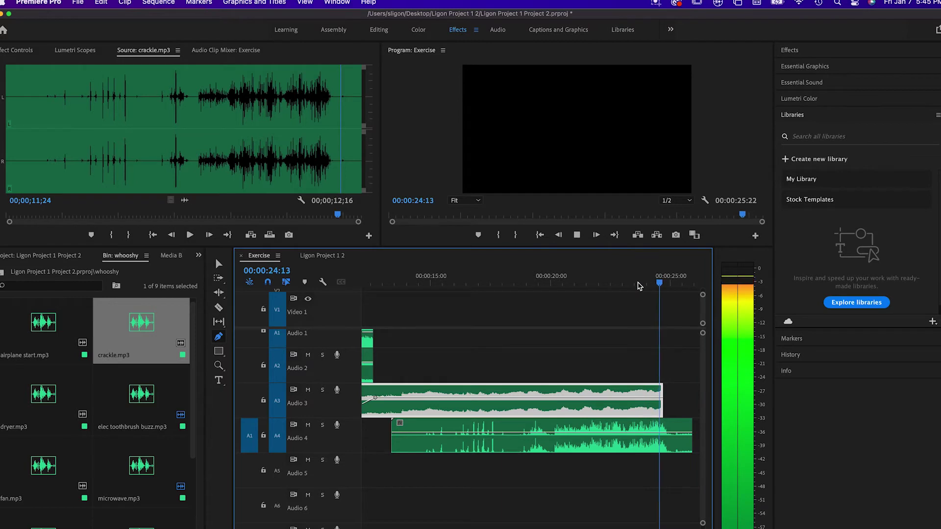
key(space)
scroll(639, 287, up, 5)
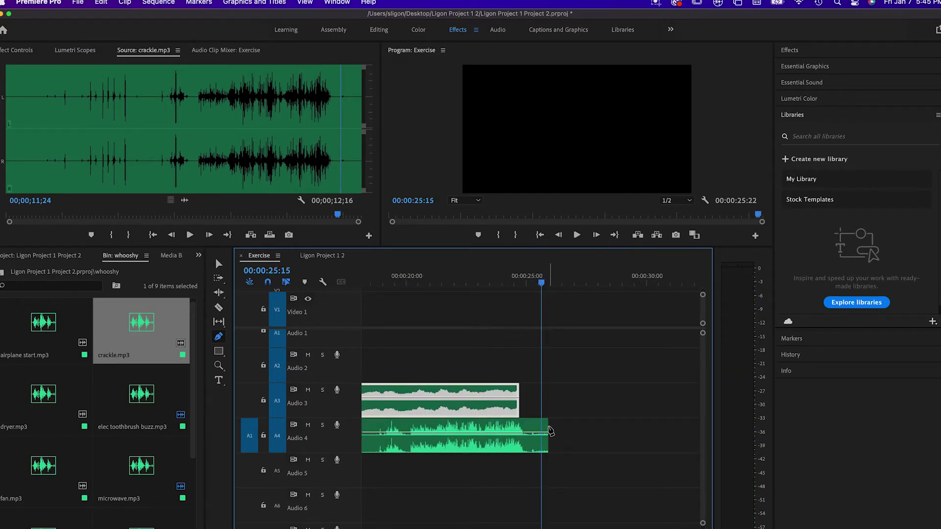
Trim the end of the crackle clip on Audio 4 back to the end of the Audio 3 clip
click(219, 267)
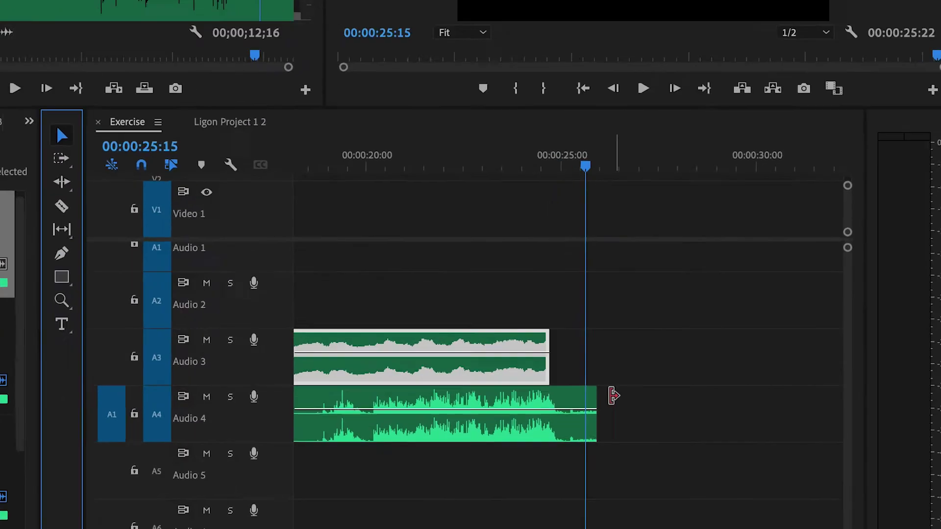
key(Up)
key(Left)
key(Right)
key(Right)
key(Right)
key(Right)
key(Left)
key(Left)
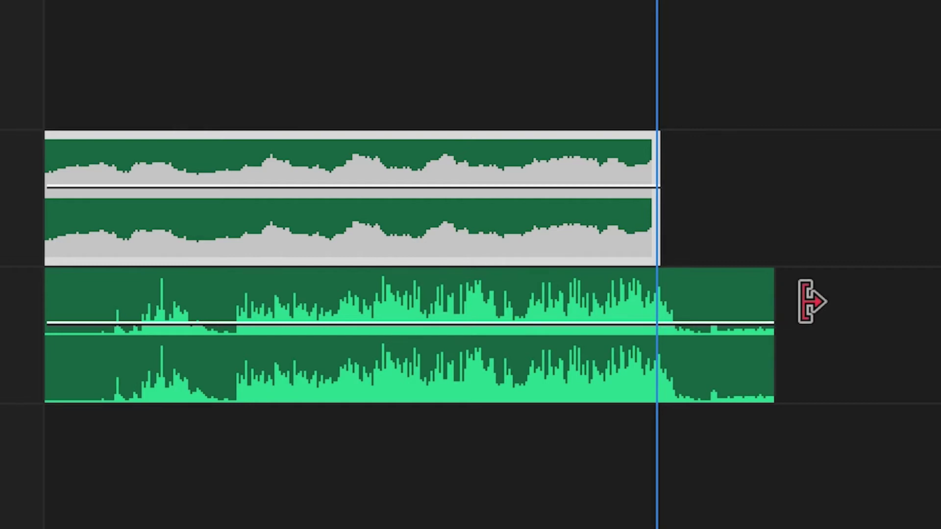
click(766, 308)
drag(766, 308, 660, 324)
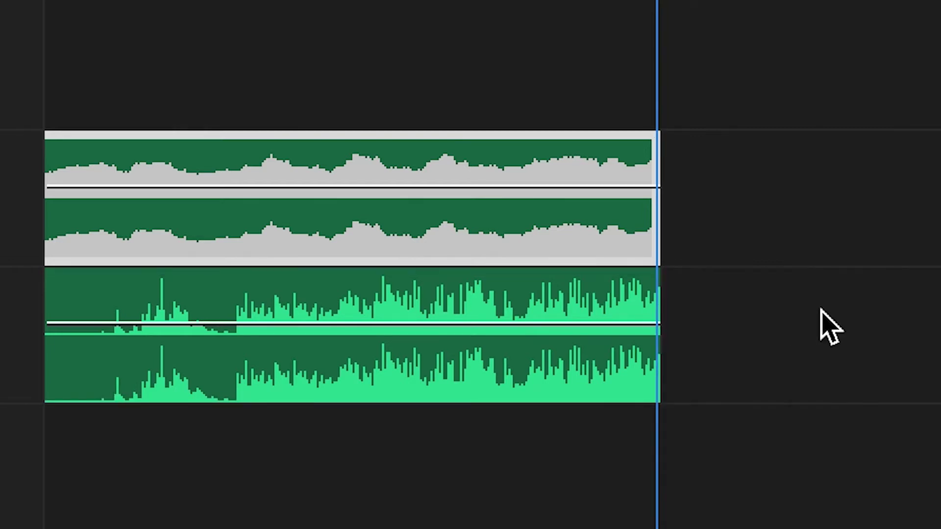
Trim the beginning of the crackle clip on Audio 4 up to where its dense, continuous crackling starts
scroll(821, 325, left, 10)
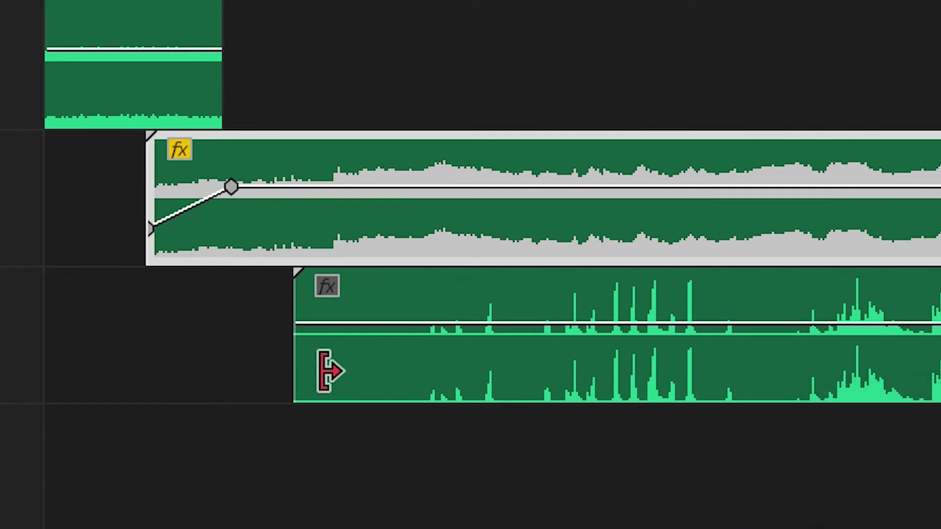
click(303, 378)
drag(314, 377, 936, 381)
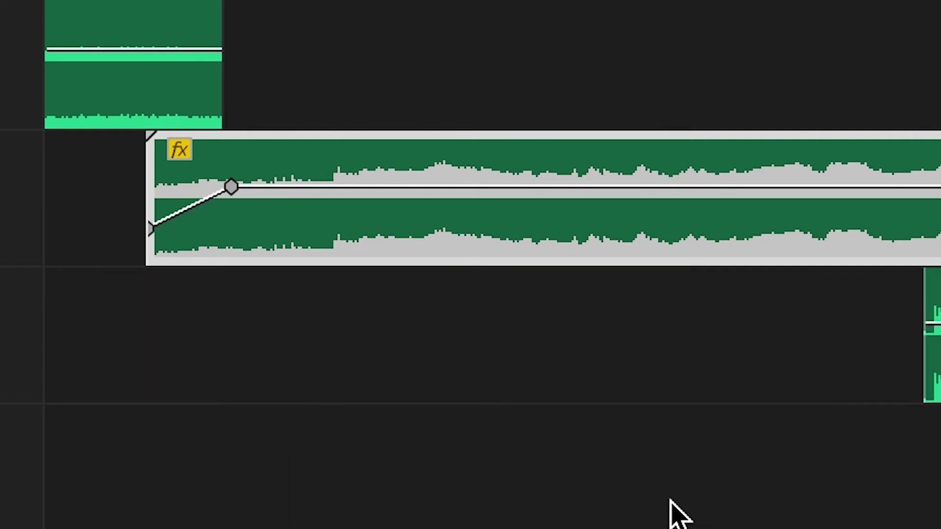
Add six volume keyframes along the Audio 4 clip with the Pen tool, lower the first, third and fifth, and play it back
key(End)
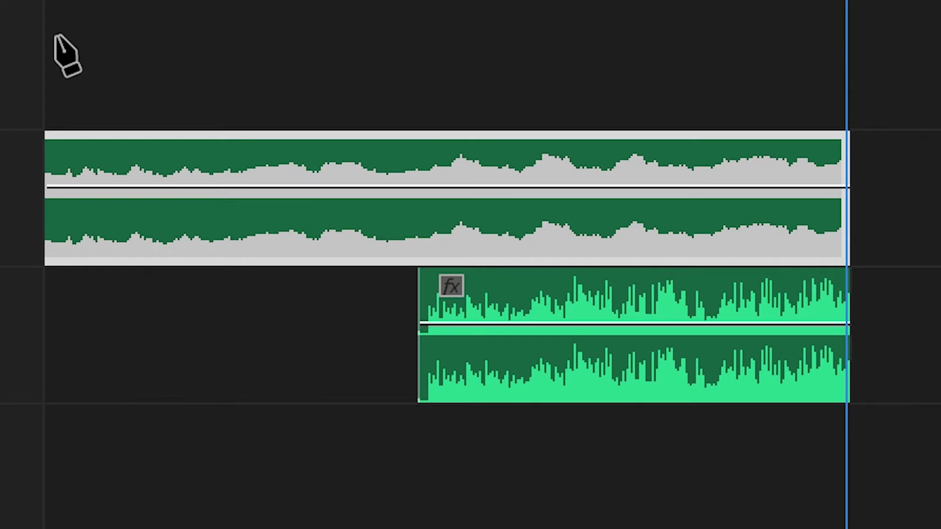
click(508, 323)
drag(425, 324, 424, 358)
click(583, 324)
click(644, 324)
drag(583, 323, 583, 348)
click(725, 323)
click(789, 324)
drag(725, 324, 724, 353)
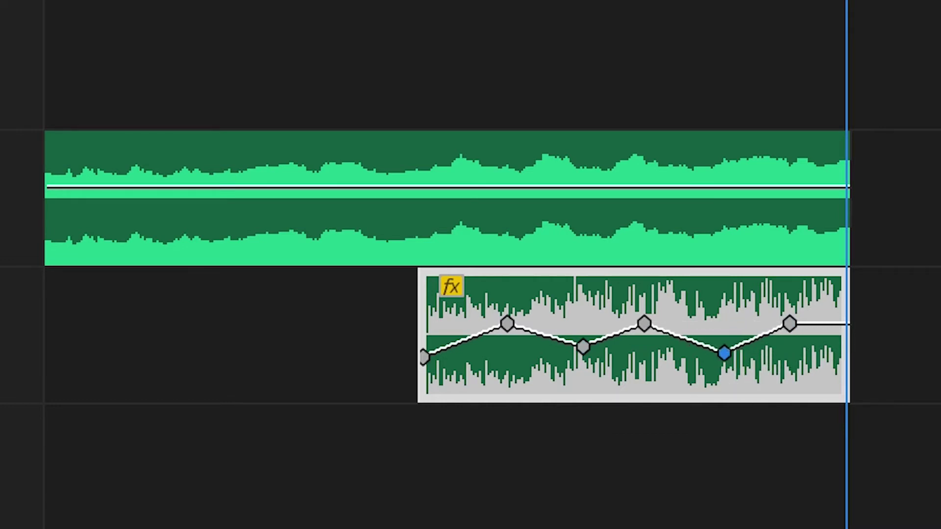
key(space)
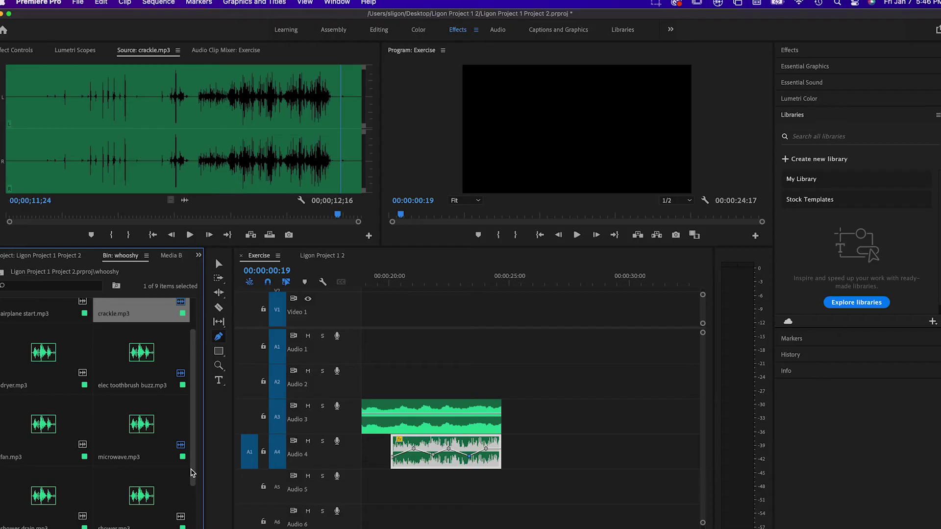
Preview airplane start.mp3 in the Source monitor and place it on Audio 5 at the beginning of the sequence
click(141, 334)
click(48, 327)
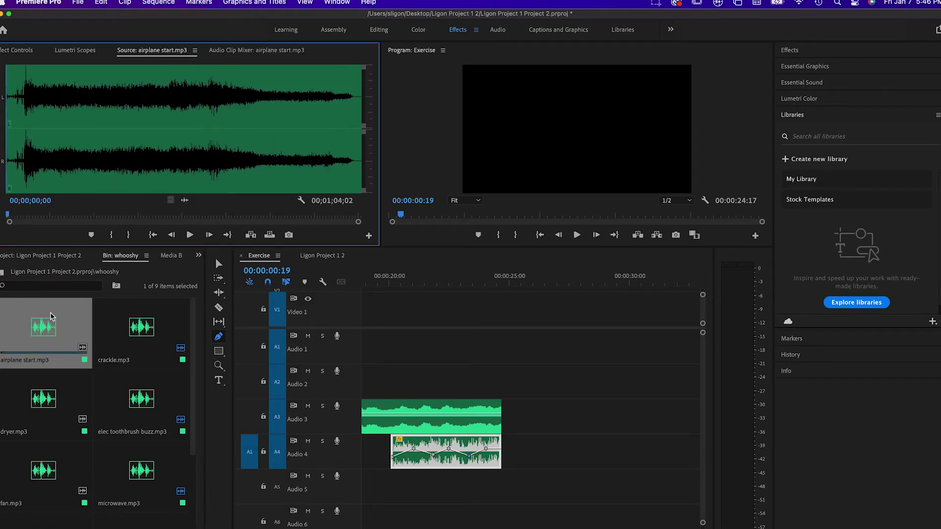
click(190, 236)
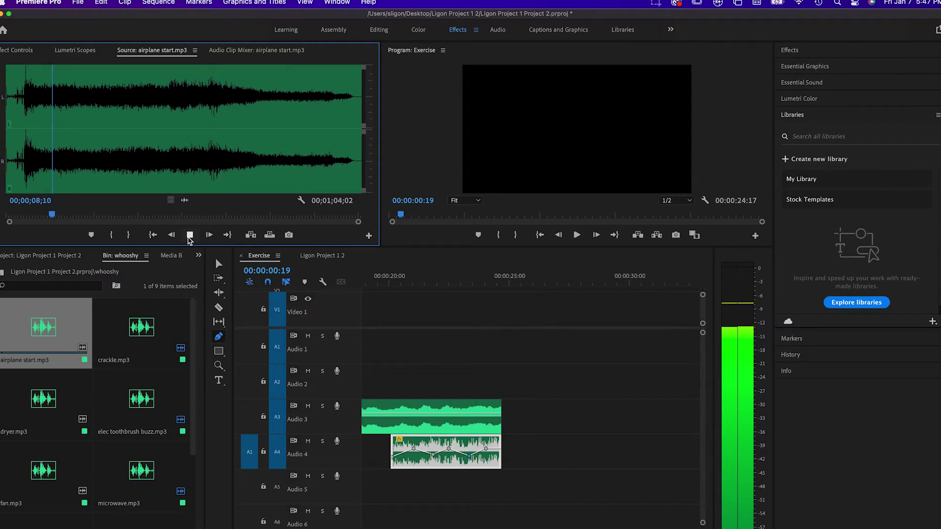
click(189, 236)
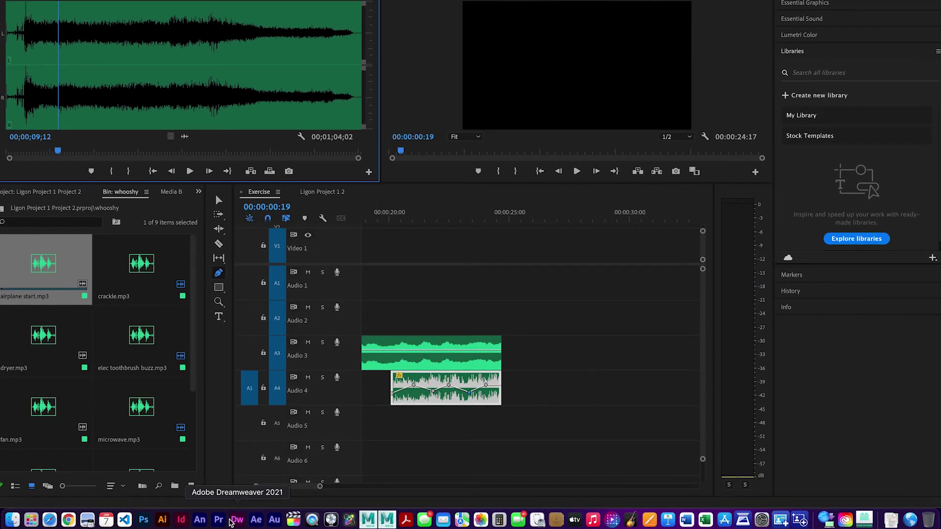
drag(280, 490, 225, 493)
drag(222, 494, 226, 494)
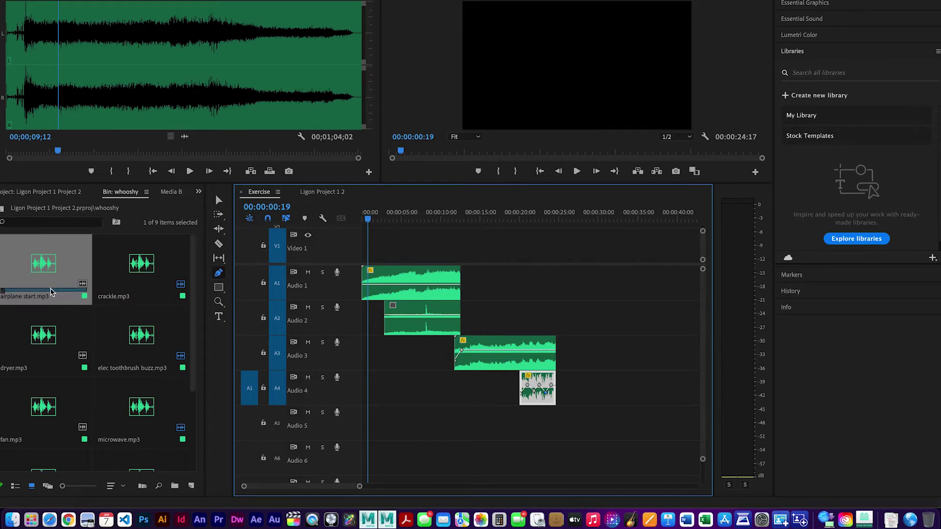
drag(39, 272, 360, 434)
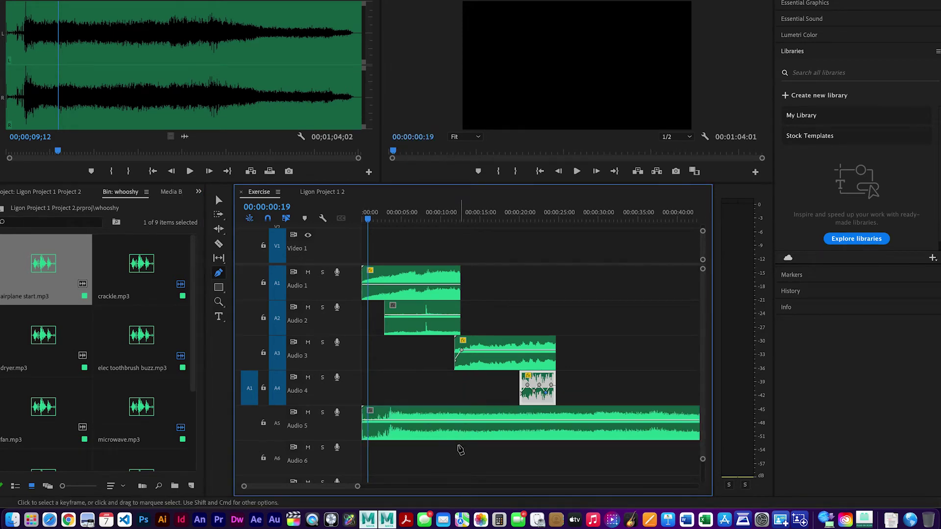
Play past the end of the Audio 4 clip, stop at 00:00:27:02 and split the Audio 5 clip there with the Razor tool
scroll(458, 447, right, 8)
scroll(456, 448, left, 8)
scroll(456, 448, right, 8)
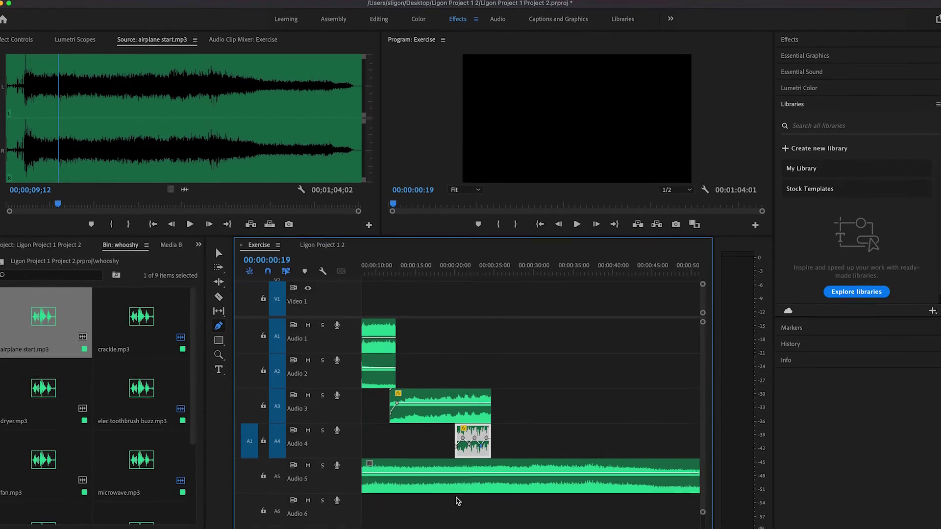
scroll(469, 505, right, 3)
scroll(470, 505, left, 4)
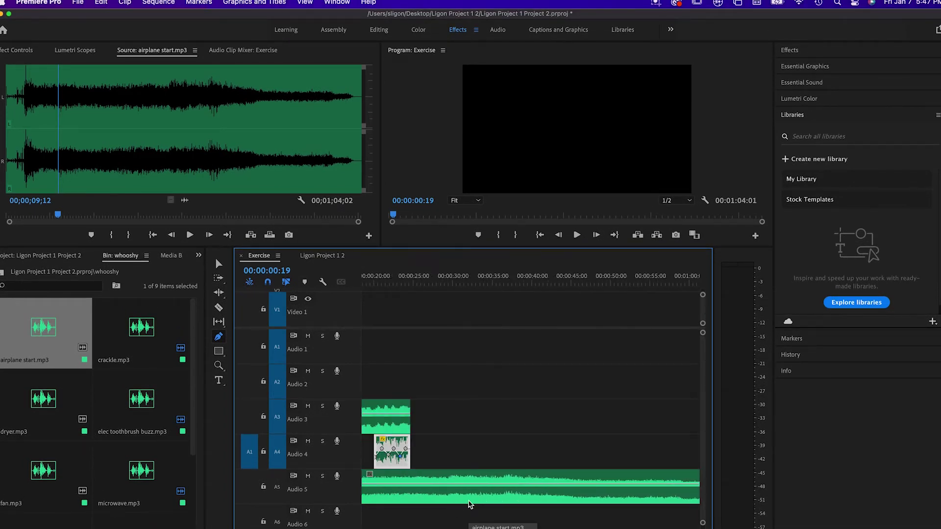
click(384, 279)
key(space)
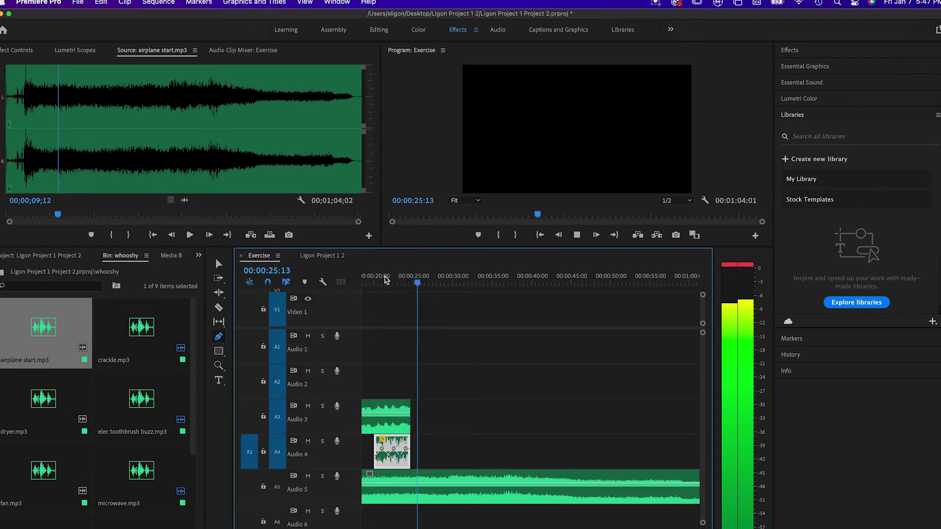
key(space)
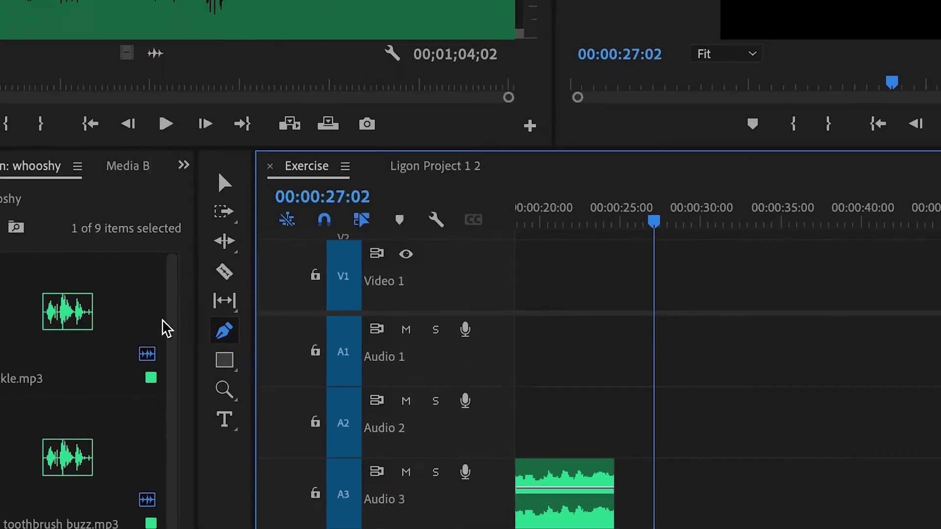
click(224, 271)
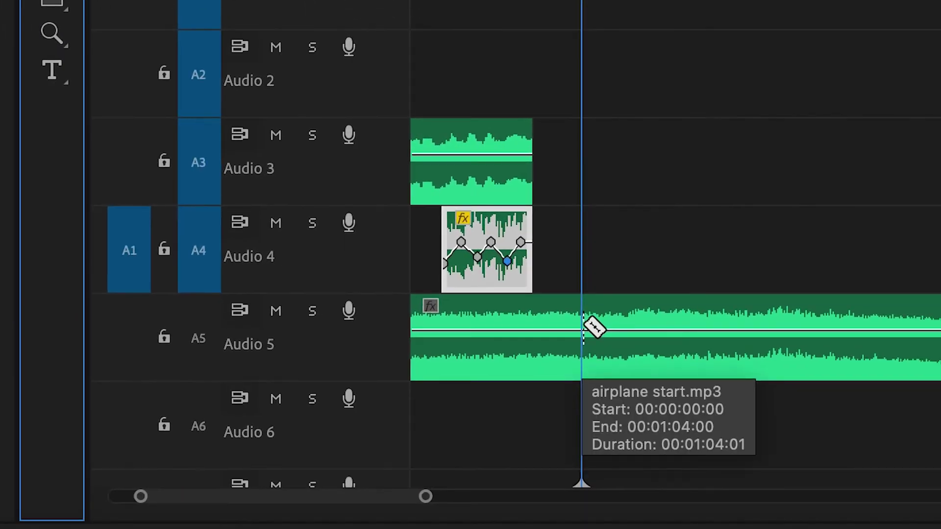
click(584, 326)
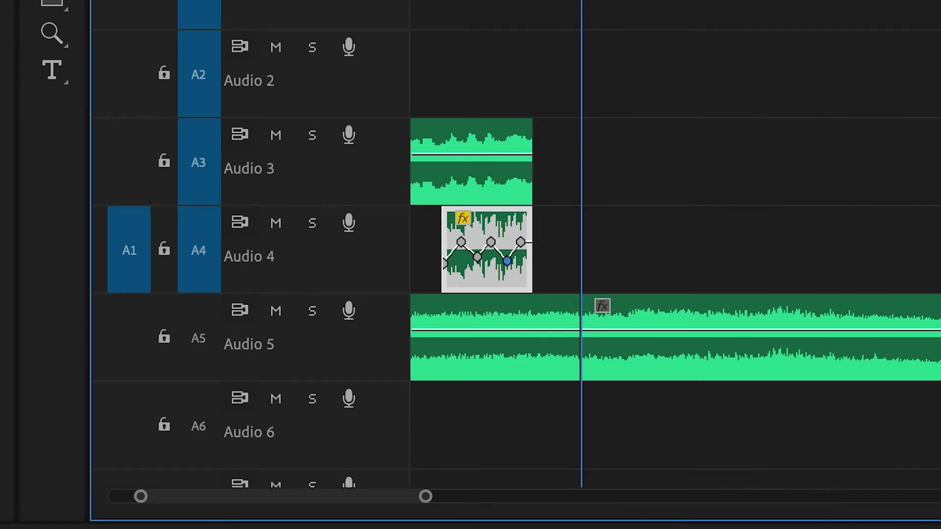
Delete the part of the airplane start clip on Audio 5 that follows the cut
click(51, 294)
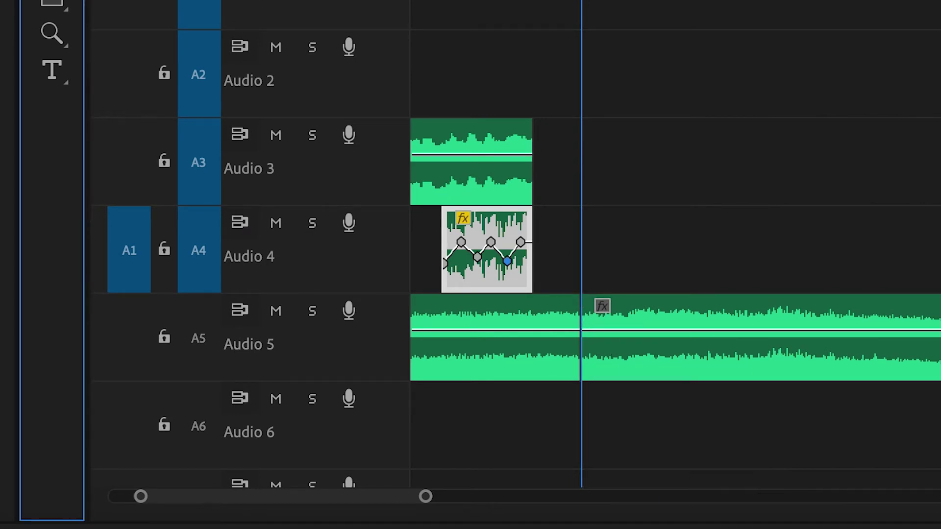
click(763, 326)
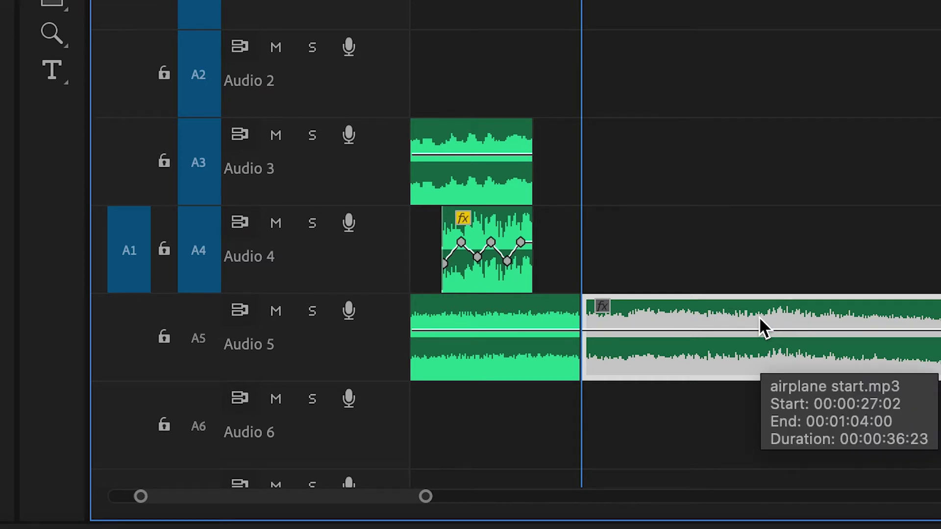
drag(651, 319, 782, 307)
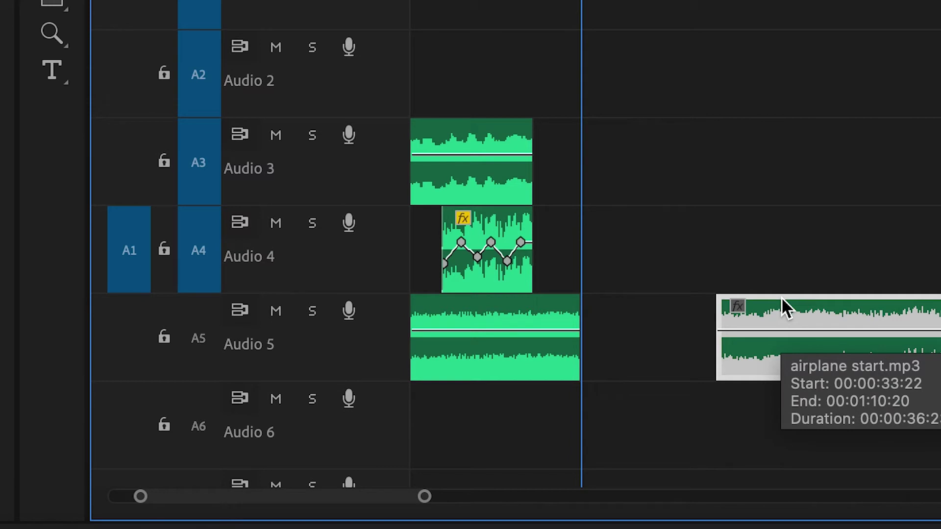
key(Delete)
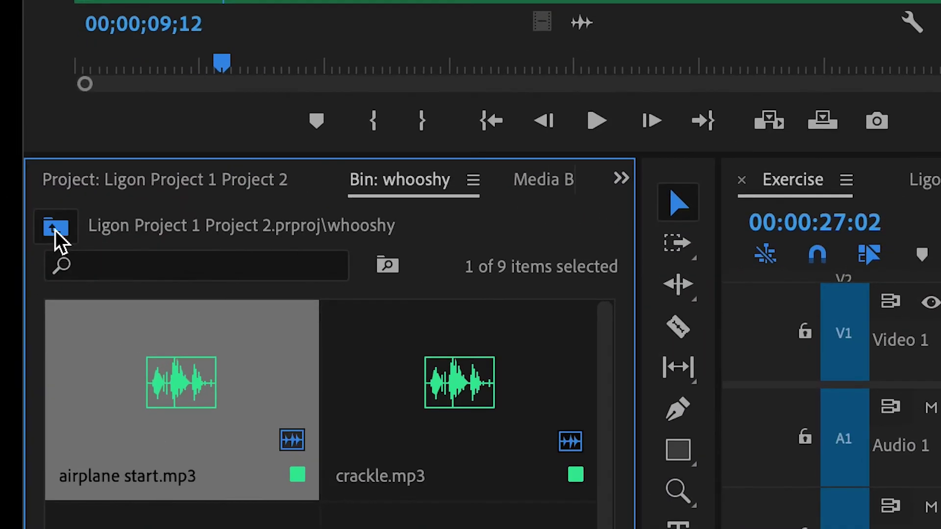
Open the short sharp bin and load air blast.mp3 in the Source monitor
click(1, 272)
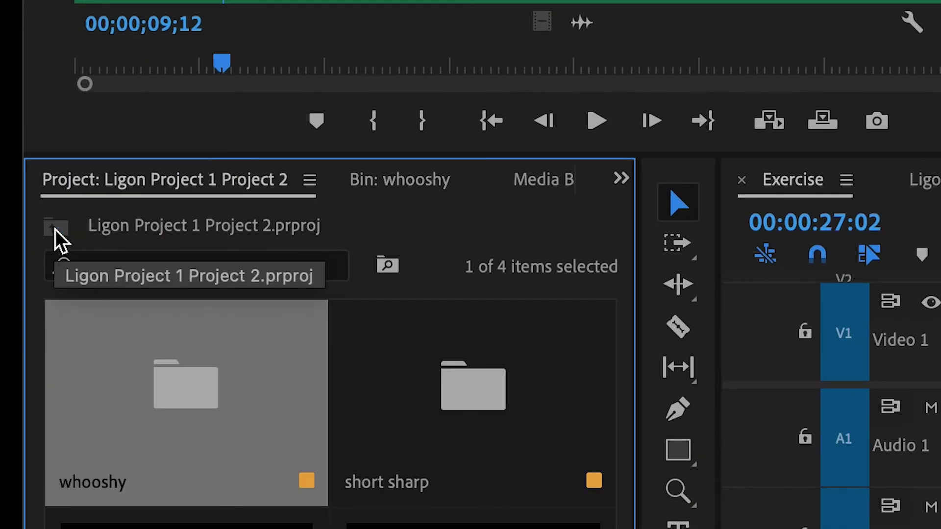
double_click(478, 385)
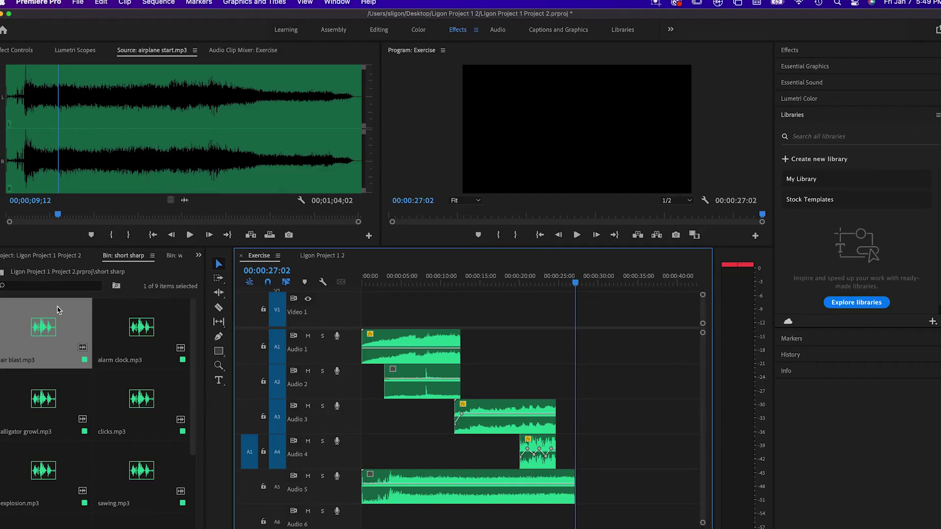
double_click(38, 333)
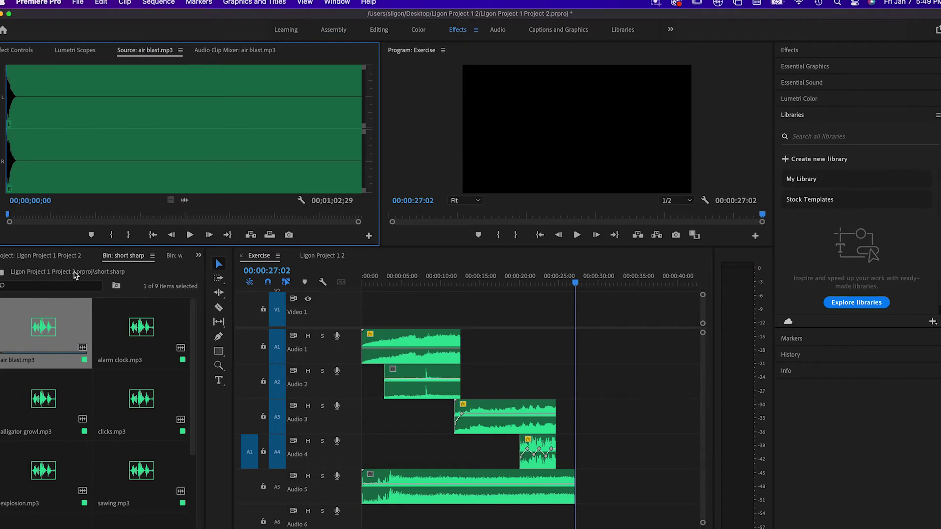
Mark an Out point at 00;00;02;00 in air blast.mp3 and place the shortened clip on Audio 6 at 00:00:27:02
click(17, 169)
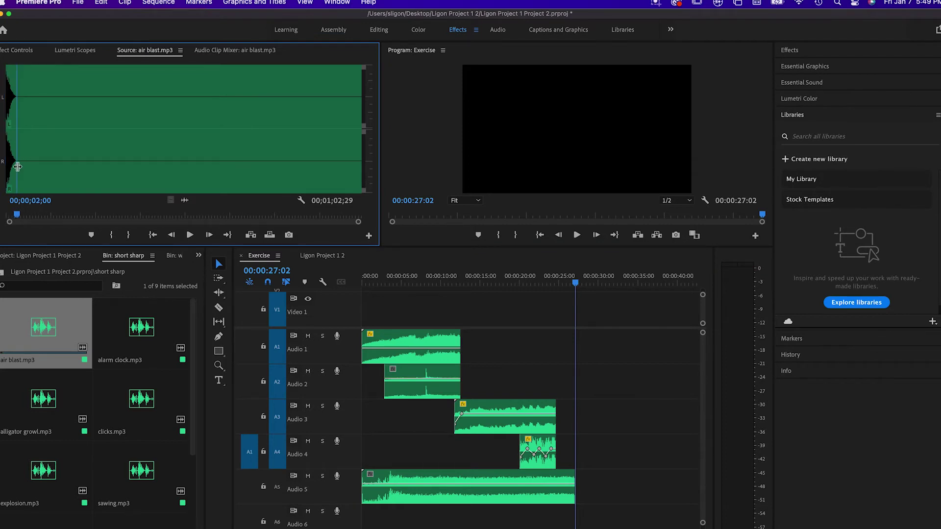
click(128, 236)
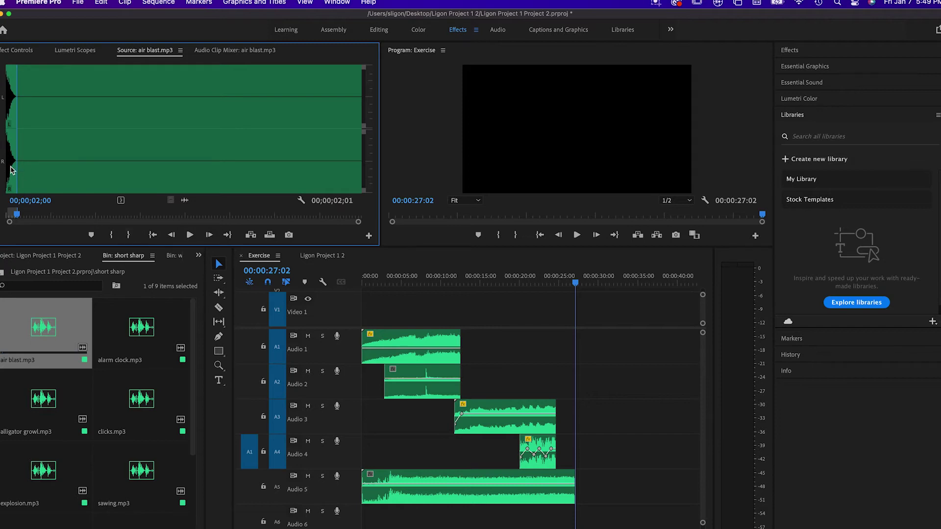
drag(43, 327, 576, 512)
scroll(612, 501, right, 3)
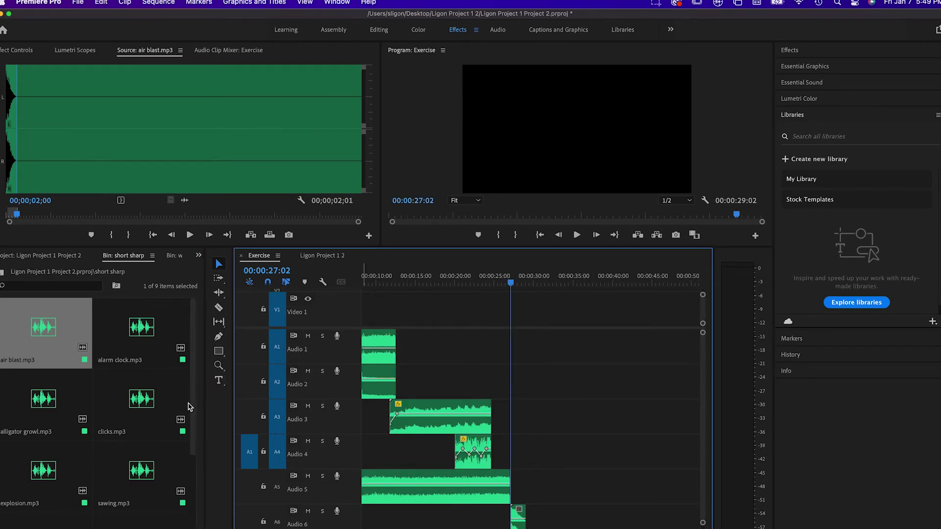
Load explosion.mp3 from the short sharp bin in the Source monitor and mark its Out point at 00;00;01;27
drag(193, 416, 177, 501)
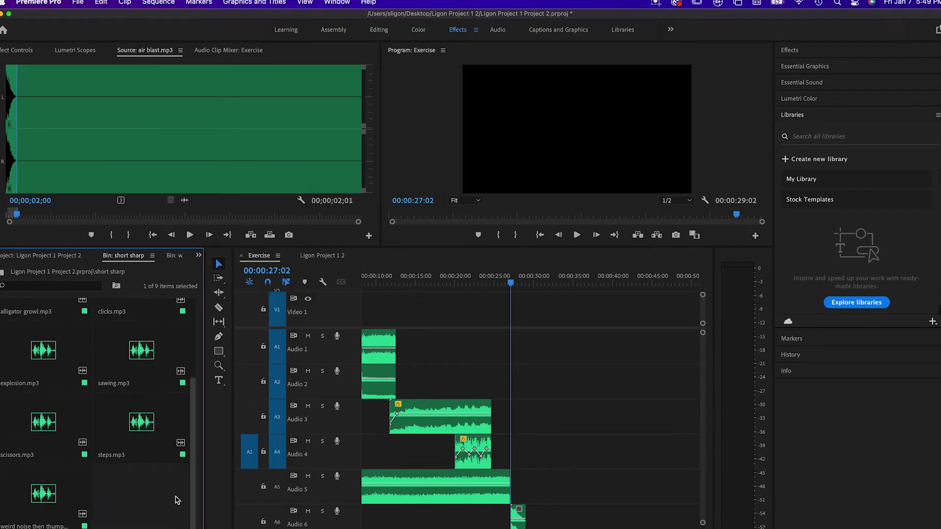
scroll(178, 500, up, 5)
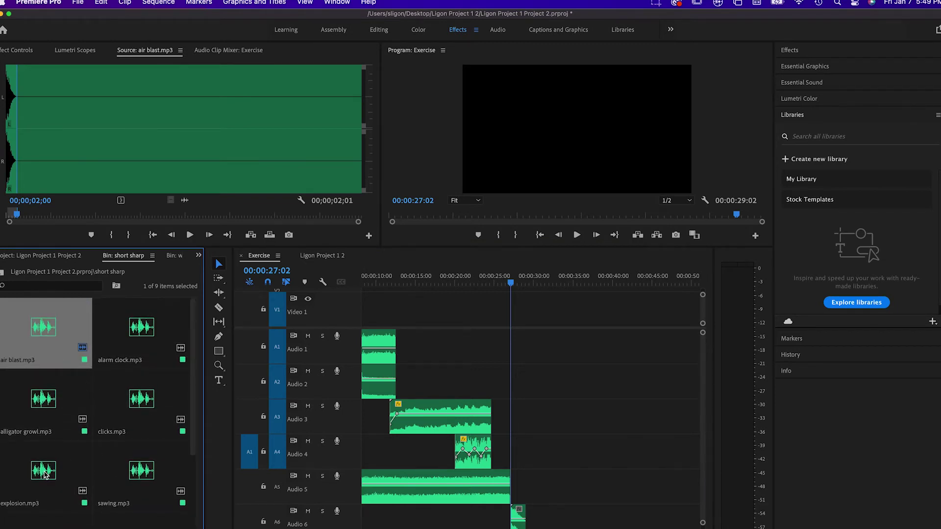
double_click(44, 474)
click(189, 235)
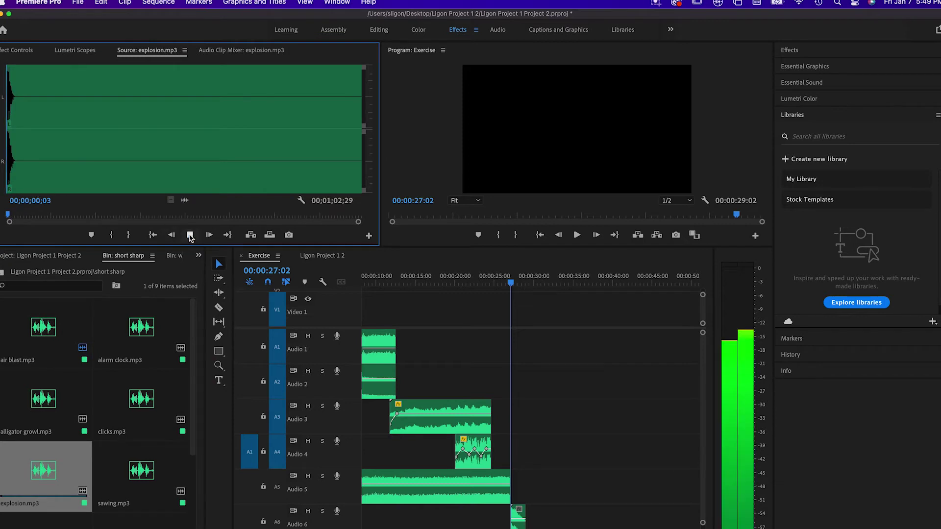
click(190, 235)
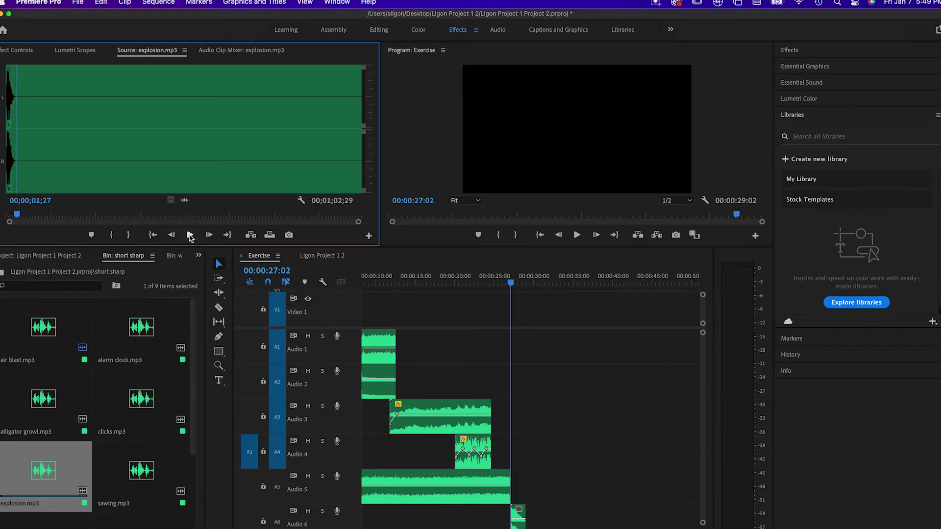
click(128, 236)
Place the shortened explosion.mp3 clip on Audio 7, starting where the Audio 6 air blast clip ends
drag(45, 472, 555, 522)
scroll(555, 522, down, 5)
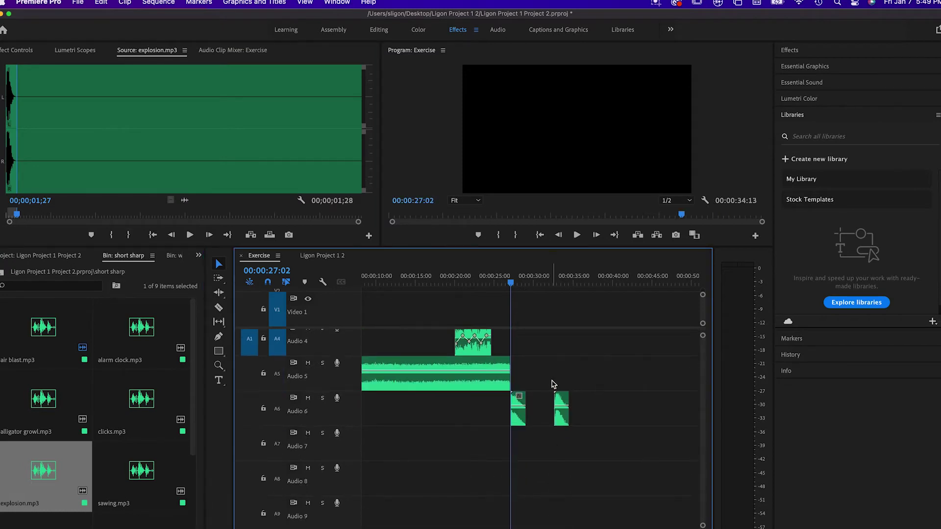
drag(565, 405, 535, 448)
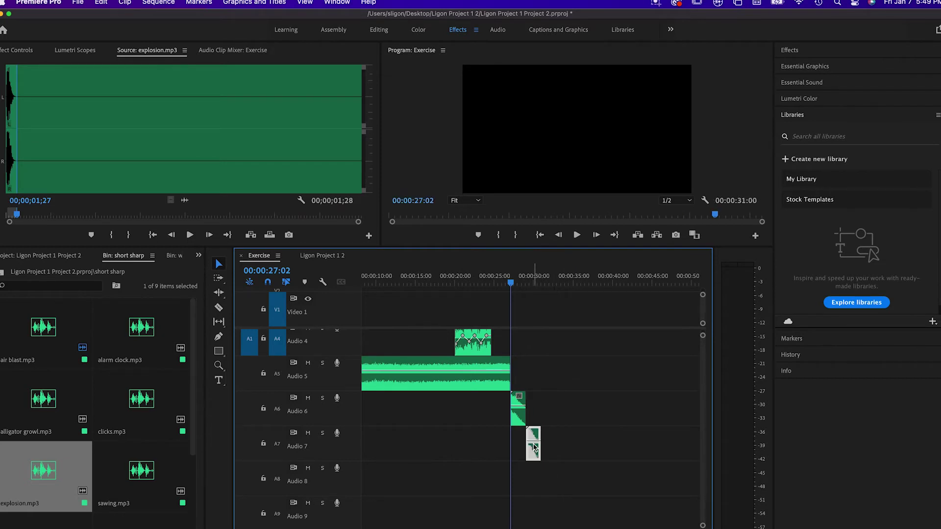
Examine how the clips are layered and overlapped across the audio tracks of the Exercise sequence
scroll(524, 446, up, 5)
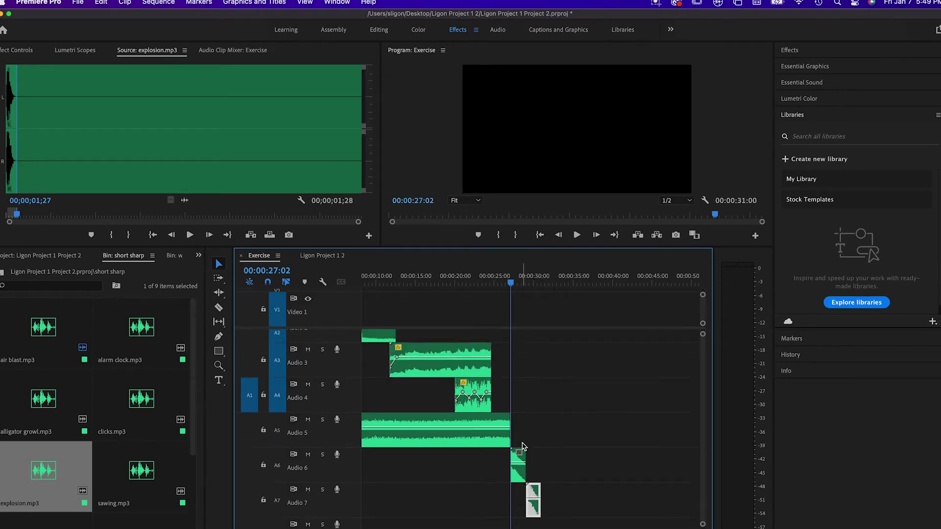
scroll(524, 446, down, 3)
scroll(525, 448, left, 3)
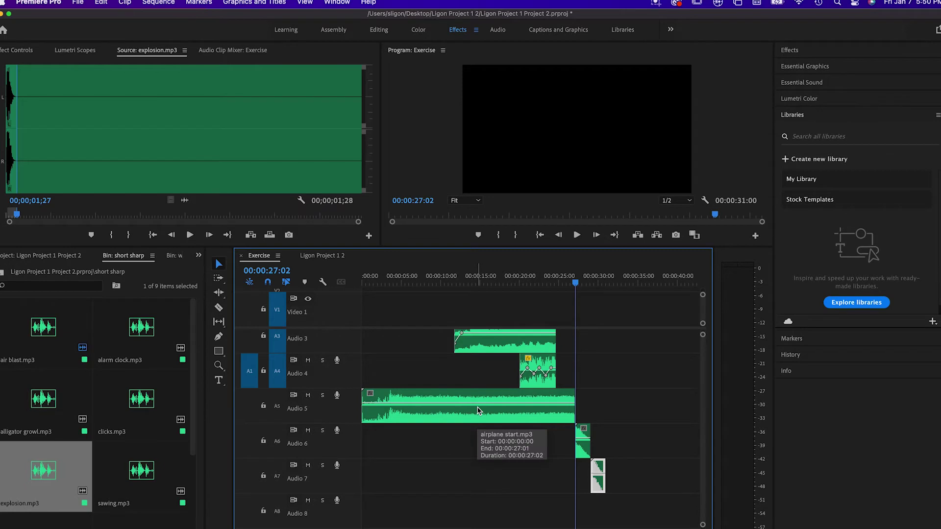
scroll(479, 411, down, 2)
scroll(478, 410, up, 3)
scroll(479, 411, up, 1)
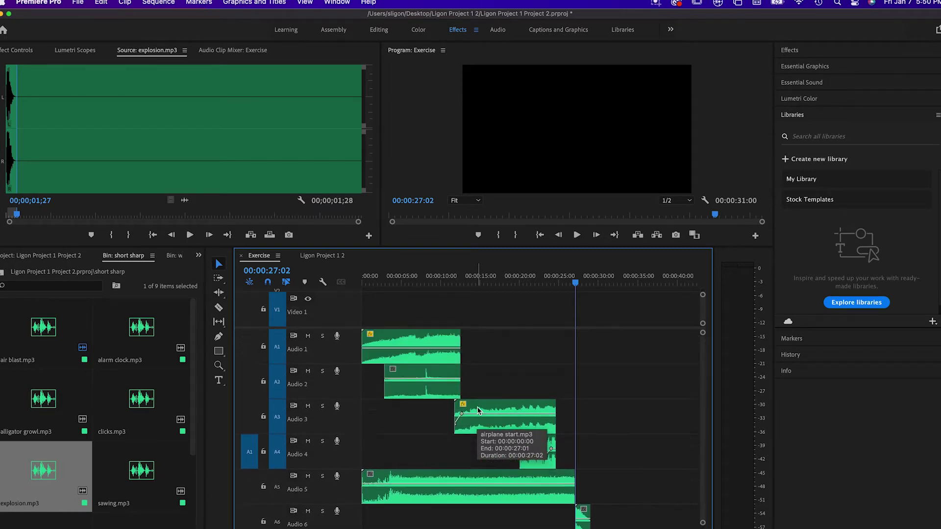
scroll(478, 411, down, 1)
scroll(478, 411, up, 1)
scroll(479, 410, down, 3)
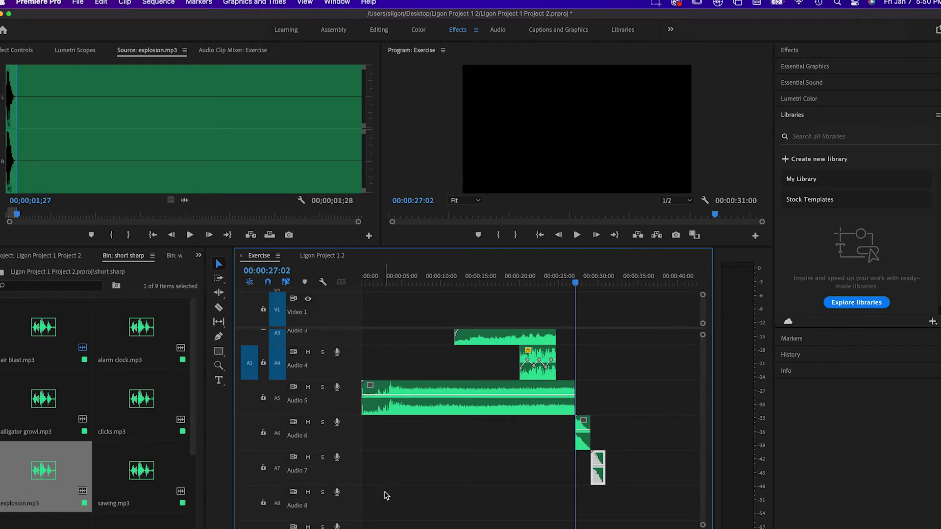
scroll(193, 442, down, 2)
Load weird noise then thump.mp3 in the Source monitor and play through it to hear its sounds
scroll(193, 442, down, 5)
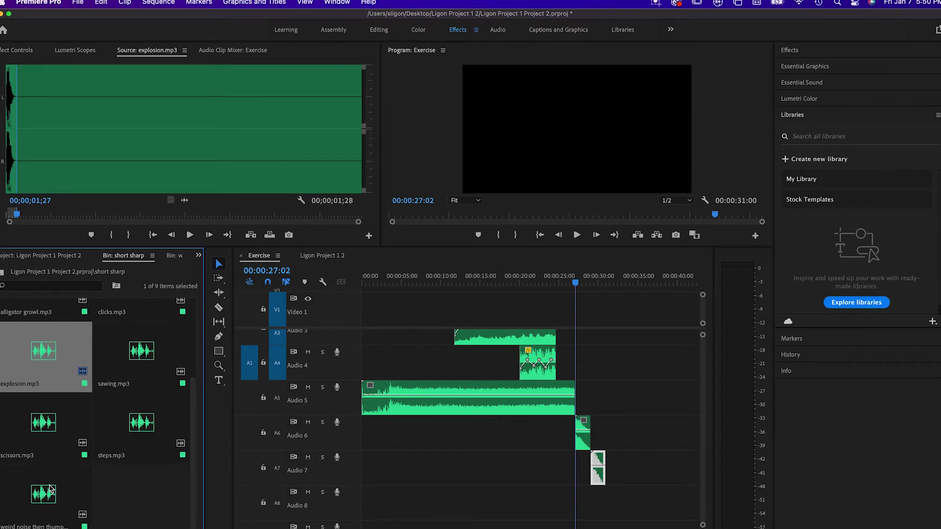
double_click(46, 498)
click(105, 175)
key(space)
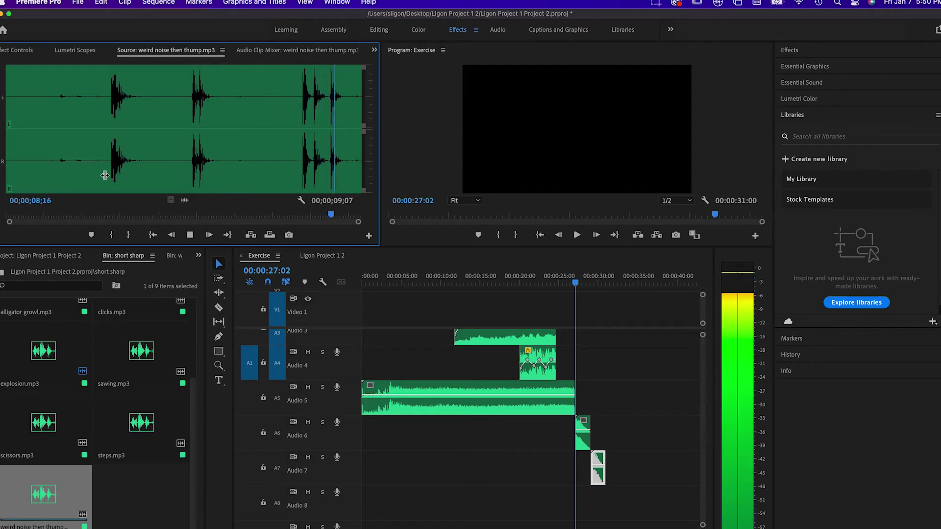
key(space)
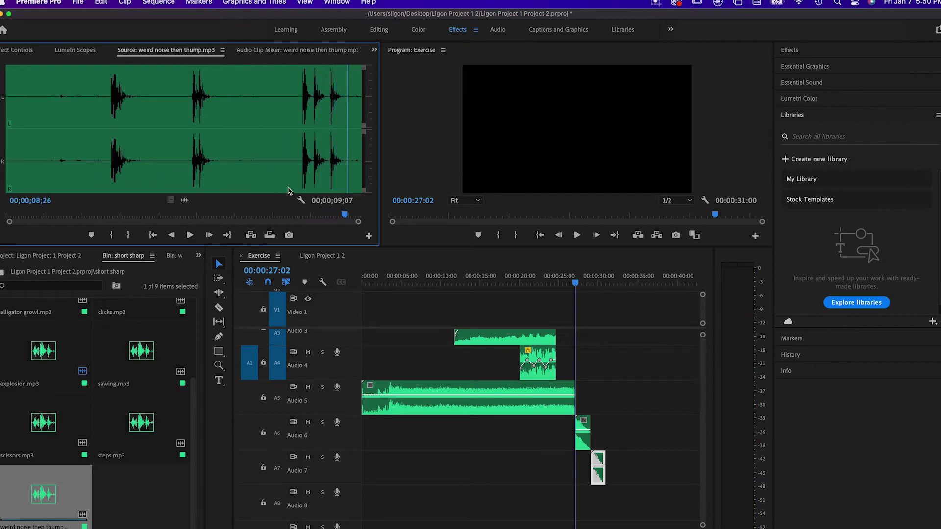
Mark 00;00;07;21 to 00;00;08;24 in weird noise then thump.mp3 and place the excerpt at the start of Audio 8
click(301, 170)
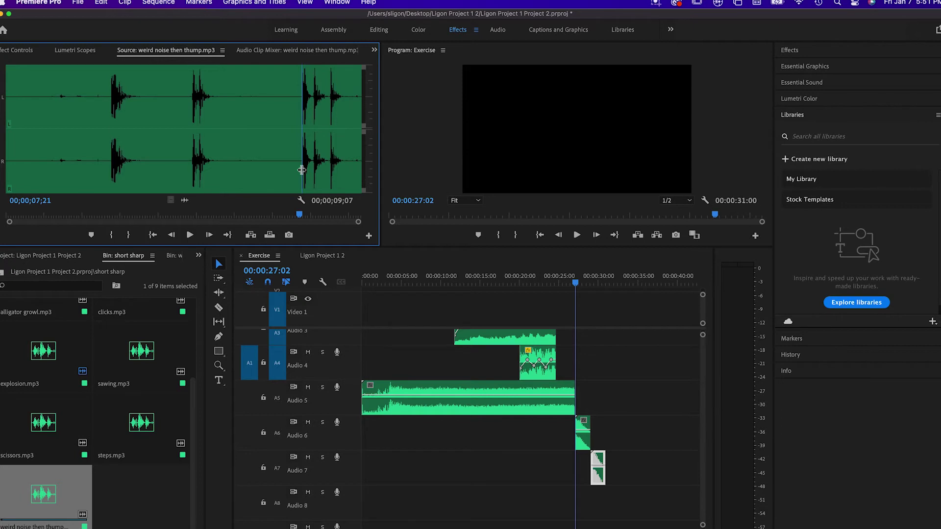
click(113, 236)
click(344, 167)
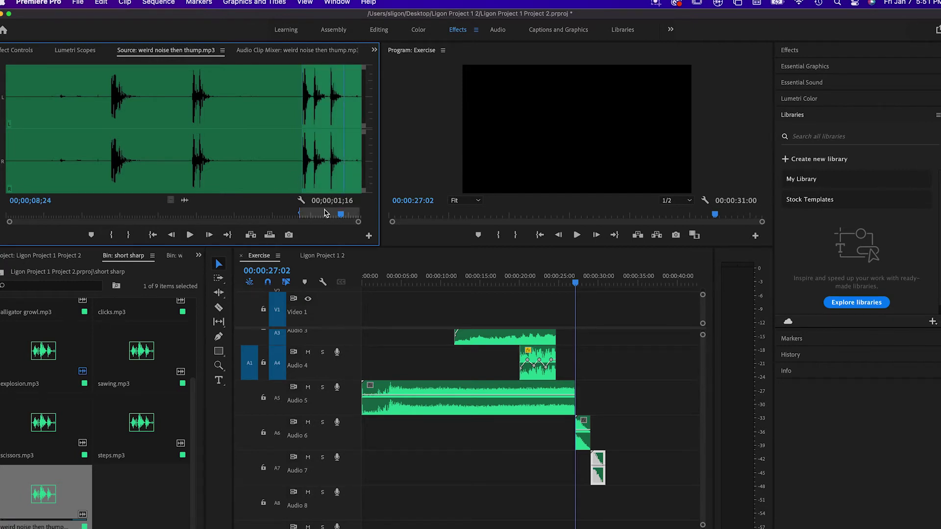
click(128, 236)
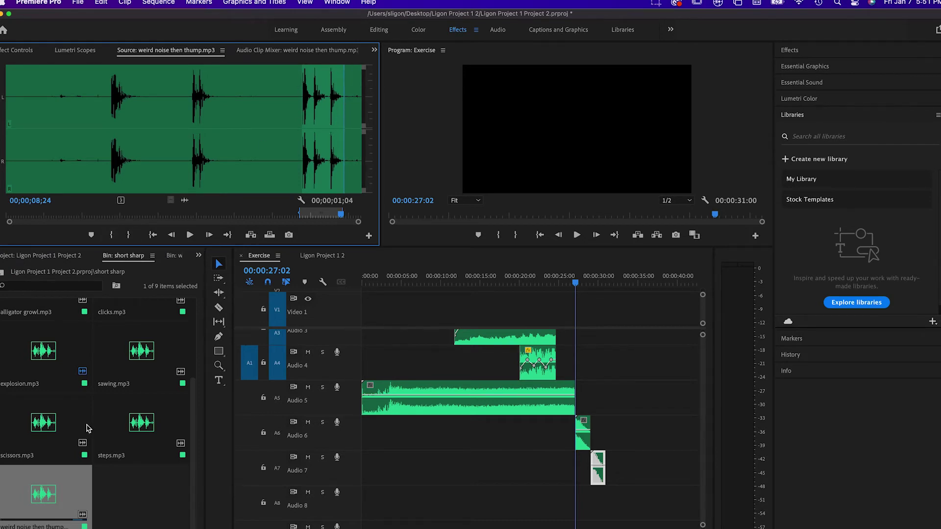
drag(35, 499, 373, 511)
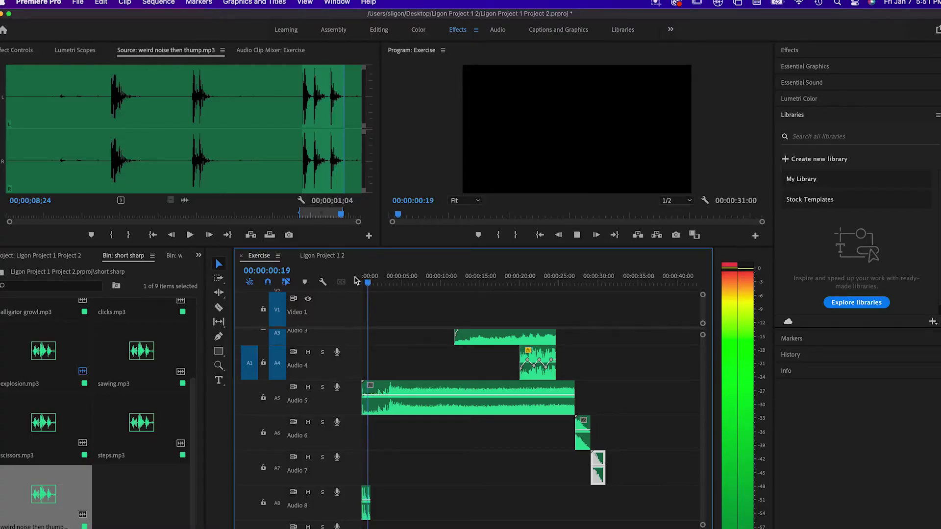
Stop playback at 00:00:02:15, place a copy of the thump clip there and repeat five more copies about 3 seconds apart along Audio 8
key(space)
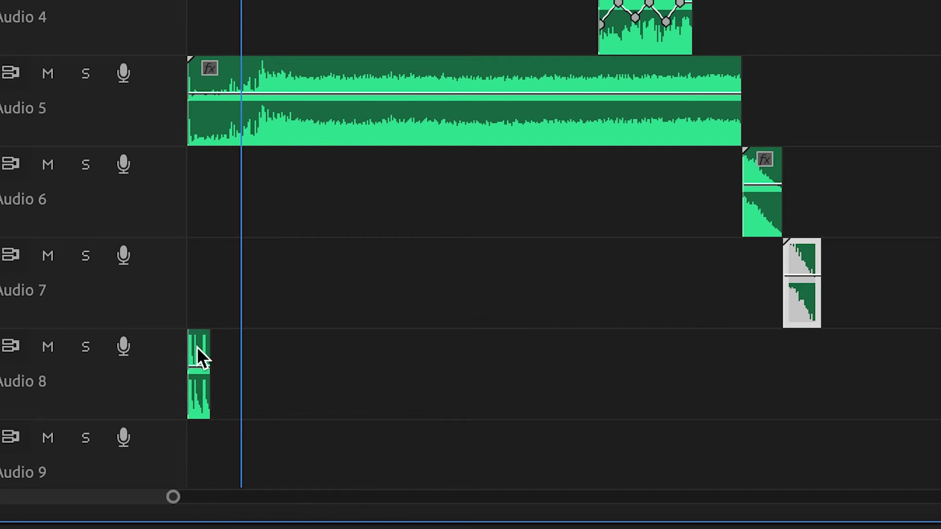
drag(197, 349, 252, 357)
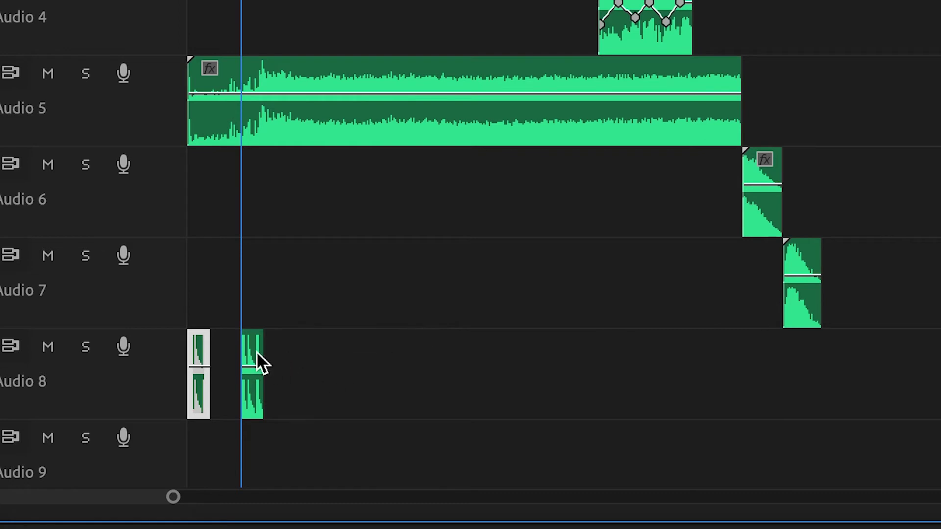
drag(251, 351, 369, 359)
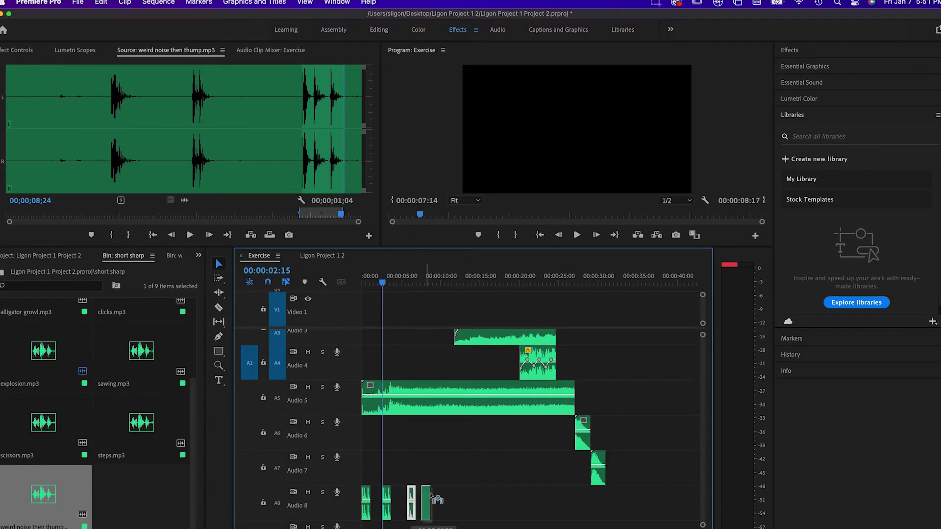
drag(431, 495, 460, 498)
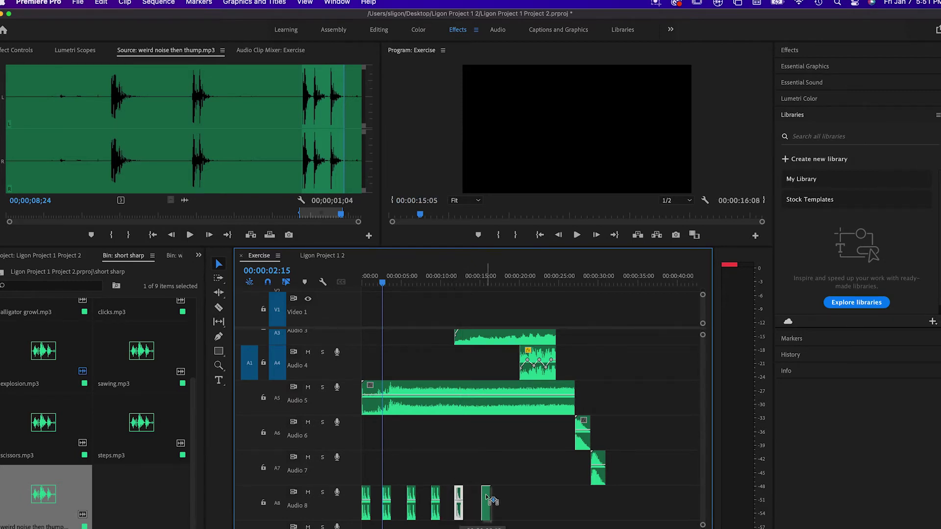
drag(488, 499, 516, 496)
Load alligator growl.mp3 from the short sharp bin in the Source monitor and mark its Out point at 00;00;02;11
scroll(180, 387, up, 2)
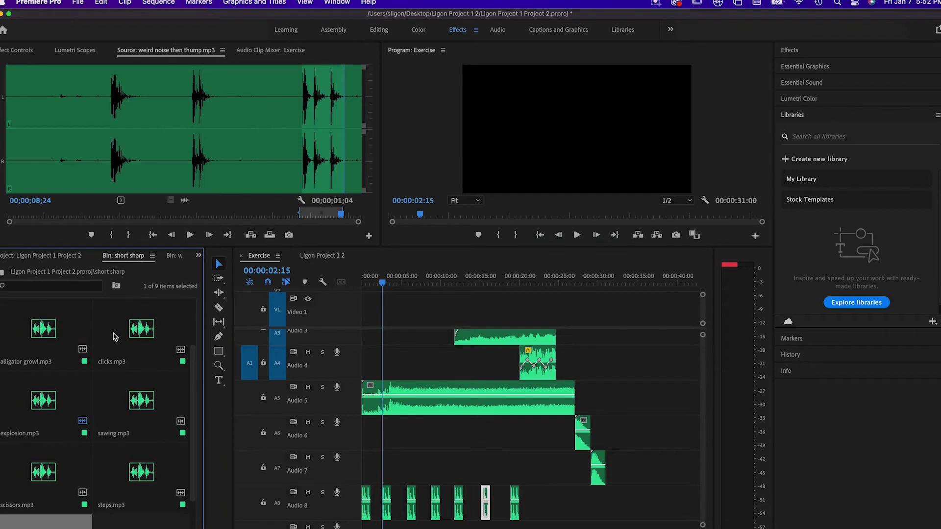
double_click(47, 332)
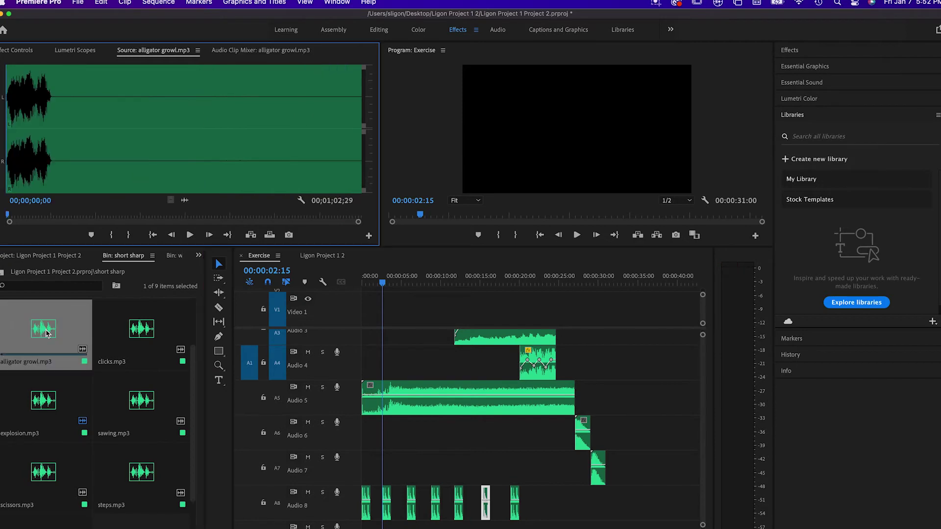
click(189, 236)
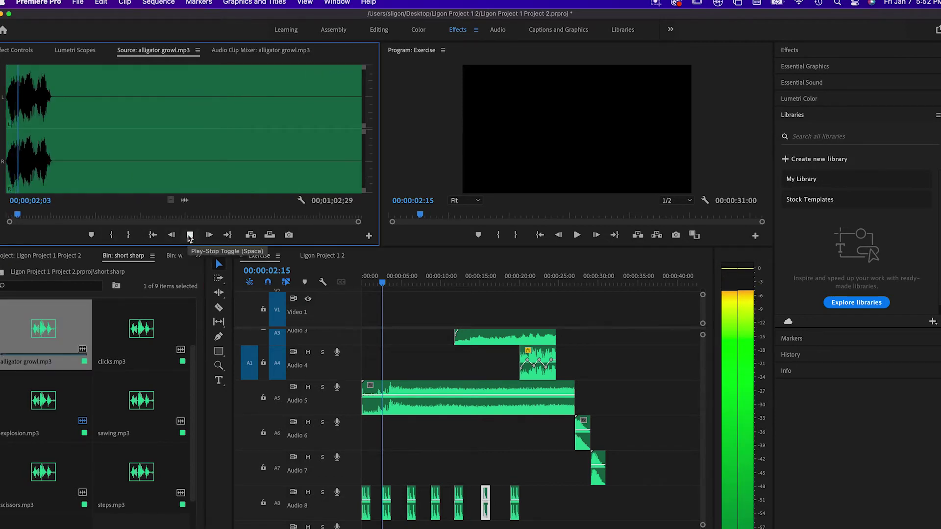
click(190, 236)
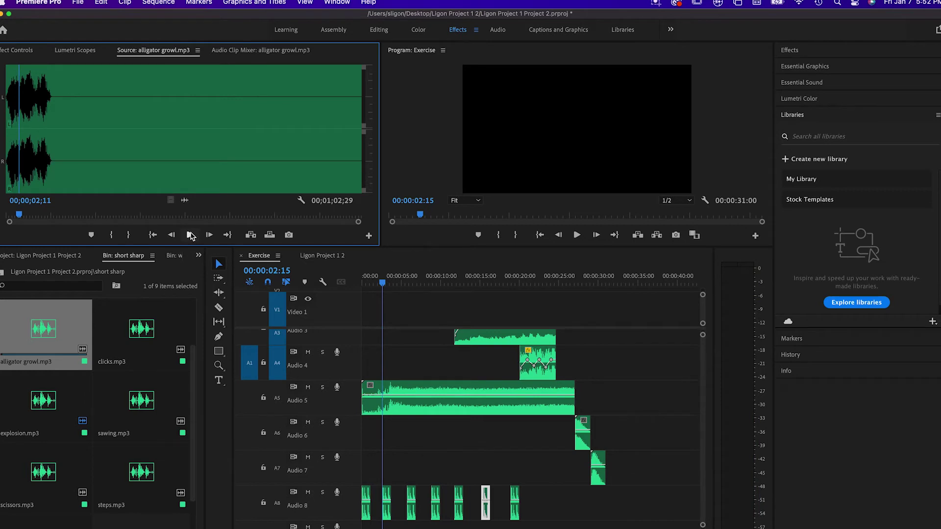
click(127, 235)
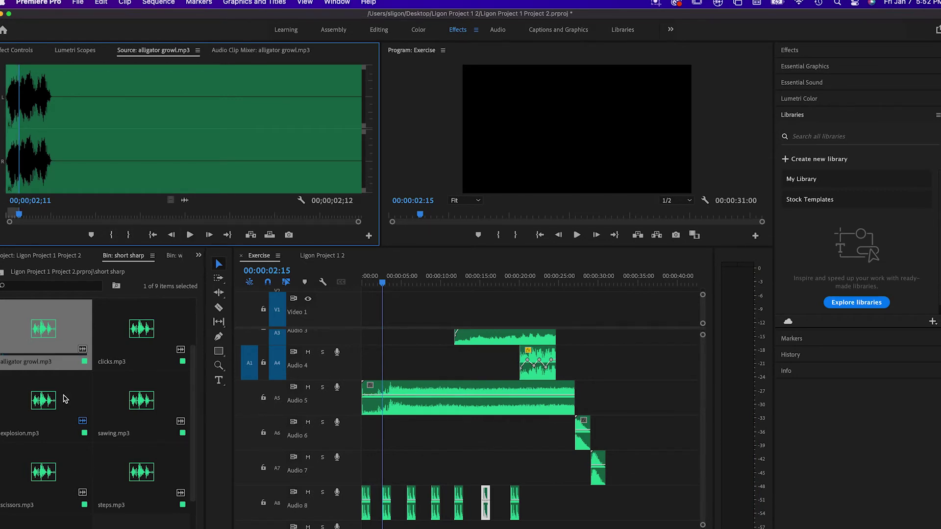
Place the shortened alligator growl clip after the last thump on Audio 8, and add two more thump copies behind it
drag(43, 331, 536, 511)
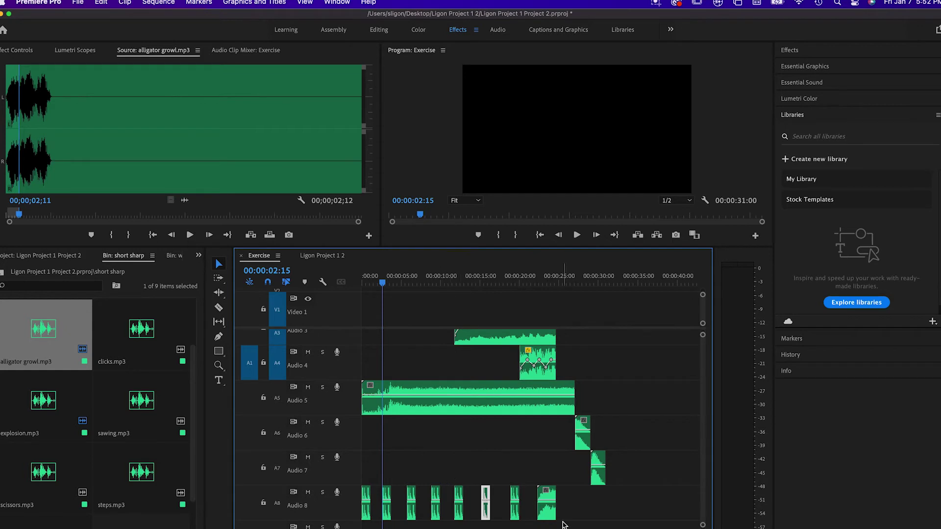
click(515, 498)
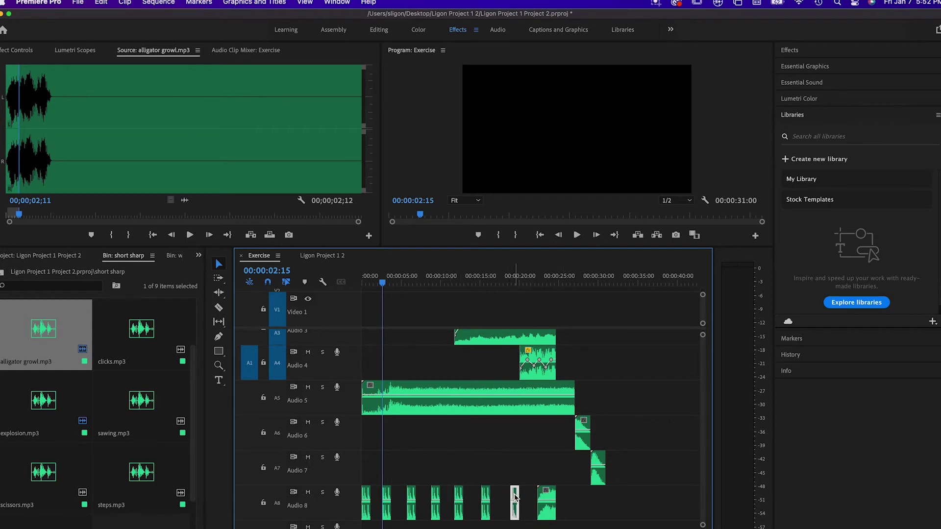
drag(515, 498, 597, 499)
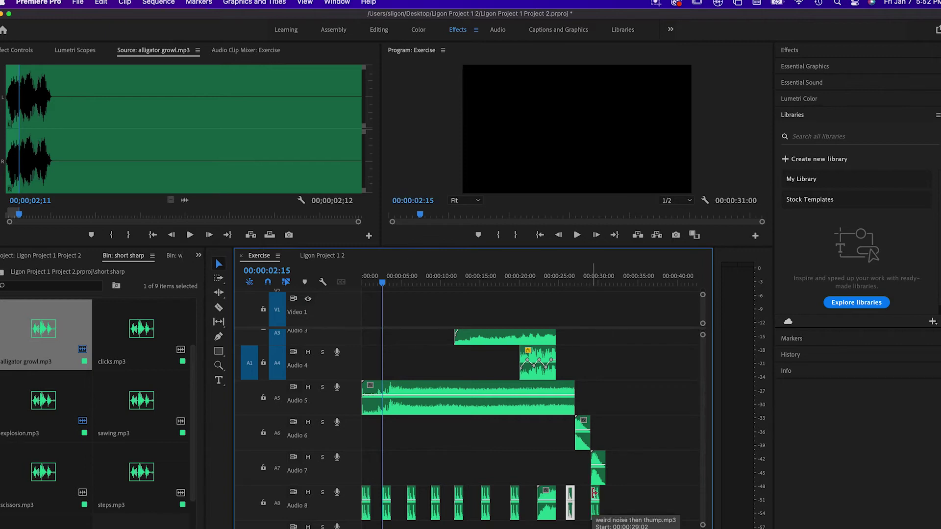
Play the Exercise sequence from the start and replay its ending from about 24 seconds, checking the audio meters for peaking
drag(385, 286, 343, 287)
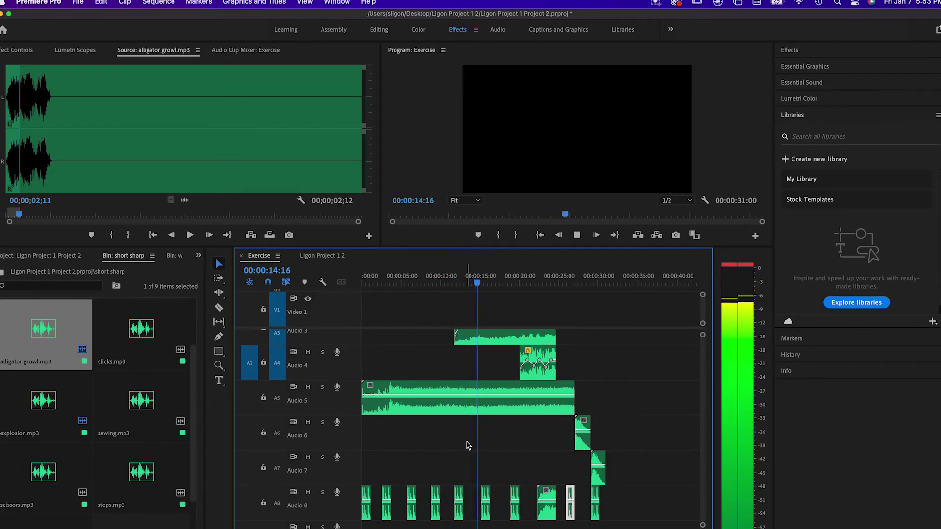
scroll(452, 443, up, 2)
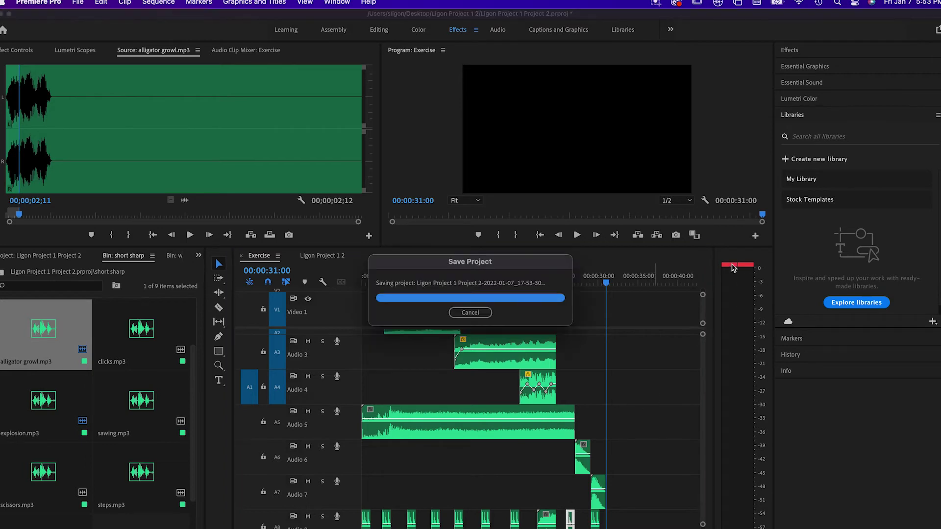
click(554, 279)
key(space)
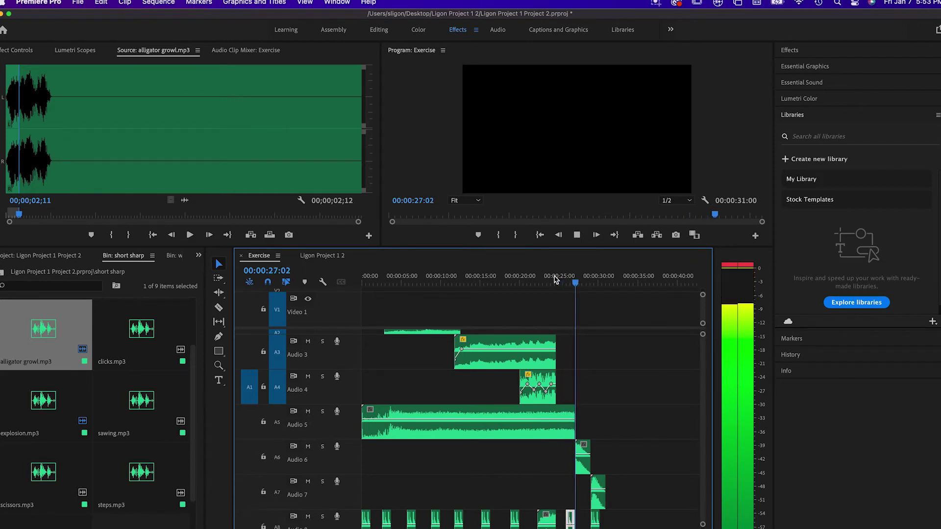
key(space)
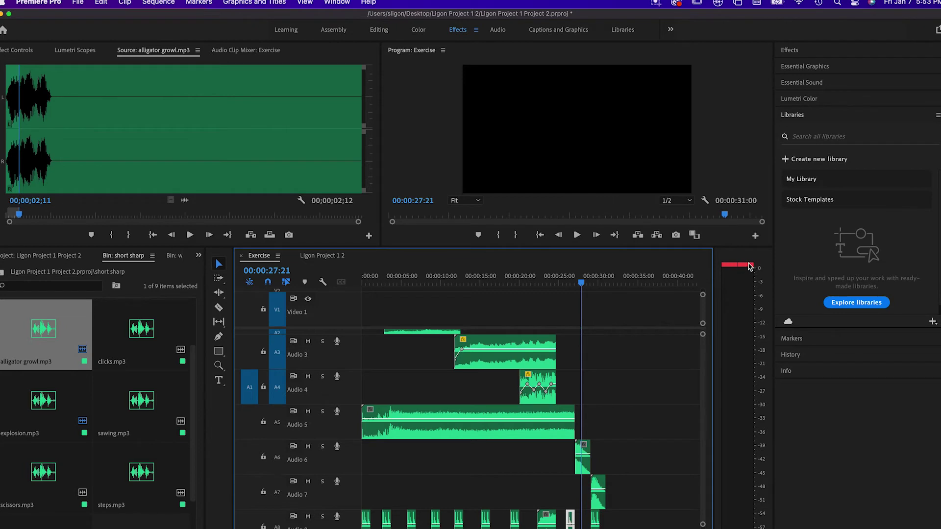
key(space)
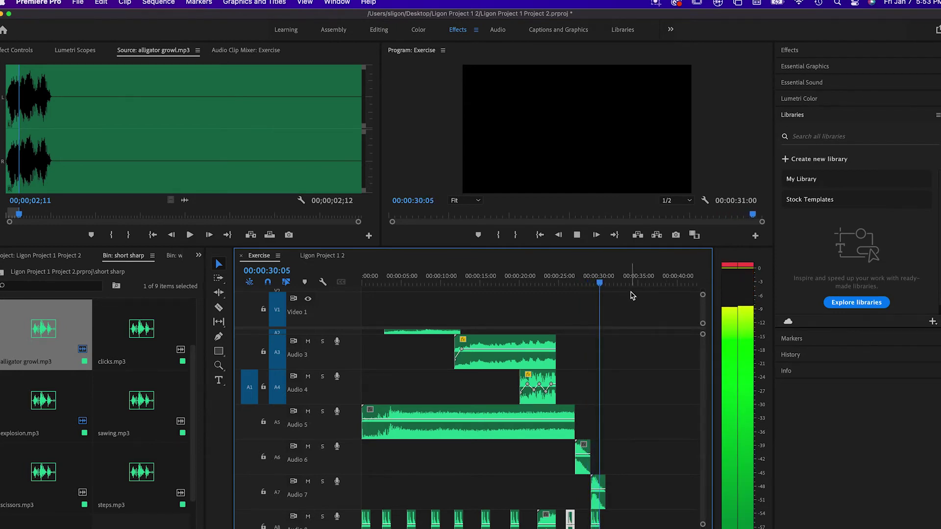
key(space)
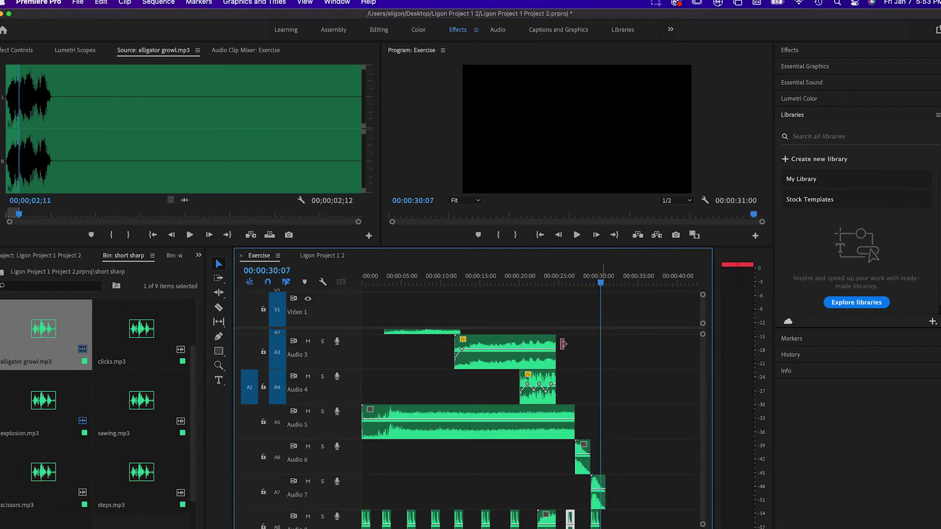
Lower the Audio 5 clip's volume to about -7.1 dB and play the sequence, stopping at 00:00:11:04
click(411, 417)
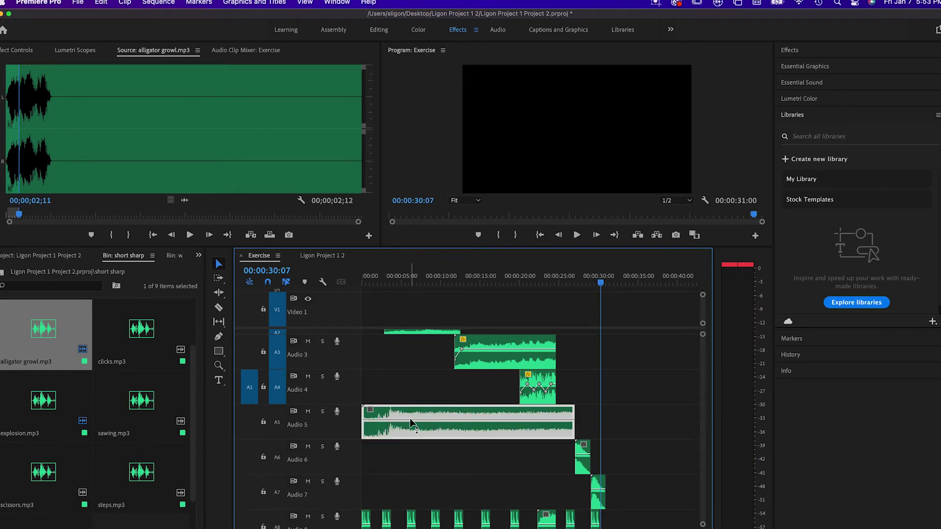
drag(410, 418, 409, 424)
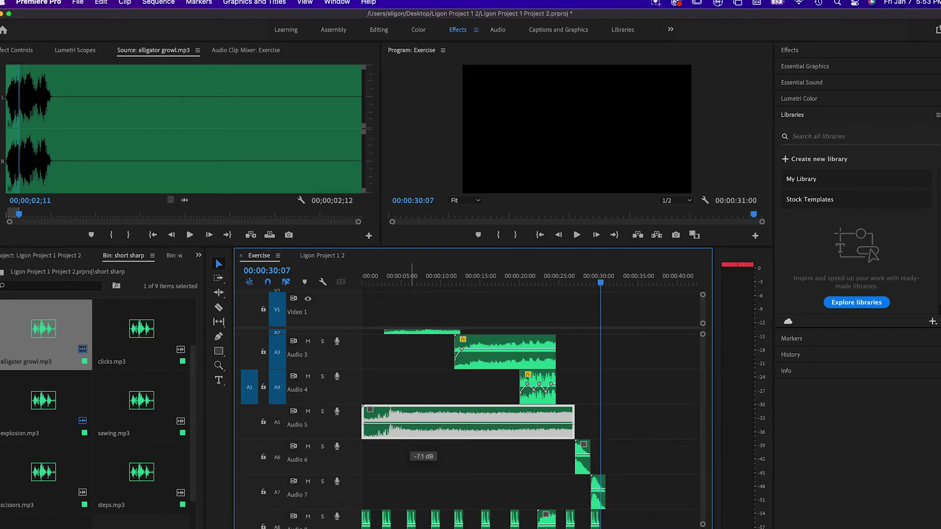
key(space)
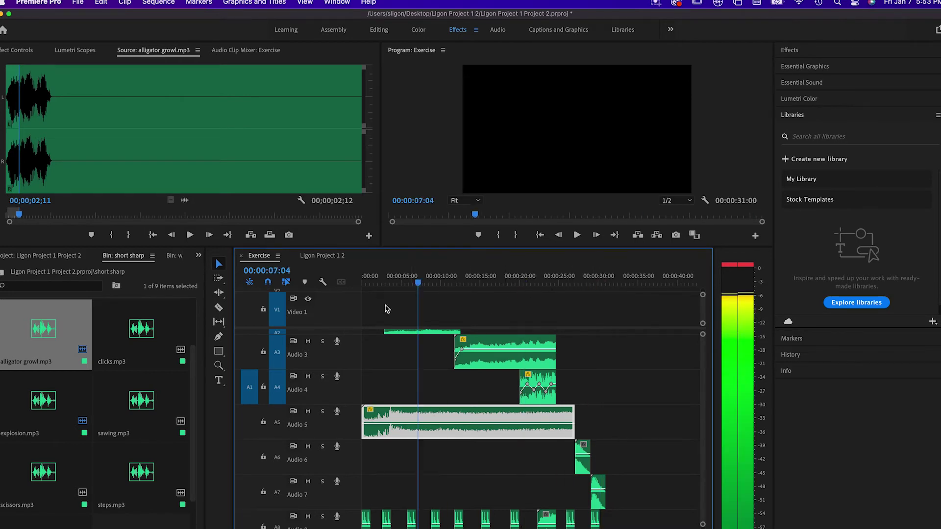
key(space)
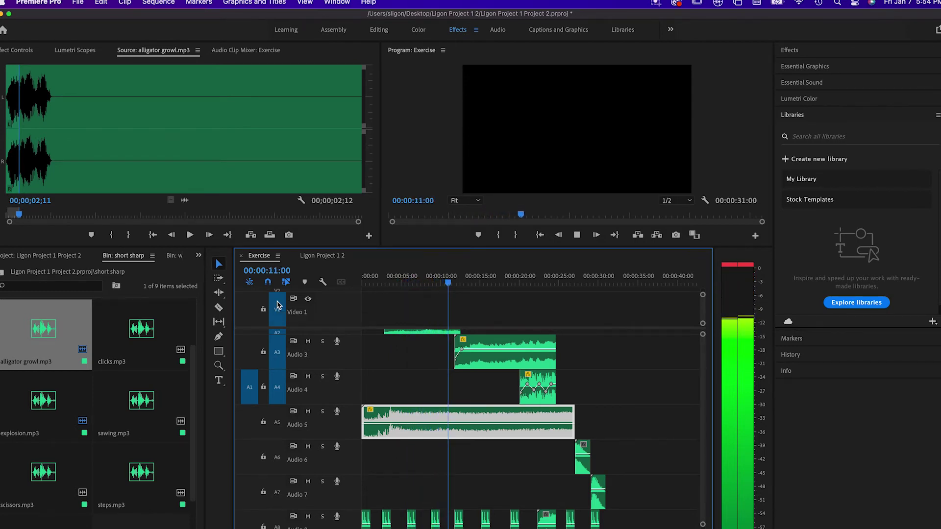
key(space)
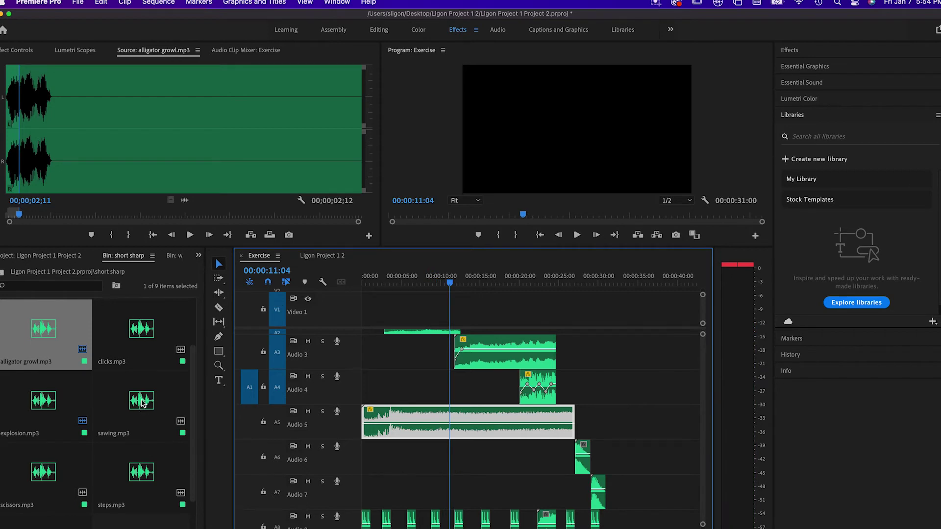
Preview sawing.mp3, mark its Out point at 00;00;03;03, and place the shortened clip on Audio 6 at 00:00:11:04
double_click(143, 403)
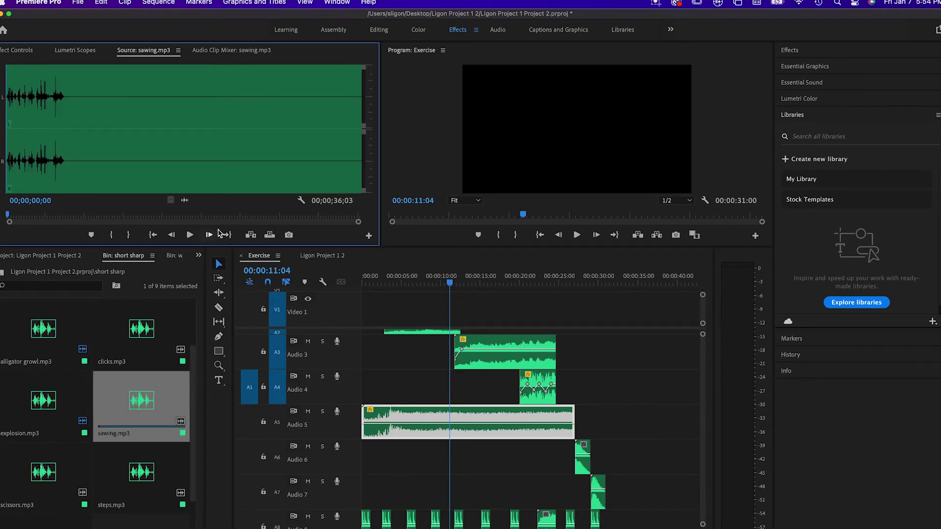
click(190, 234)
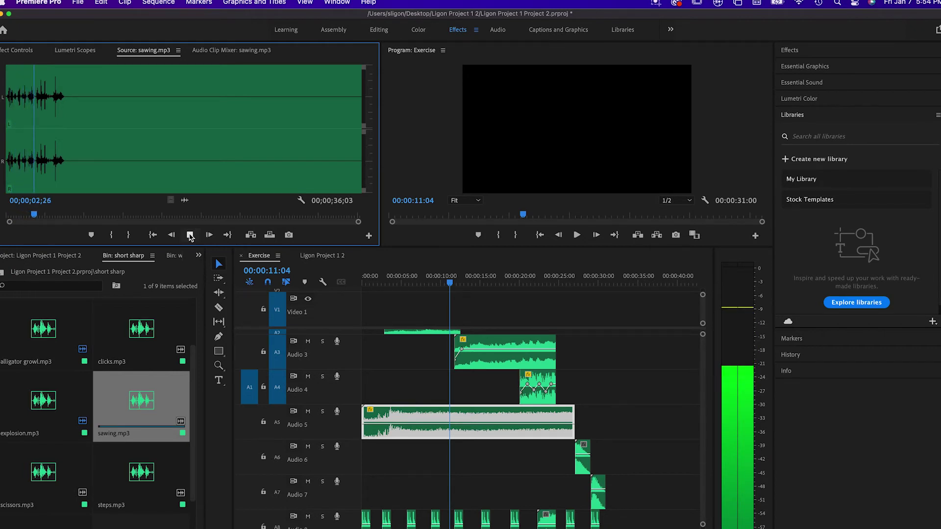
click(191, 235)
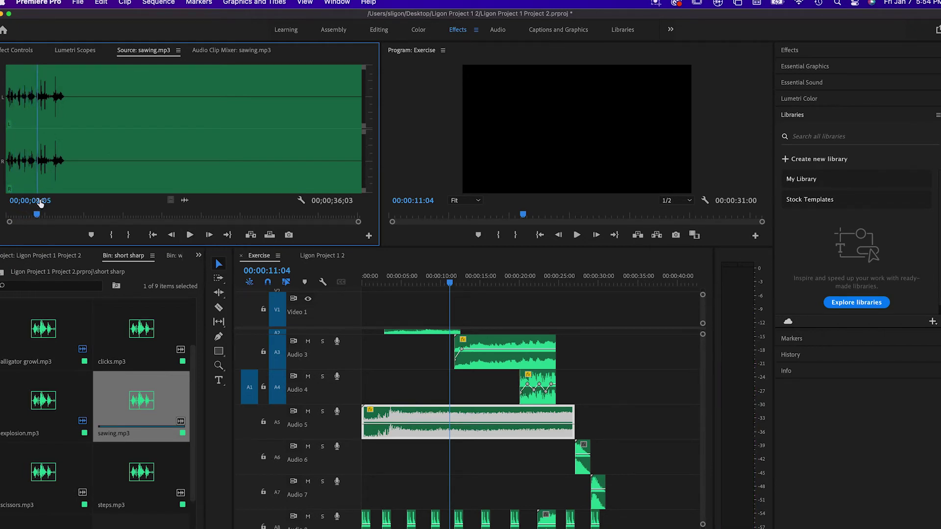
drag(39, 217, 36, 216)
click(128, 235)
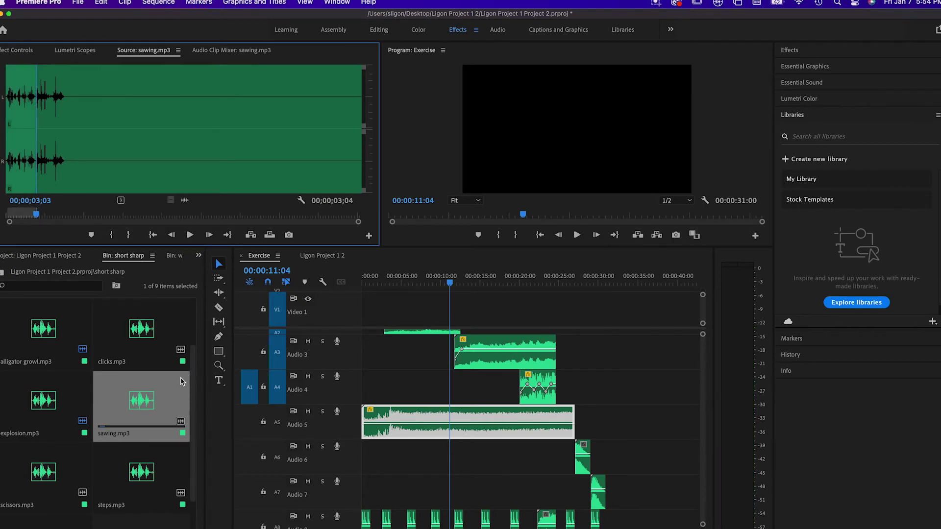
drag(136, 398, 452, 457)
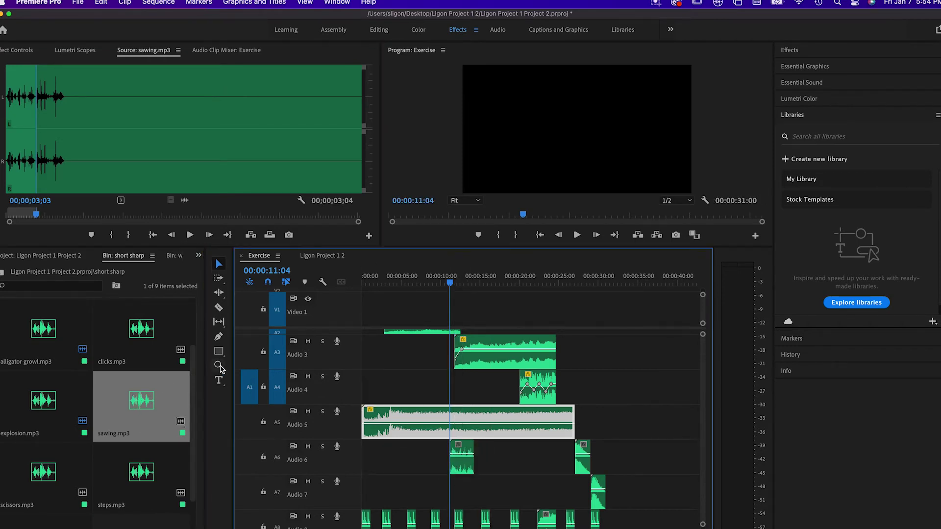
Cut the Audio 5 clip at both ends of the sawing clip with the Razor tool and delete the section between the cuts
click(219, 308)
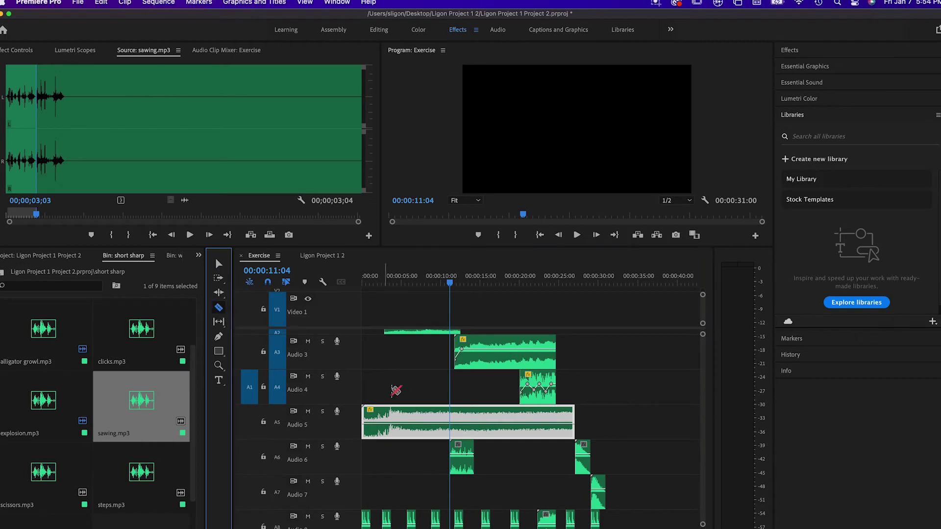
click(450, 425)
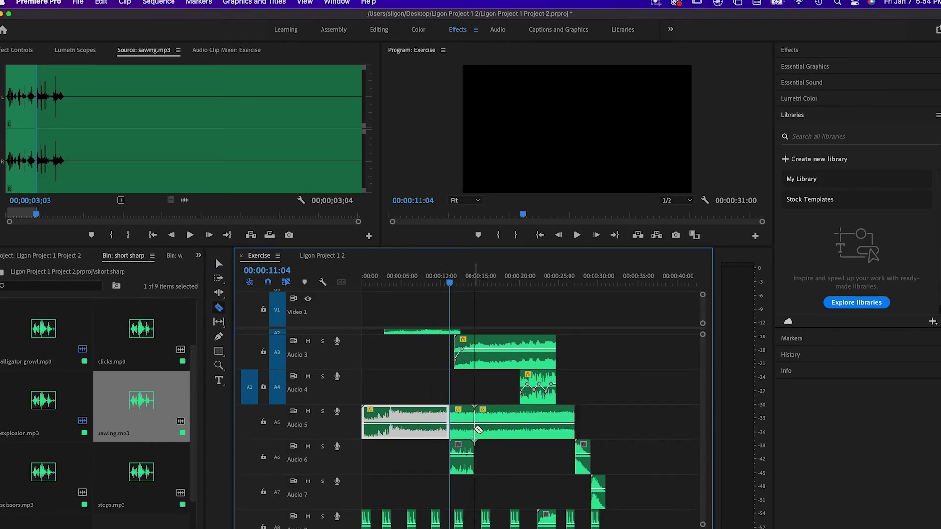
click(219, 265)
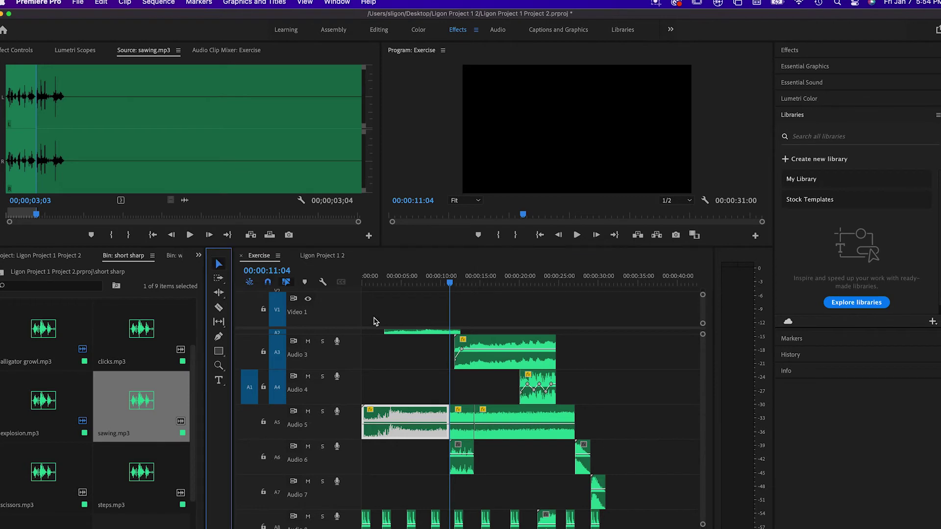
click(460, 417)
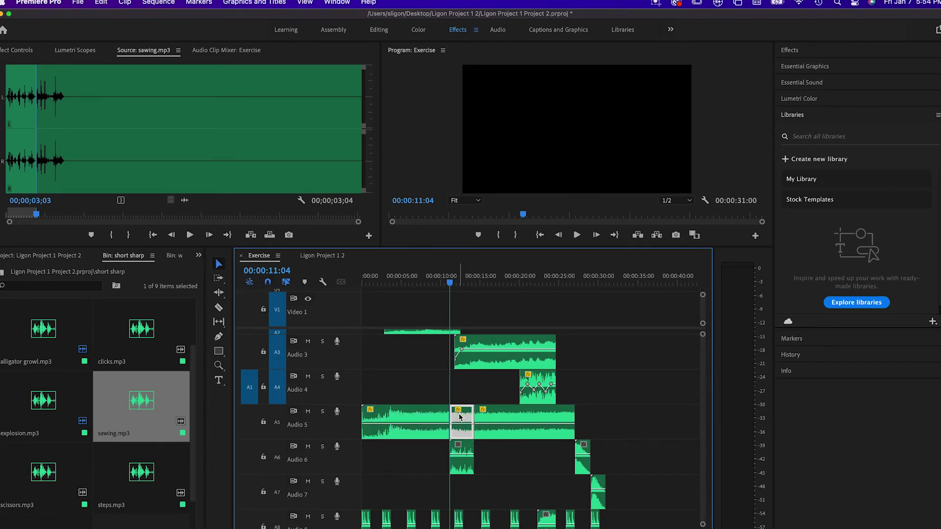
key(Delete)
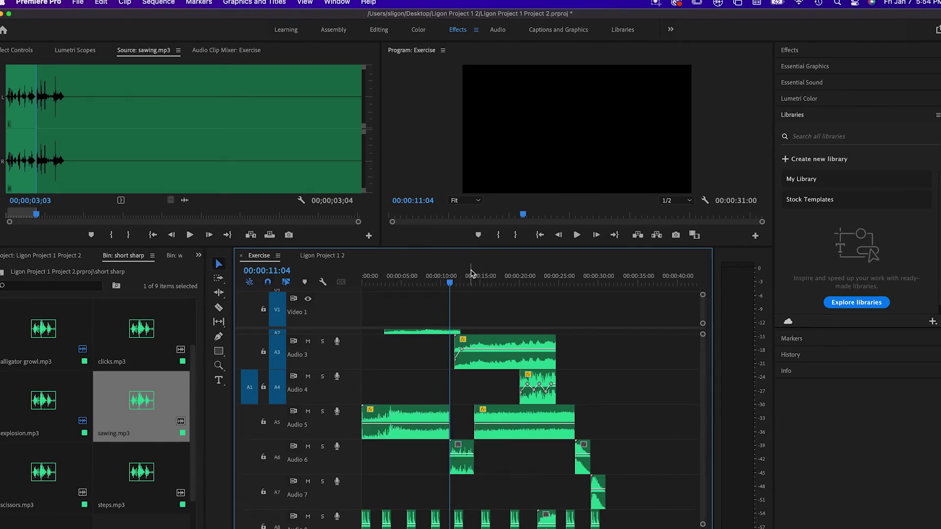
Play the Exercise sequence through from the start, slightly lower the Audio 3 clip's volume, and return the playhead to 00:00:00:00
drag(452, 283, 353, 290)
key(space)
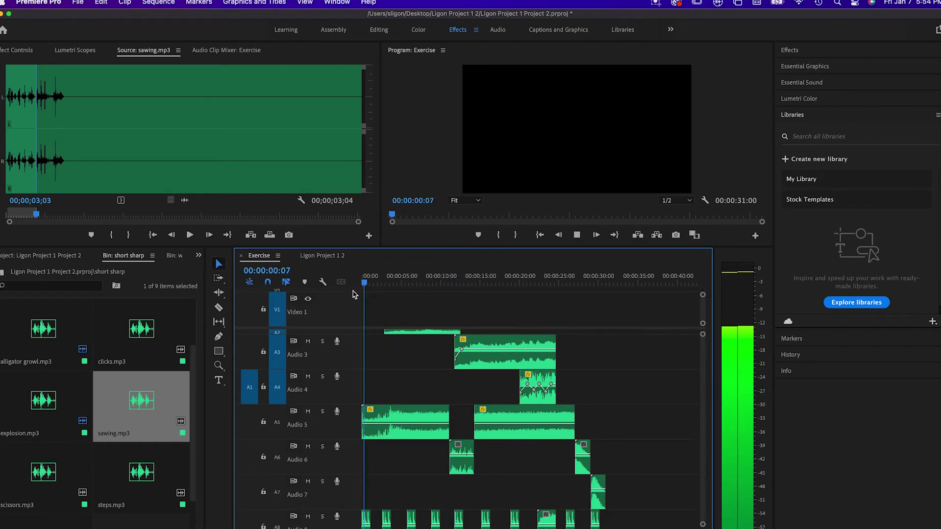
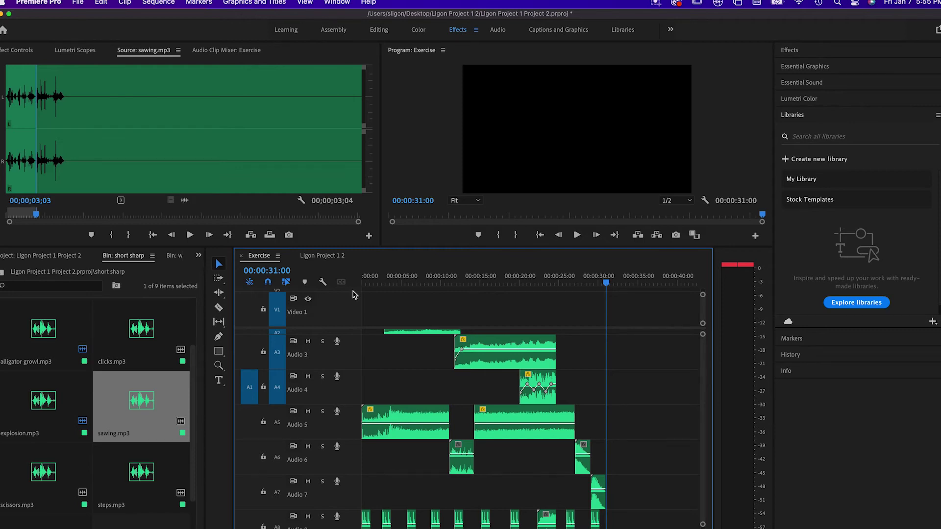
drag(608, 283, 482, 280)
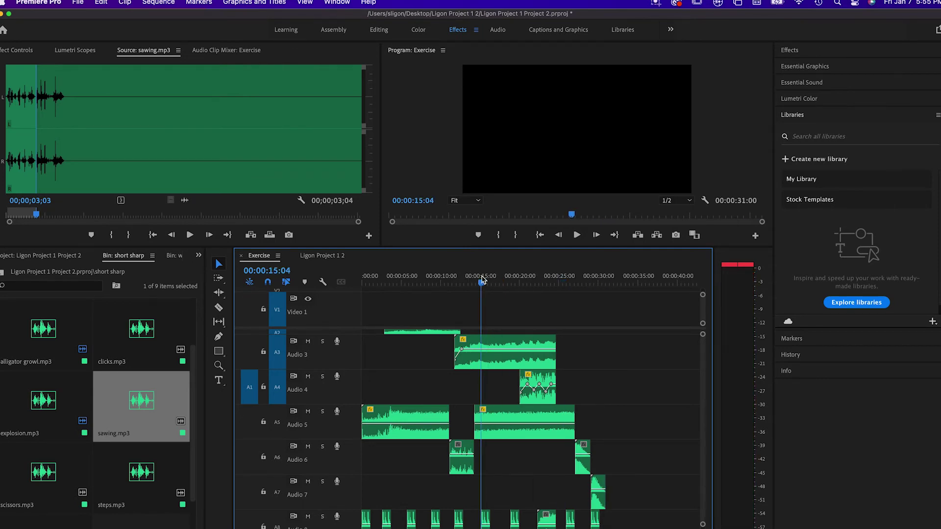
drag(505, 348, 505, 353)
drag(481, 283, 365, 284)
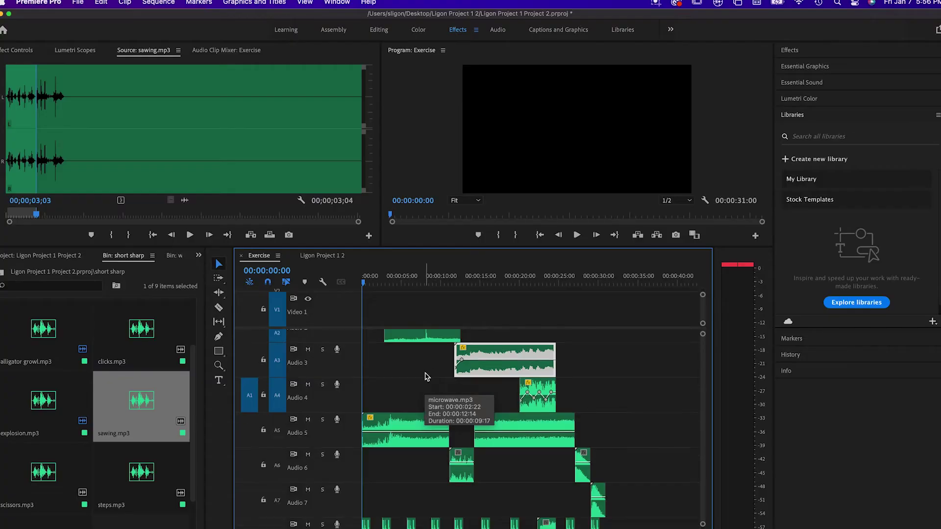
Lock the Audio 3 track against editing and unlock it again
scroll(426, 376, down, 1)
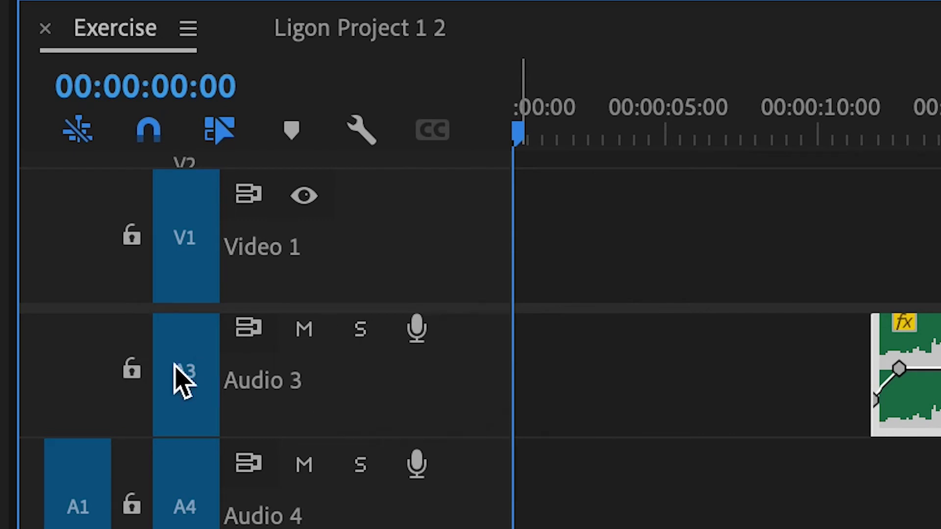
click(130, 377)
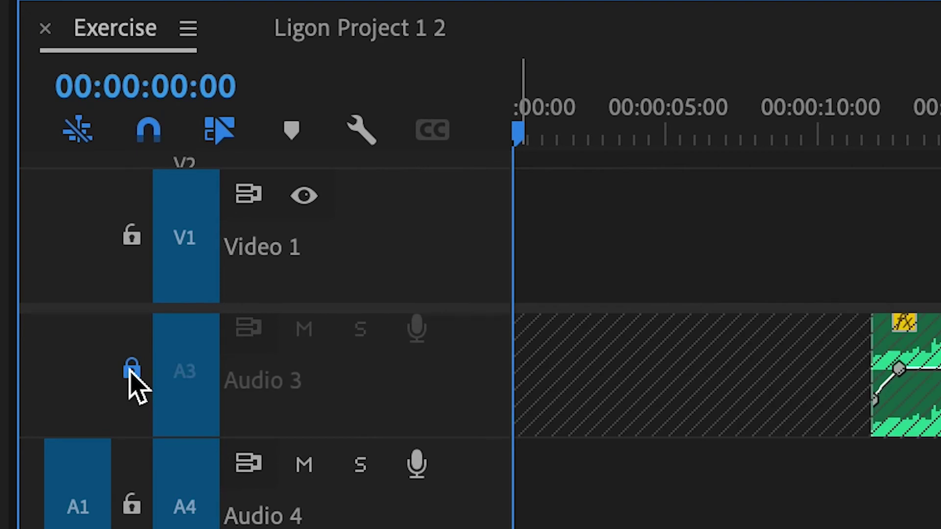
click(130, 377)
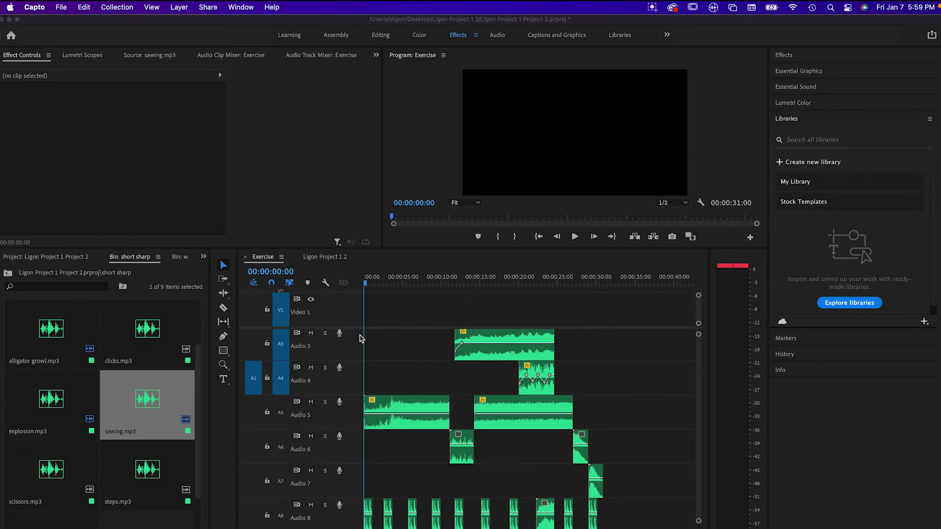
Open the Audio Track Mixer for the Exercise sequence
click(250, 163)
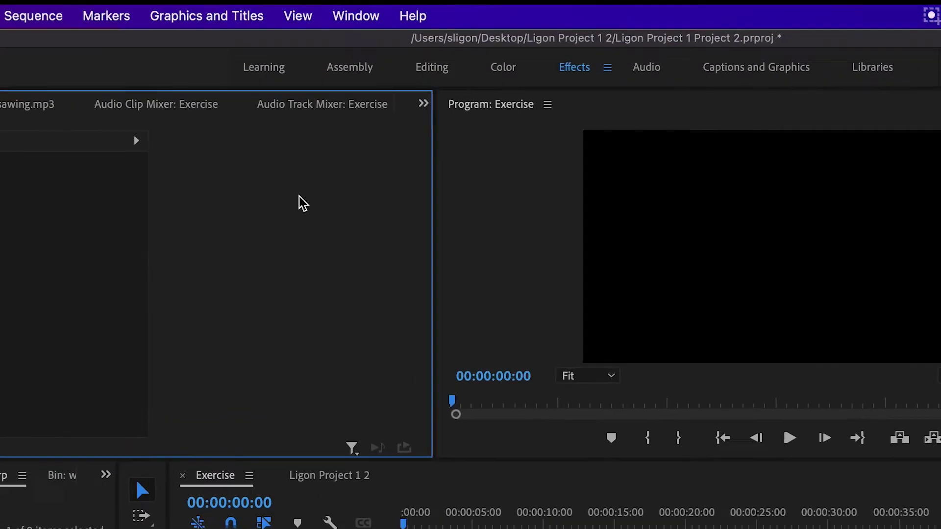
click(361, 16)
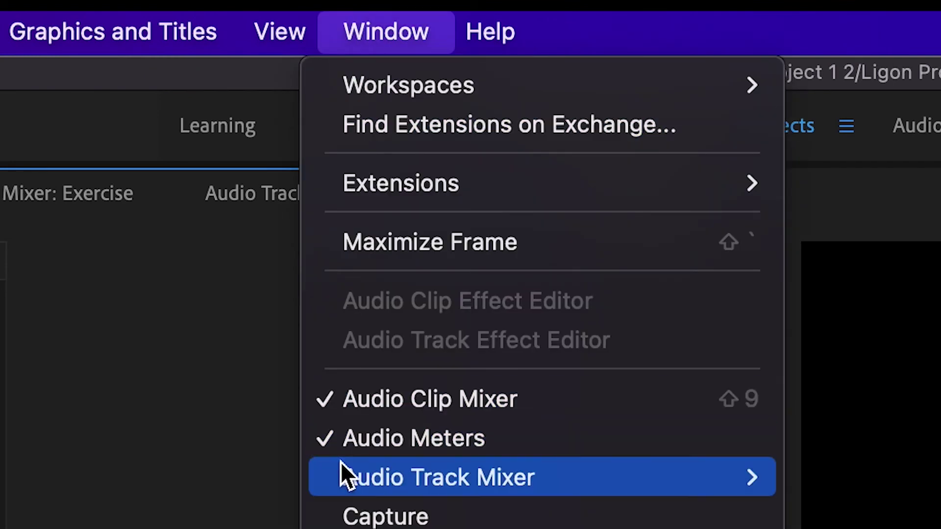
mouse_move(349, 466)
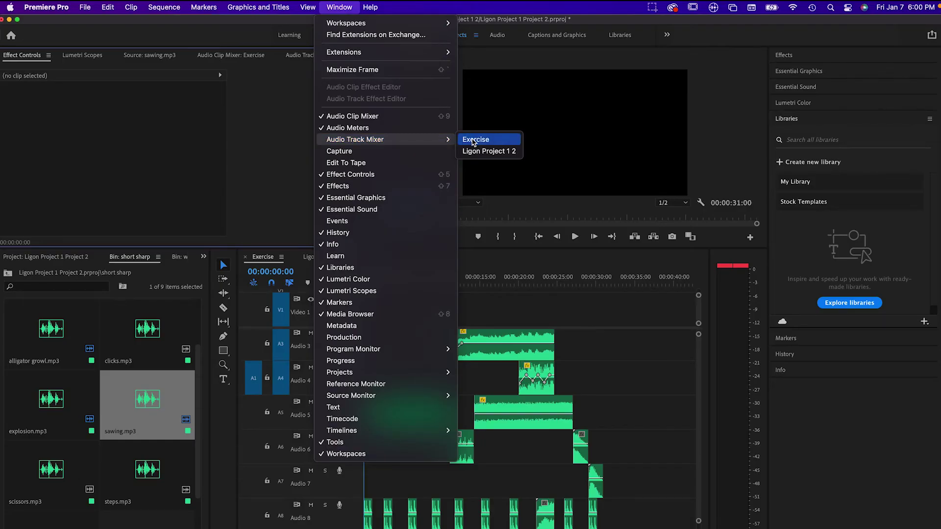
click(474, 140)
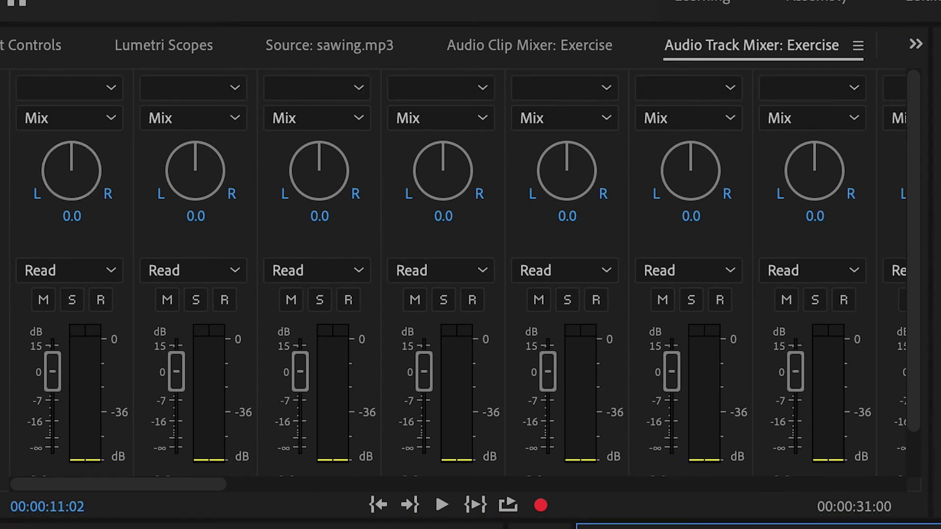
Play from 00:00:11:02 while muting Audio 3 in the track mixer, swap the mute for solo, and stop at 00:00:17:10
key(space)
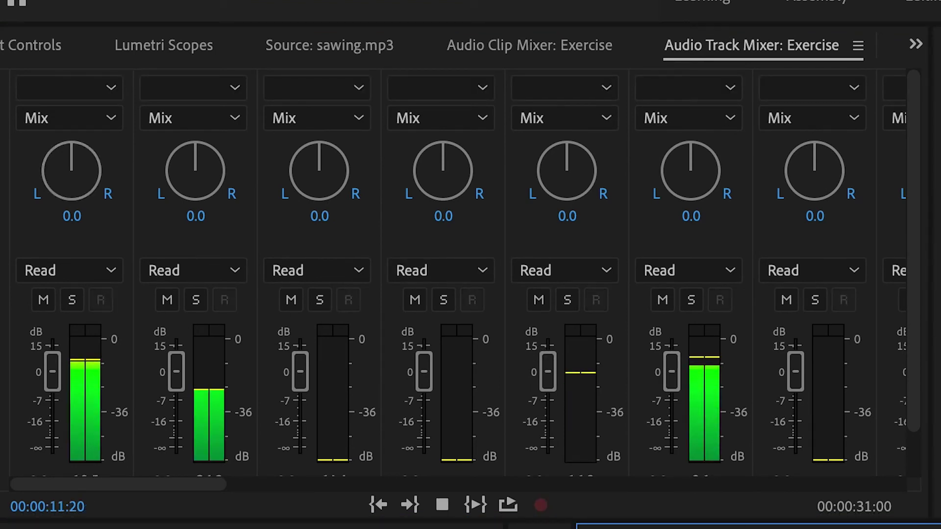
click(291, 300)
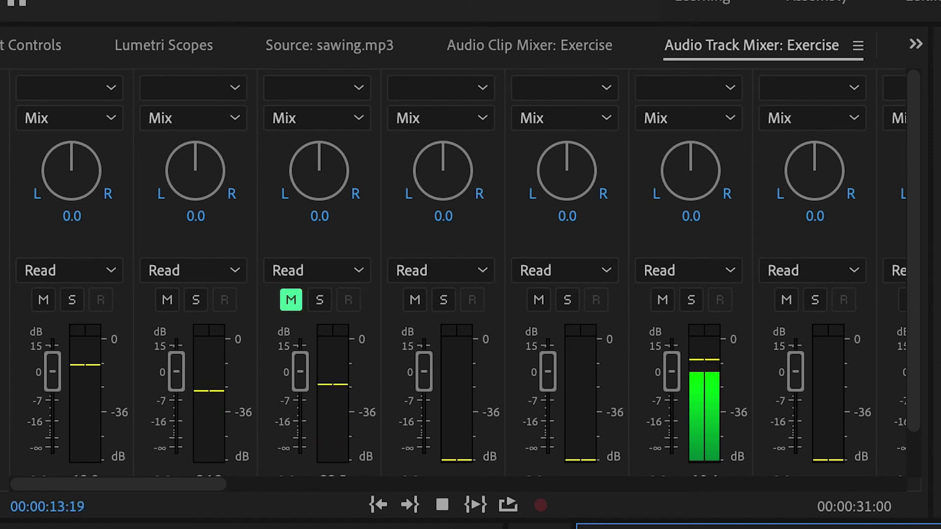
click(320, 300)
click(291, 300)
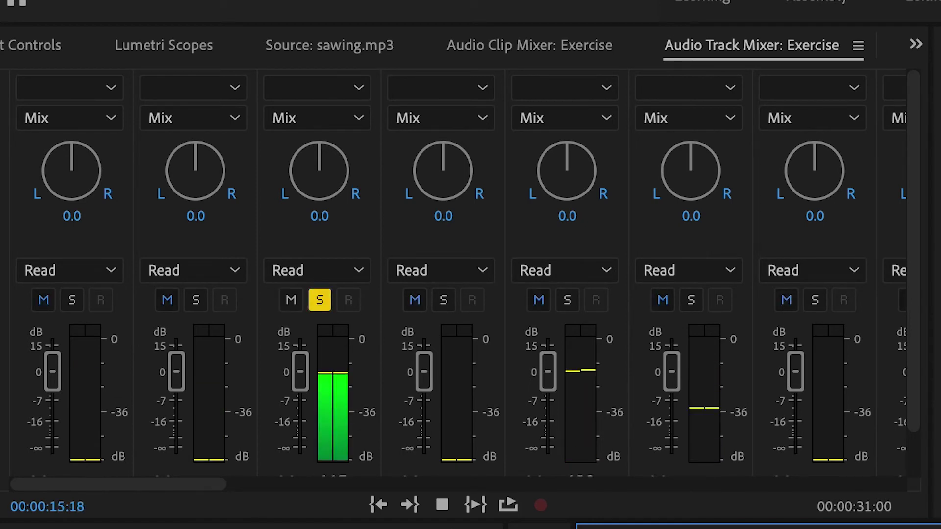
key(space)
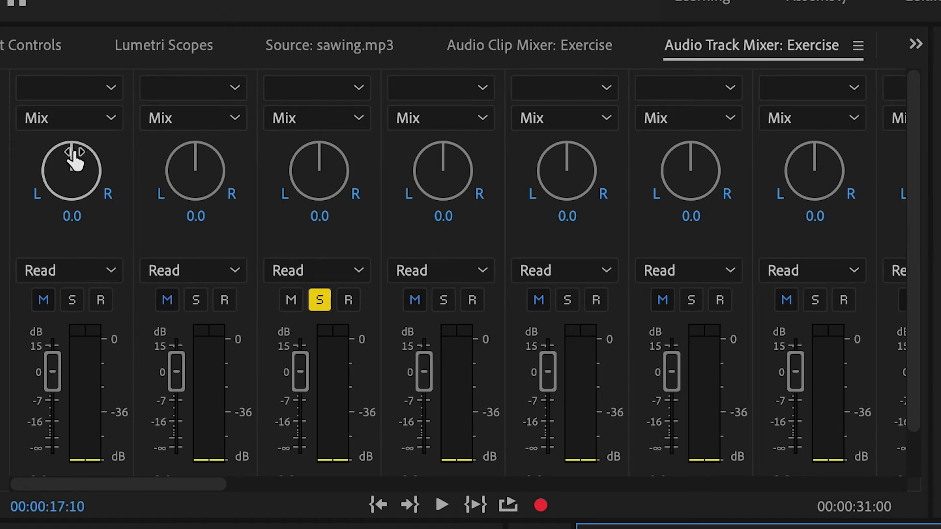
Pan Audio 1 fully left to -100.0 and Audio 3 right to 94.1 in the track mixer
drag(71, 150, 2, 298)
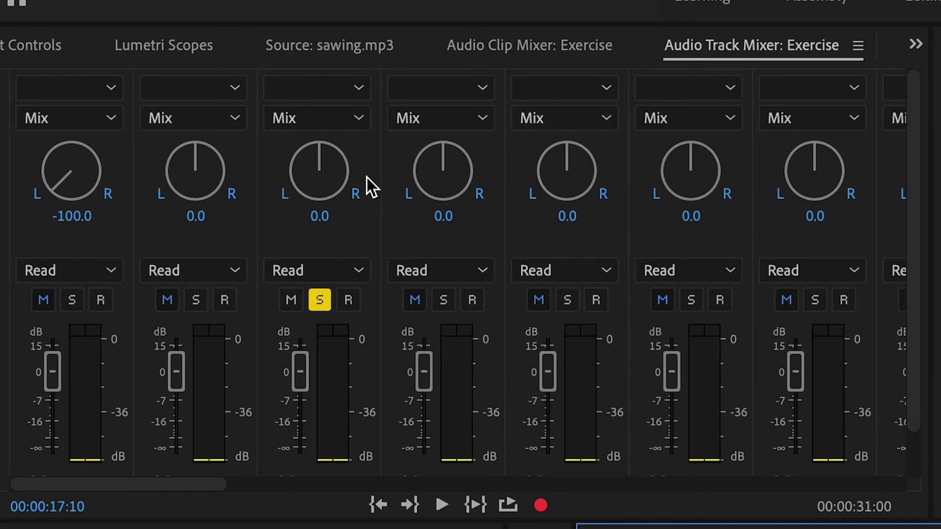
drag(322, 154, 583, 269)
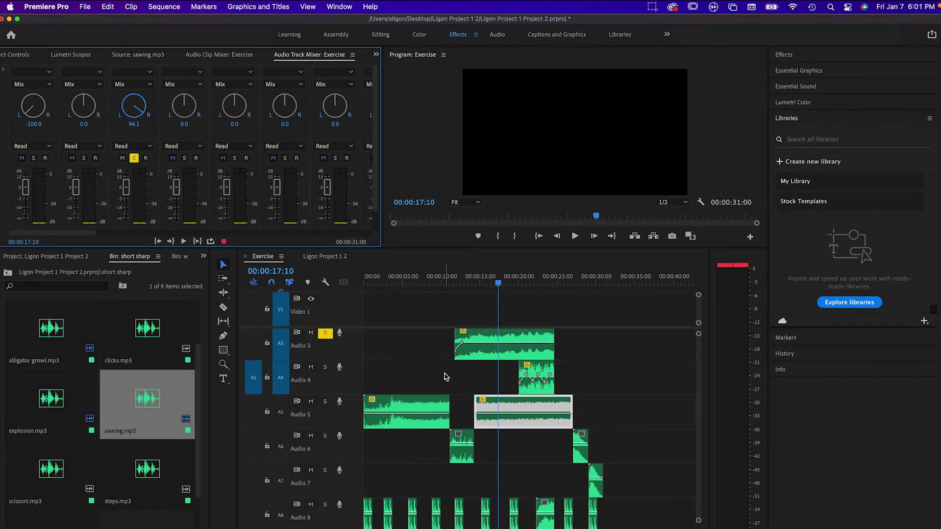
Move the first Audio 5 clip up to the start of Audio 4 and switch the solo from Audio 3 to Audio 6
click(419, 409)
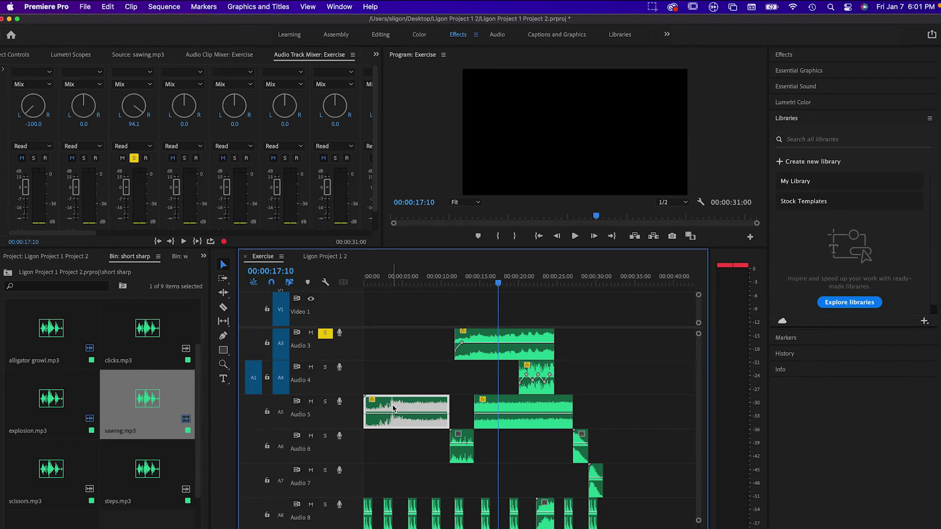
drag(395, 408, 392, 388)
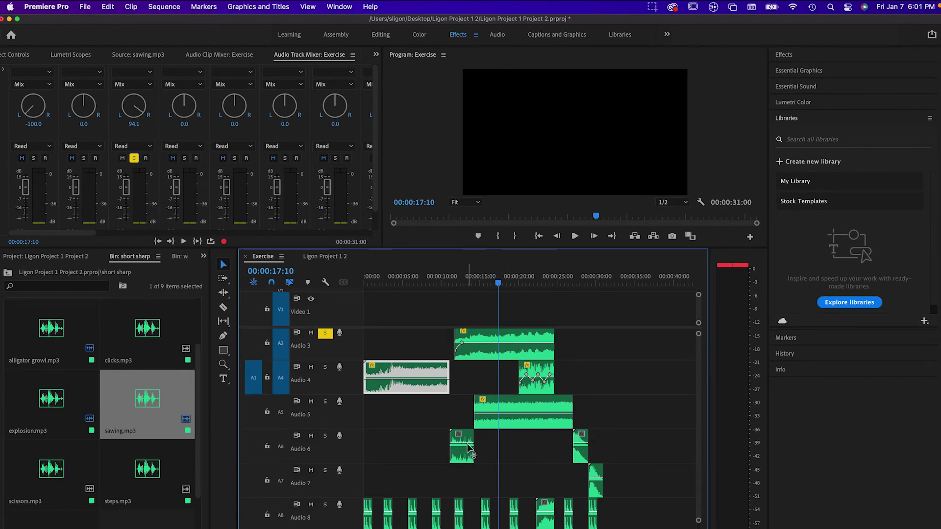
click(325, 333)
click(325, 436)
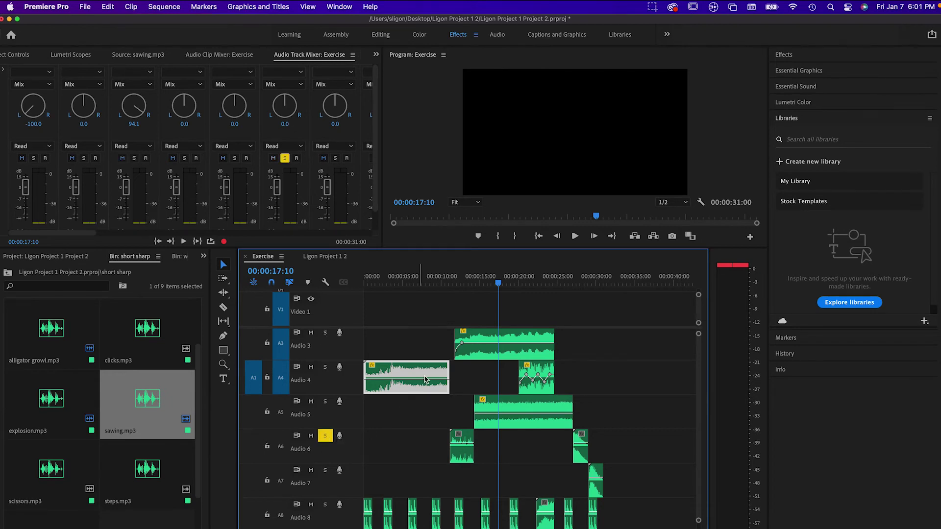
Play the soloed Audio 6 from about 00:00:12:00 and stop at 00:00:14:14
click(458, 276)
key(space)
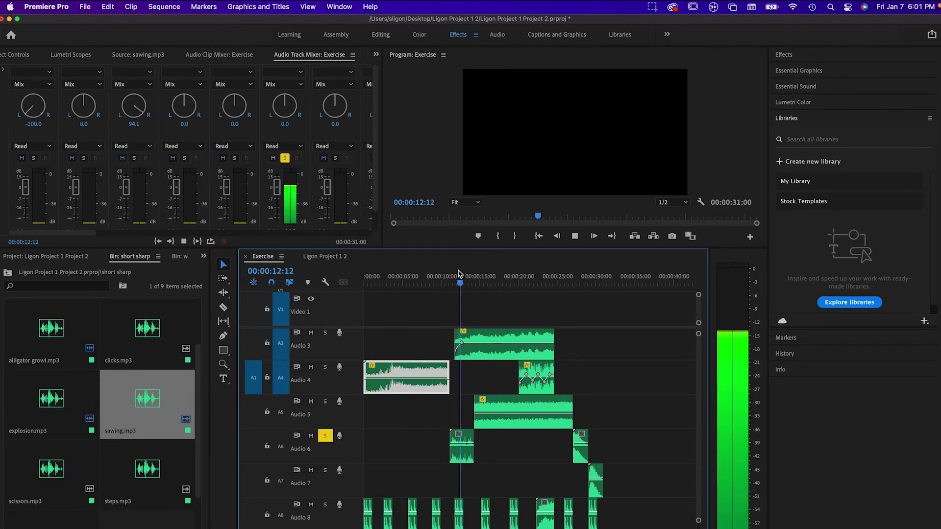
key(space)
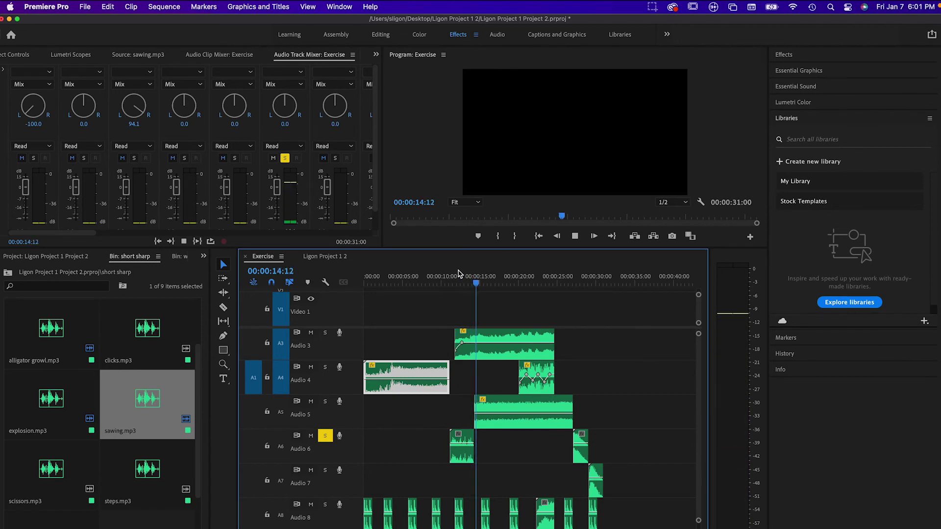
scroll(529, 409, down, 1)
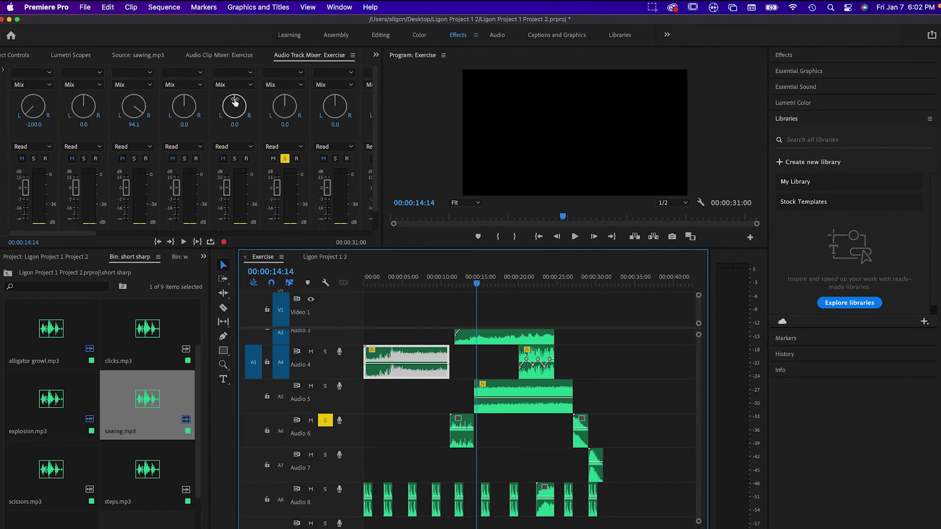
Pan Audio 5 to -32.2 and Audio 6 to 21.8 in the track mixer, turning off the Audio 6 solo
drag(235, 102, 223, 104)
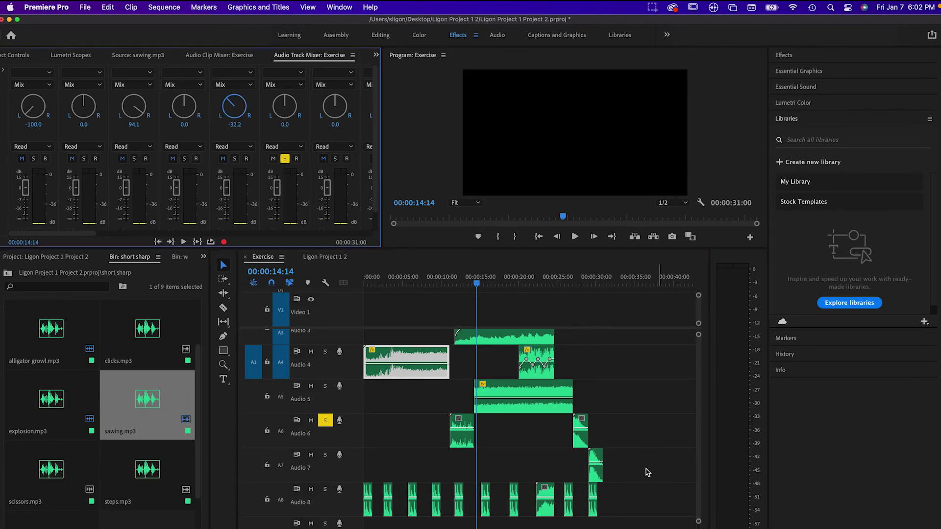
click(326, 420)
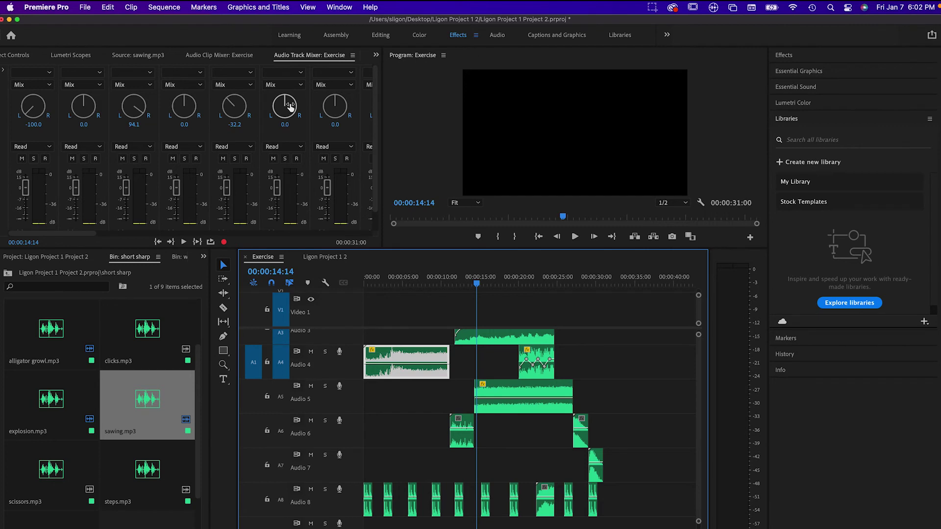
drag(290, 105, 300, 105)
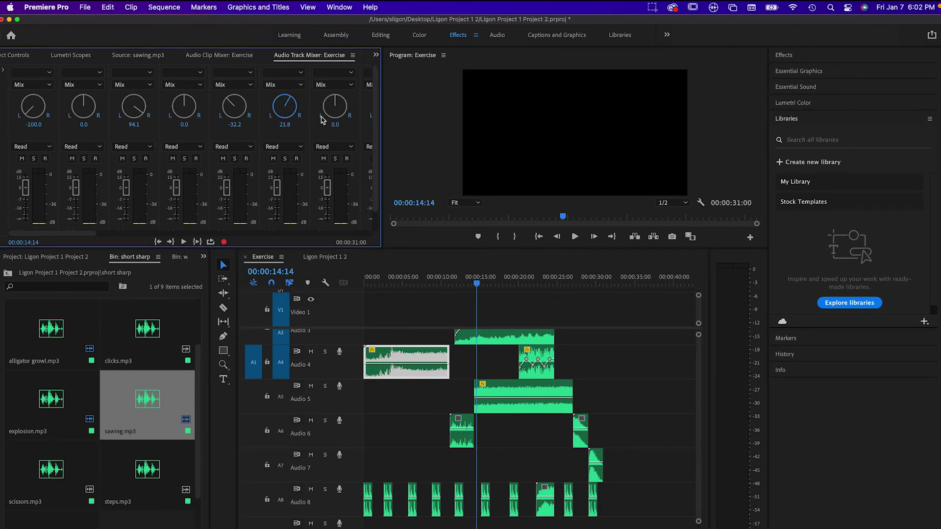
Move every second clip on Audio 8, starting with the second one, straight down to Audio 9
scroll(608, 407, down, 4)
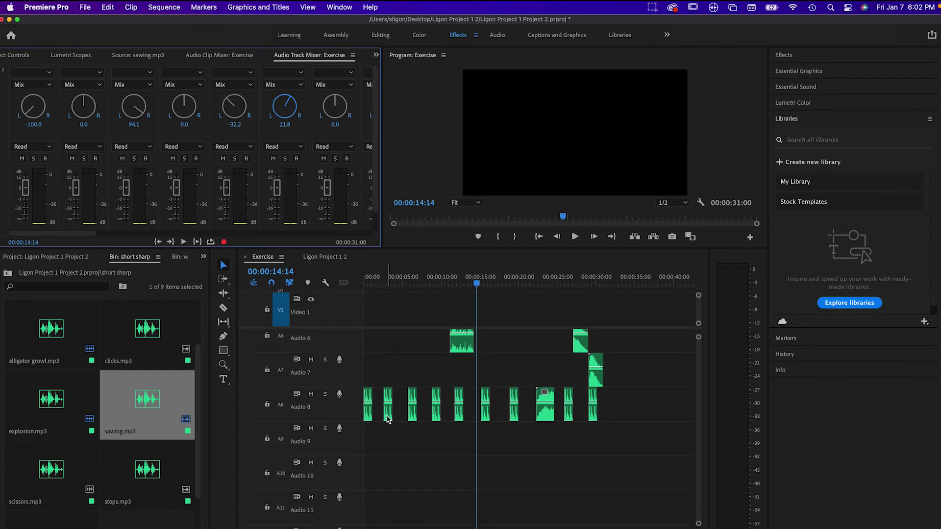
click(388, 417)
shift+click(436, 417)
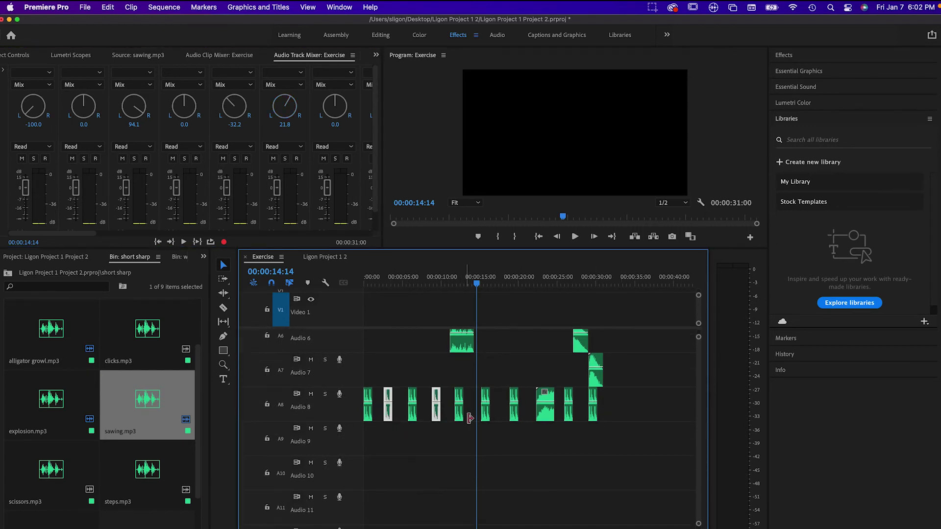
shift+click(487, 419)
shift+click(547, 419)
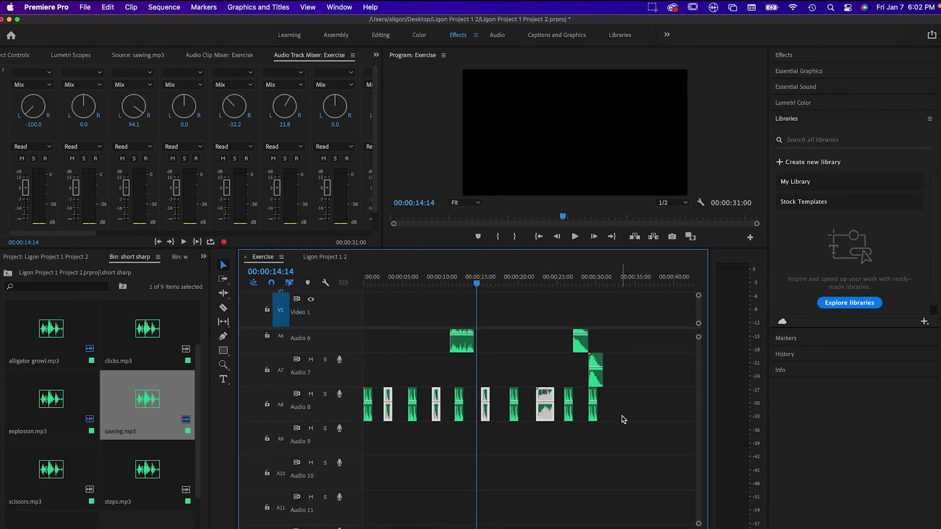
shift+click(593, 417)
drag(388, 416, 389, 443)
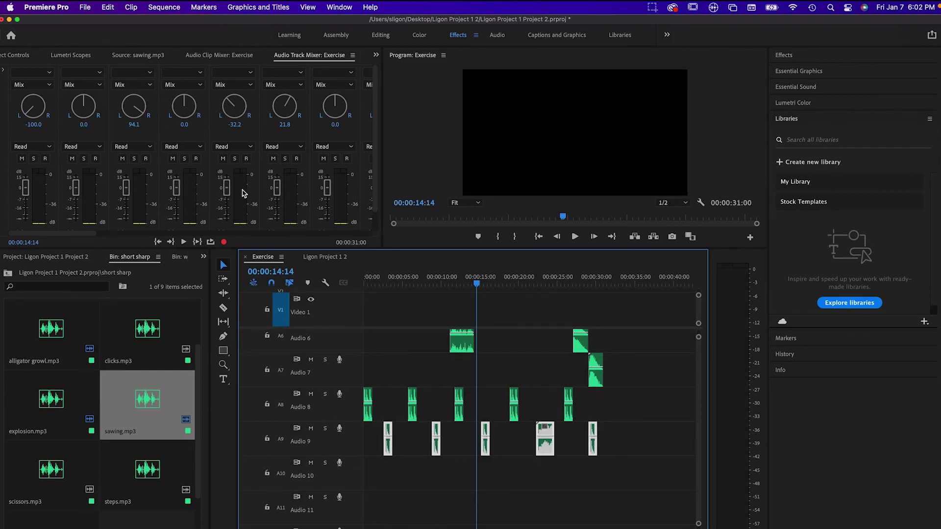
Pan Audio 8 left to -59.7 and Audio 9 right to 52.4 in the track mixer
scroll(311, 189, down, 2)
scroll(316, 200, right, 3)
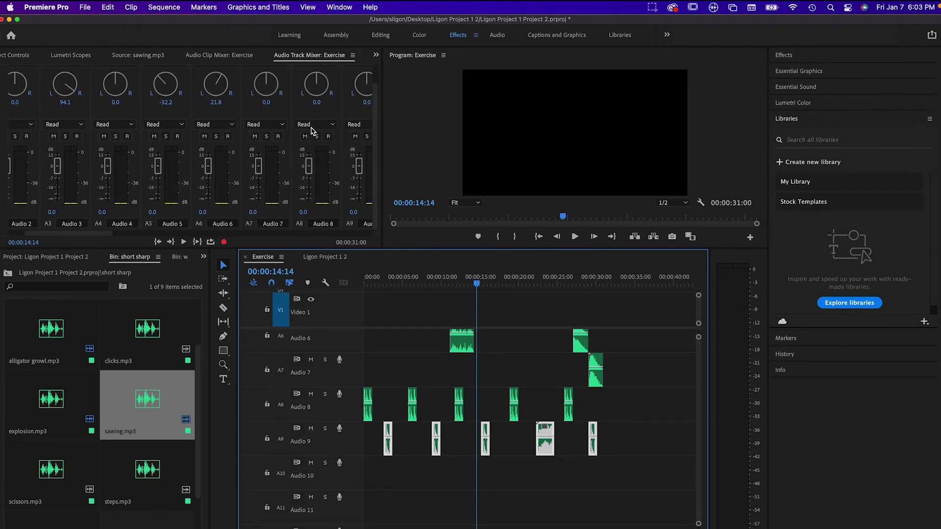
drag(315, 83, 301, 89)
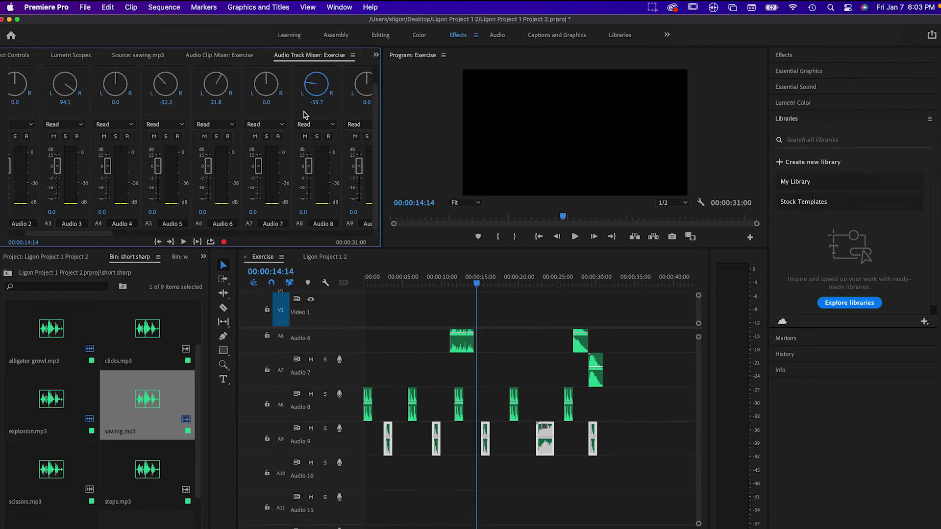
scroll(352, 109, right, 3)
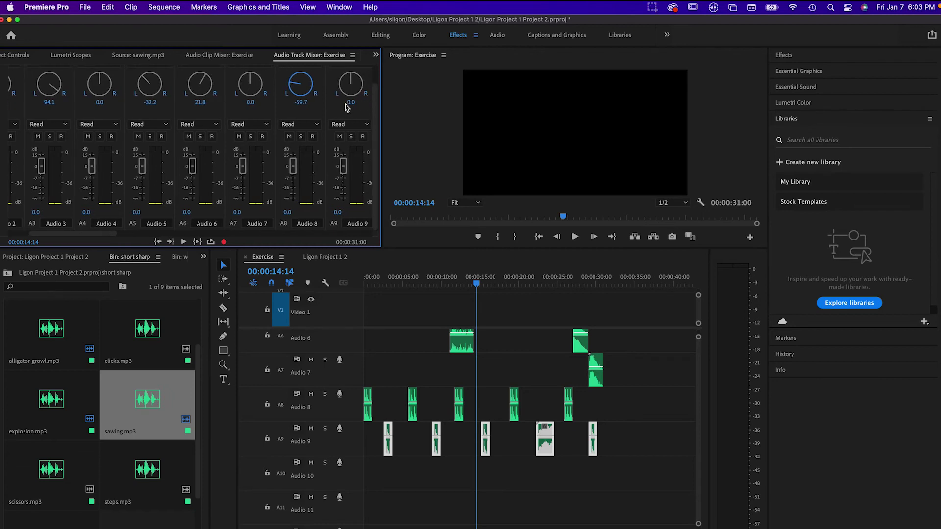
drag(347, 81, 385, 81)
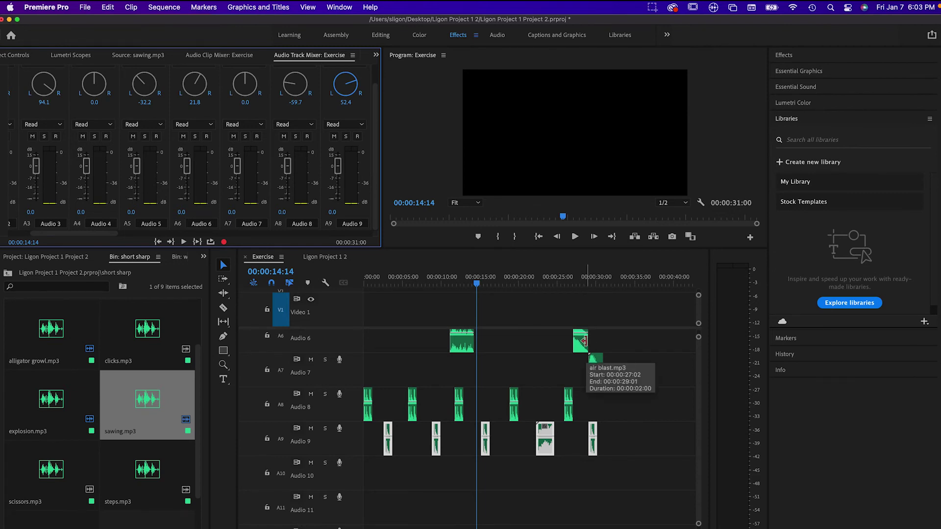
Play the whole Exercise sequence from 00:00:00:00 to its end
drag(477, 279, 340, 283)
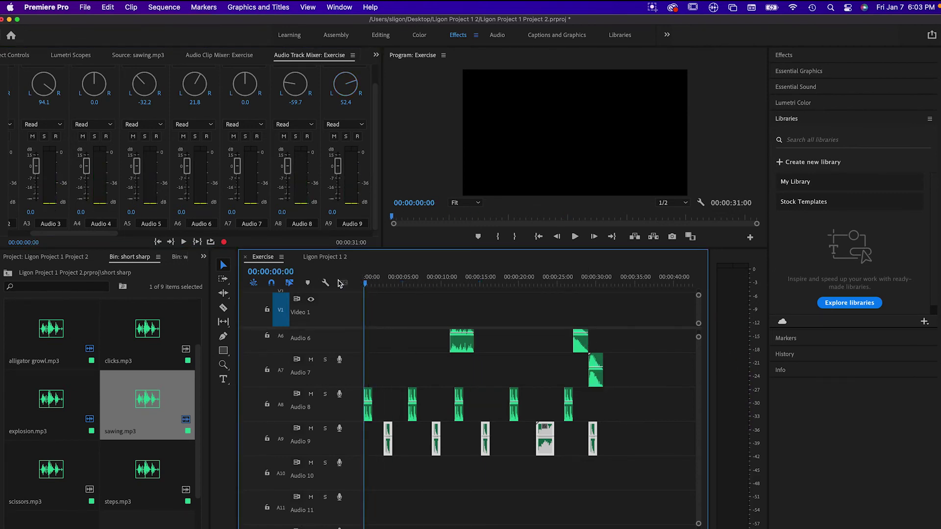
key(space)
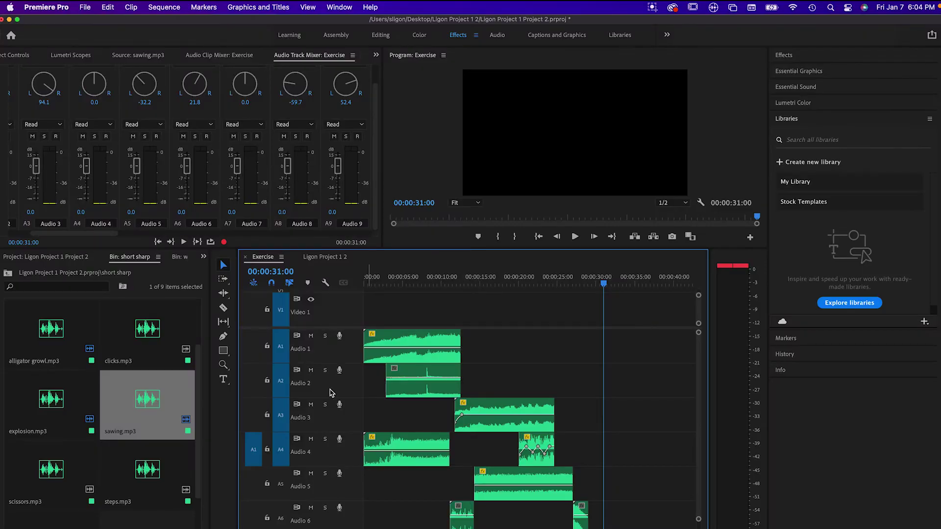
Solo Audio 3 and play it from about 00:00:14:00 to 00:00:15:16
click(325, 404)
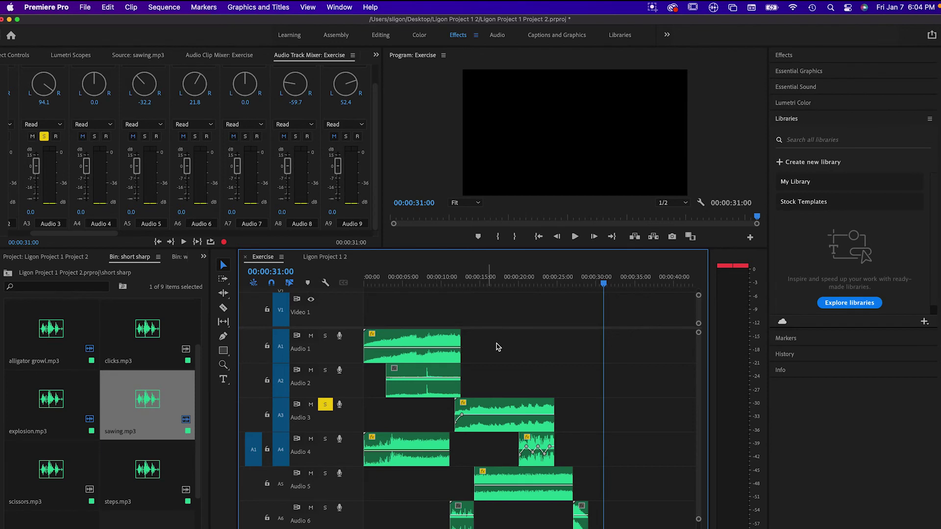
click(471, 283)
key(space)
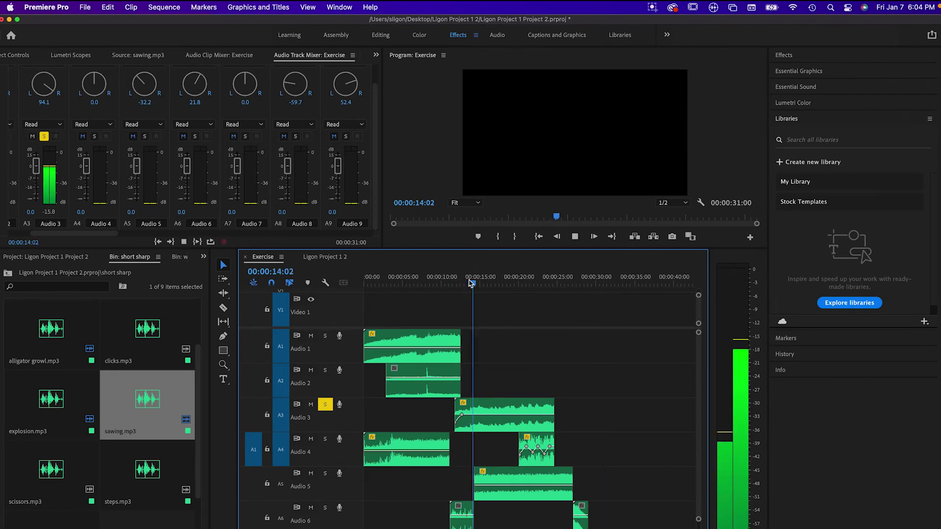
key(space)
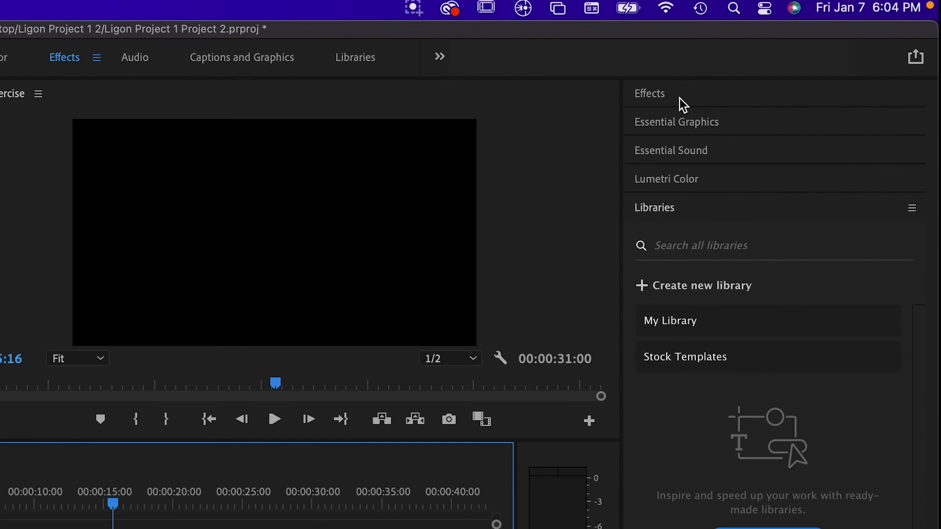
Apply the Studio Reverb audio effect to the elec toothbrush buzz.mp3 clip on Audio 3
click(670, 100)
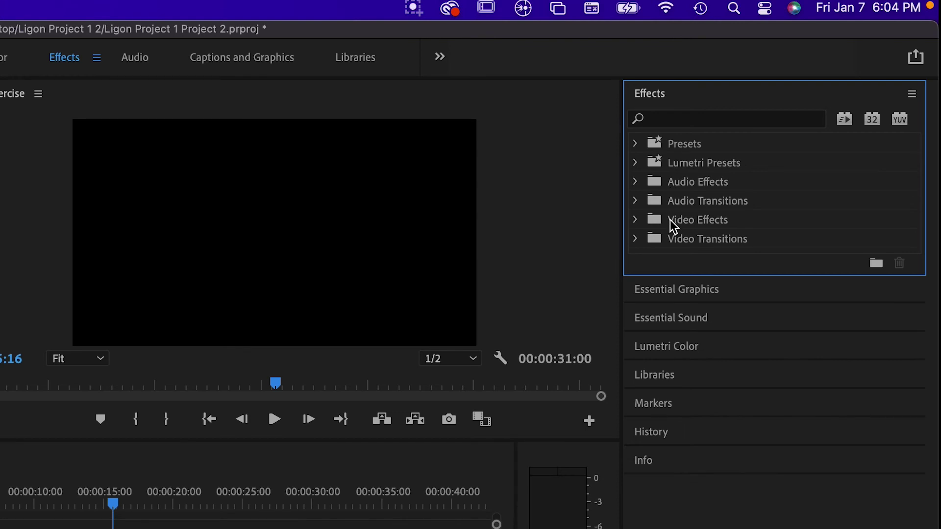
click(636, 183)
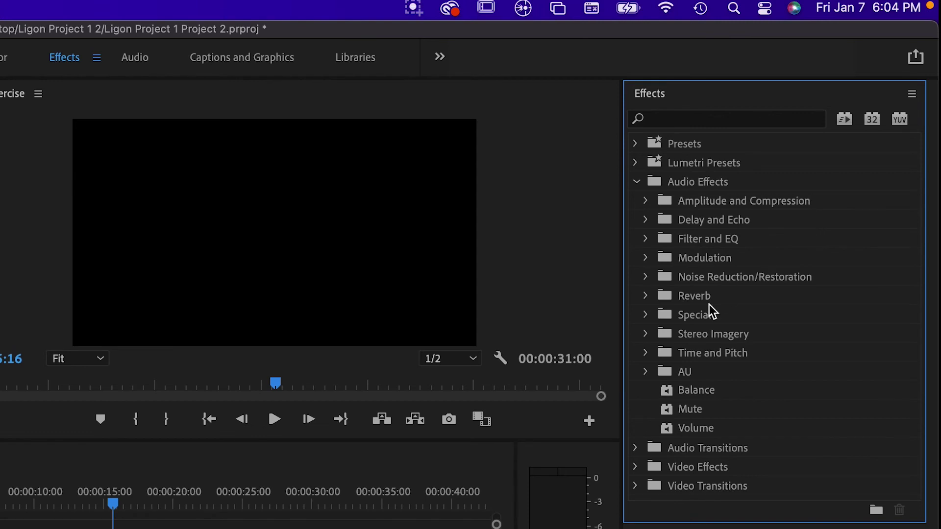
click(647, 297)
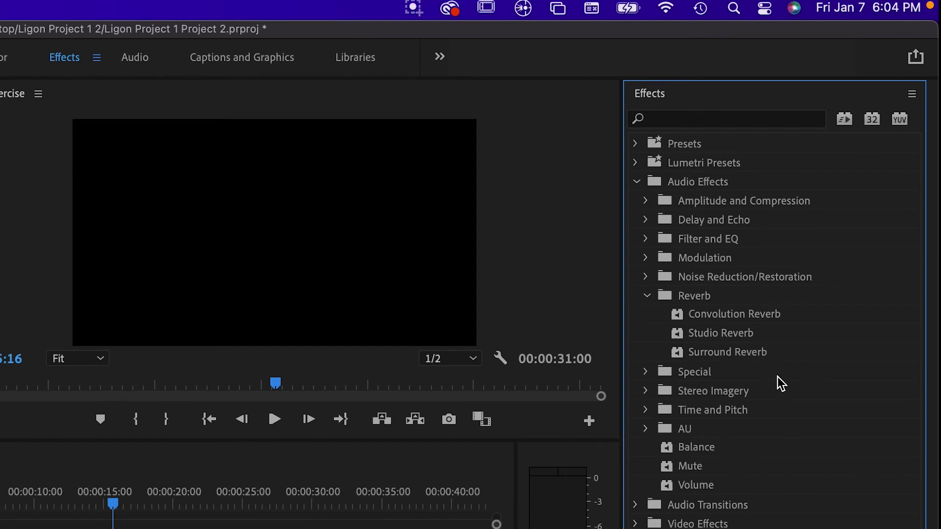
click(709, 336)
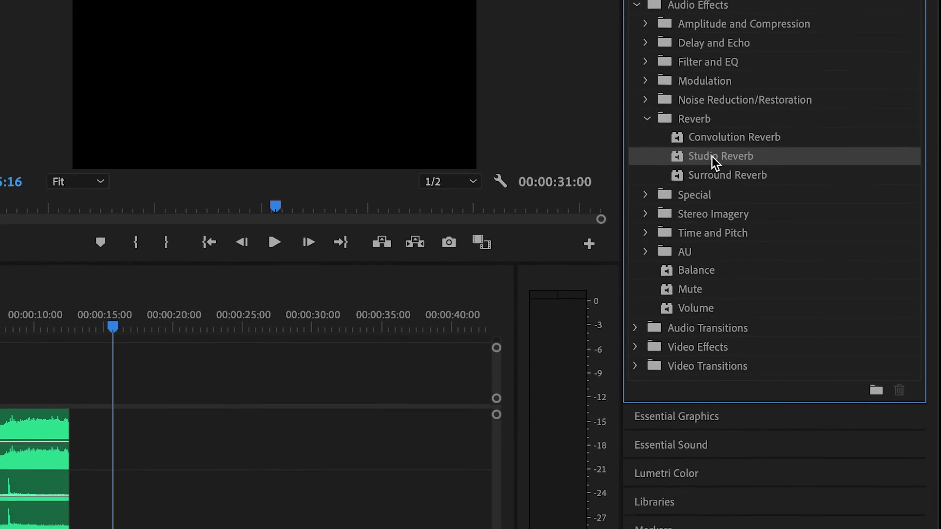
drag(713, 166, 210, 452)
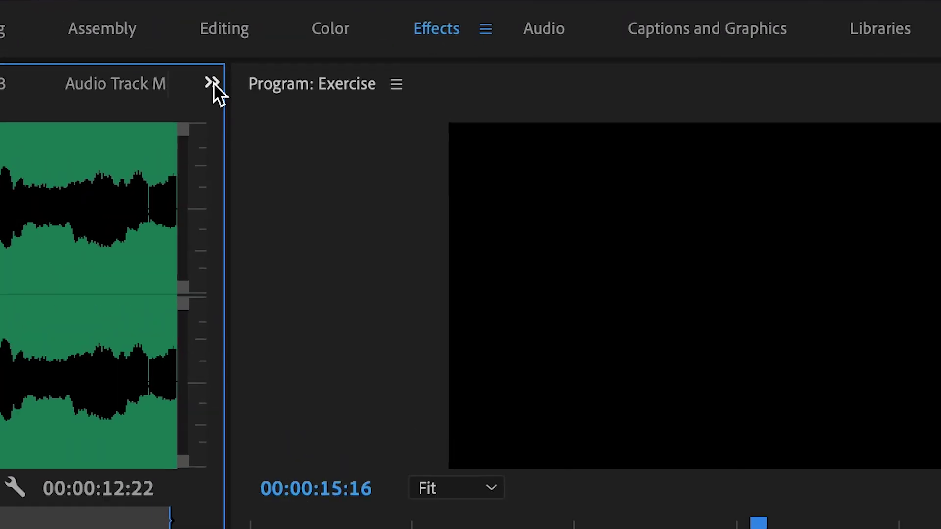
Open the effect controls of elec toothbrush buzz.mp3 and examine the individual parameters of Studio Reverb
click(377, 55)
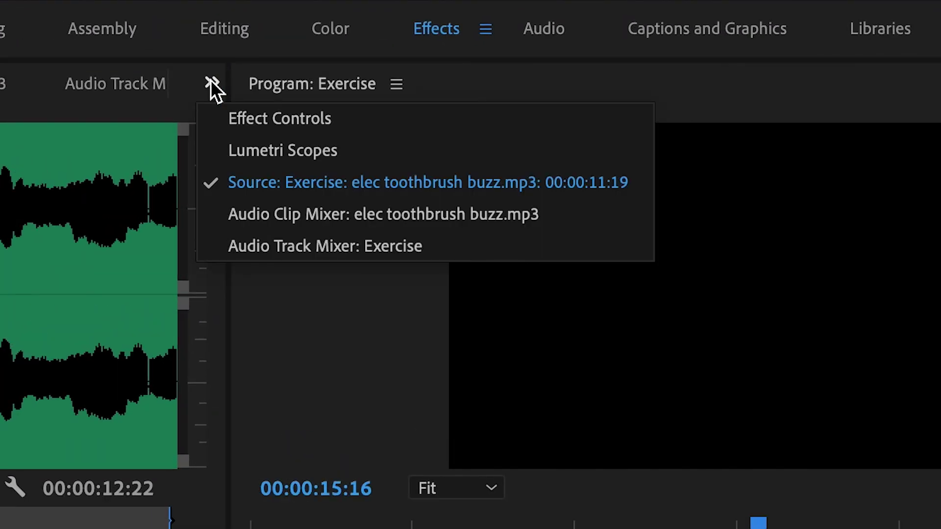
click(242, 119)
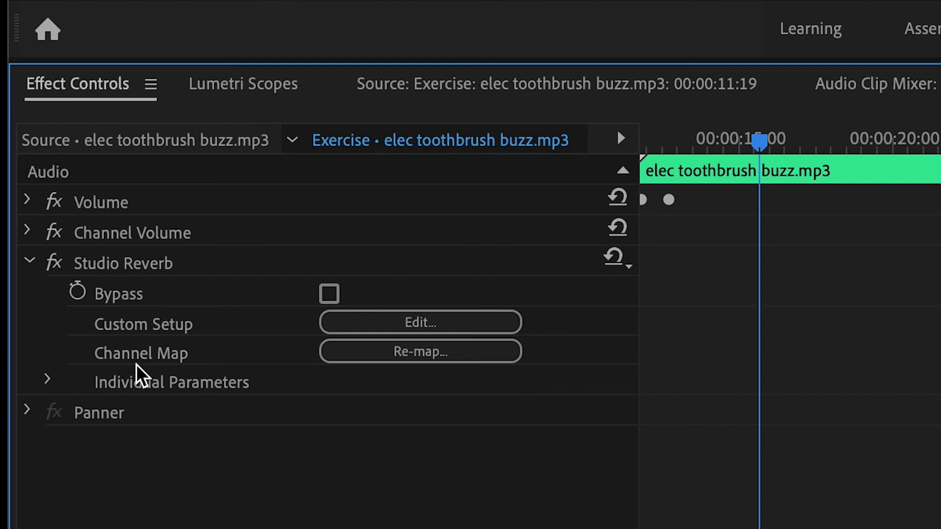
click(49, 384)
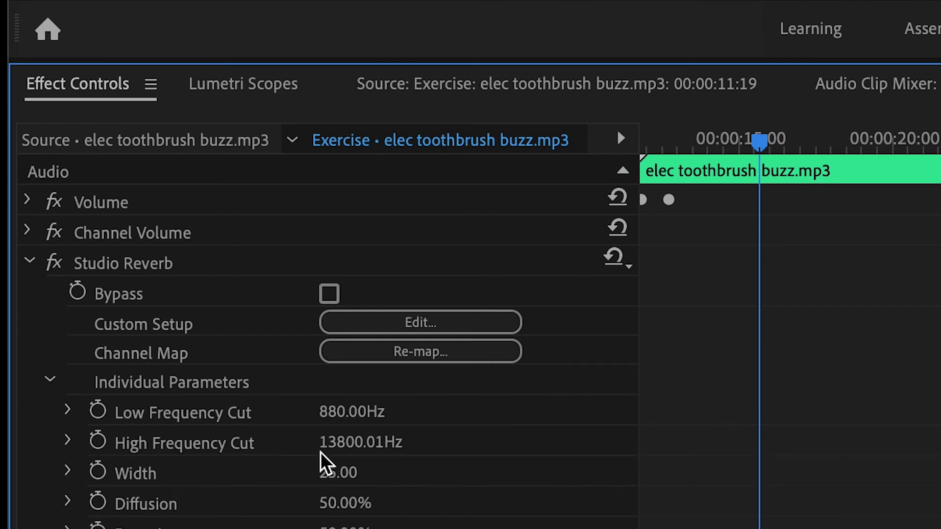
scroll(498, 472, down, 1)
scroll(496, 466, down, 3)
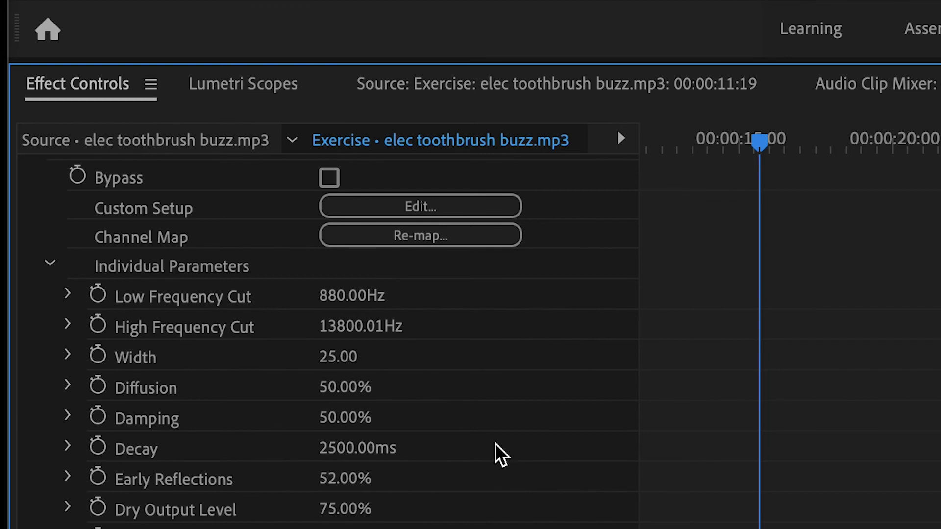
scroll(483, 490, down, 3)
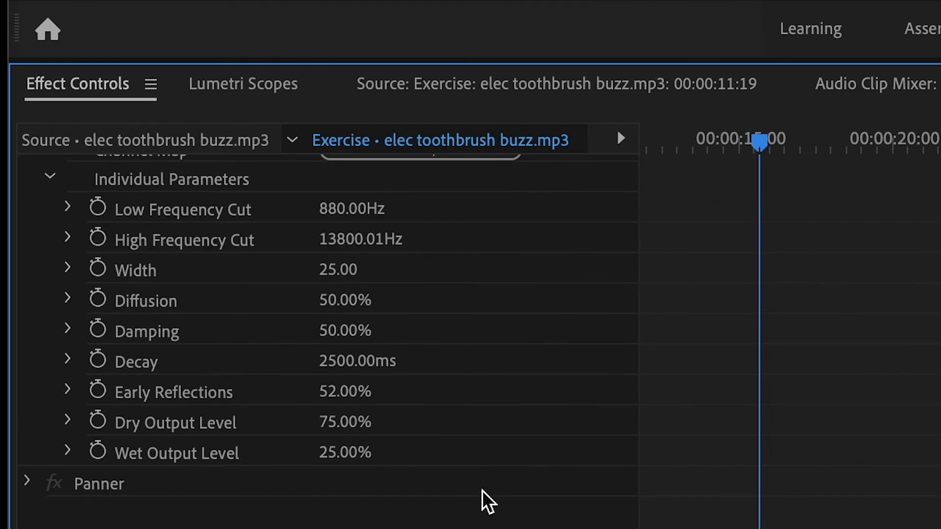
scroll(487, 501, up, 3)
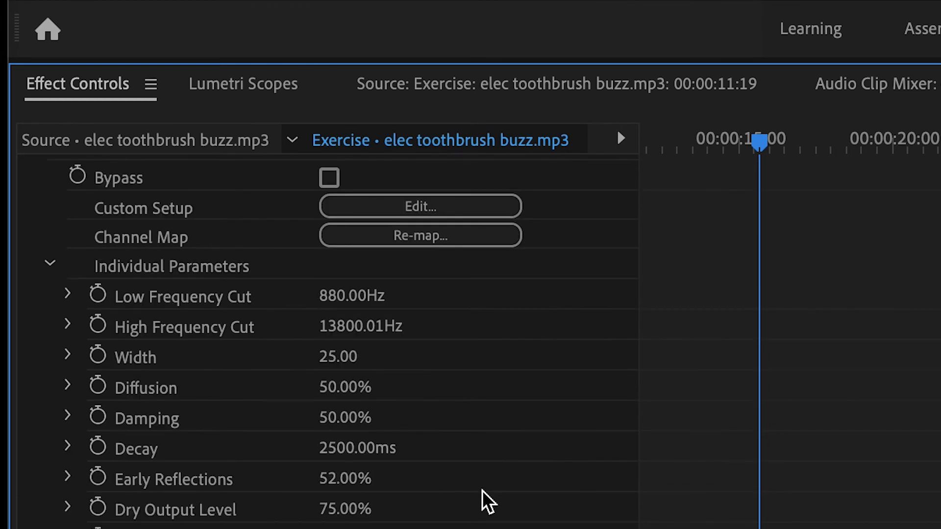
Go back before the elec toothbrush buzz.mp3 clip and play it to hear the Studio Reverb
key(Home)
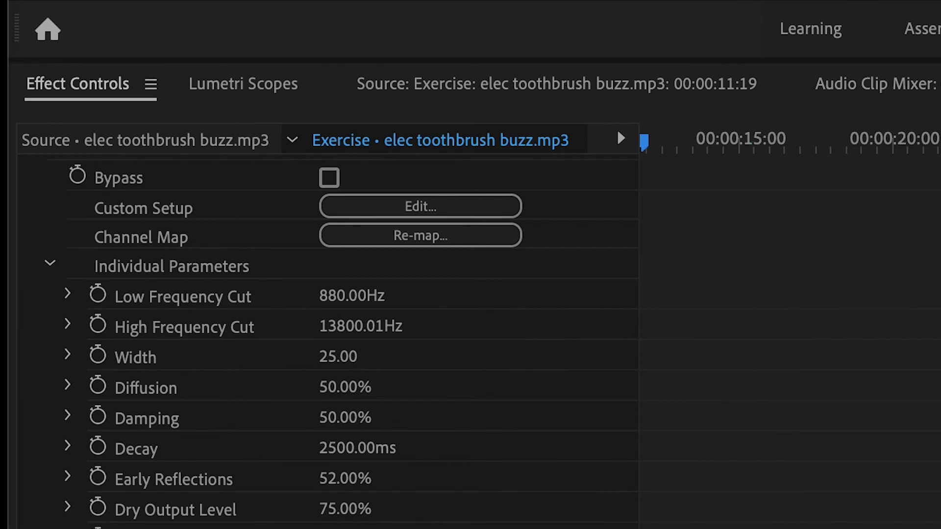
key(space)
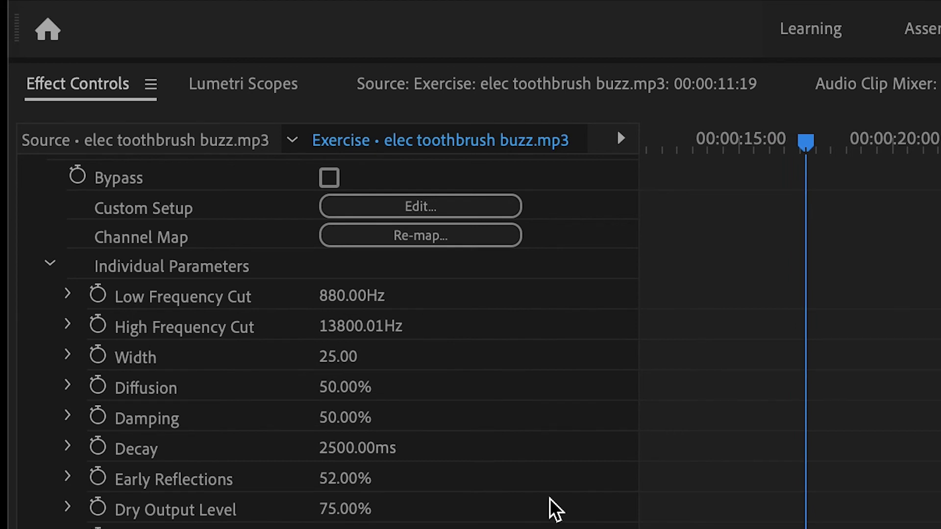
Raise Studio Reverb's Wet Output Level to 79.61% and play the clip, stopping at 00:00:23:10
scroll(551, 508, down, 3)
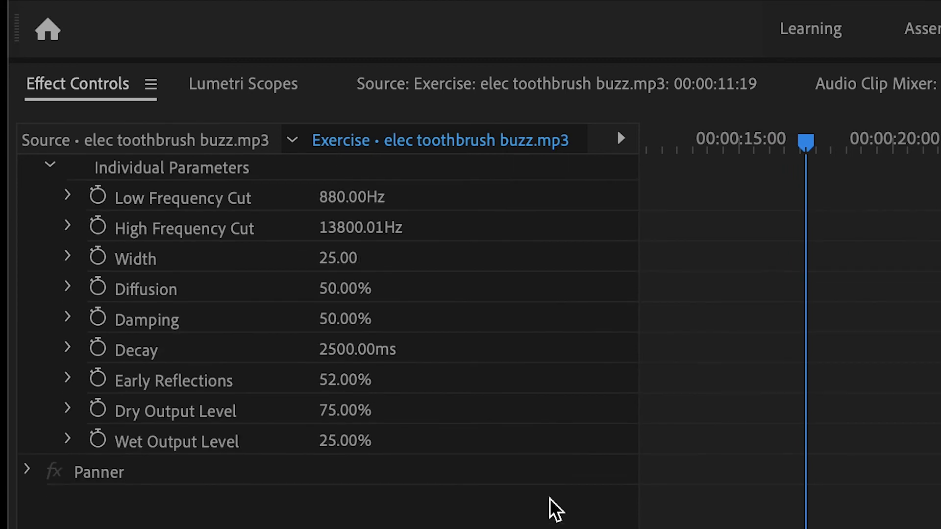
click(67, 438)
drag(209, 494, 446, 494)
drag(461, 495, 491, 494)
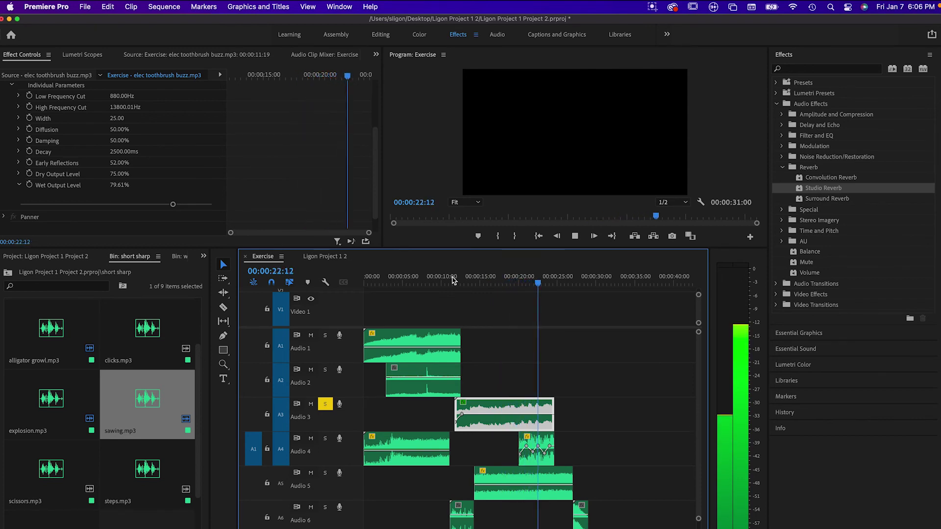
key(space)
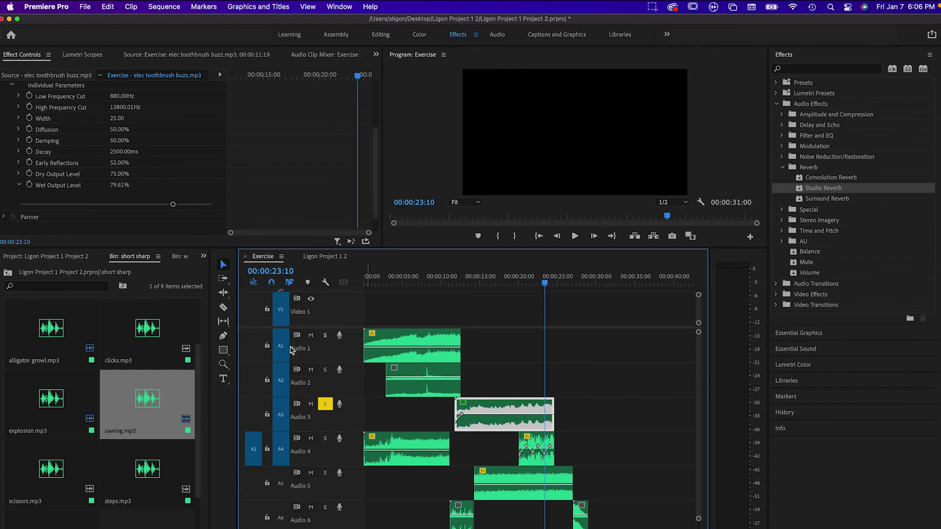
Switch the solo from Audio 3 to Audio 1 and play the whoosh.mp3 clip from about 00:00:04:19
click(326, 405)
click(403, 281)
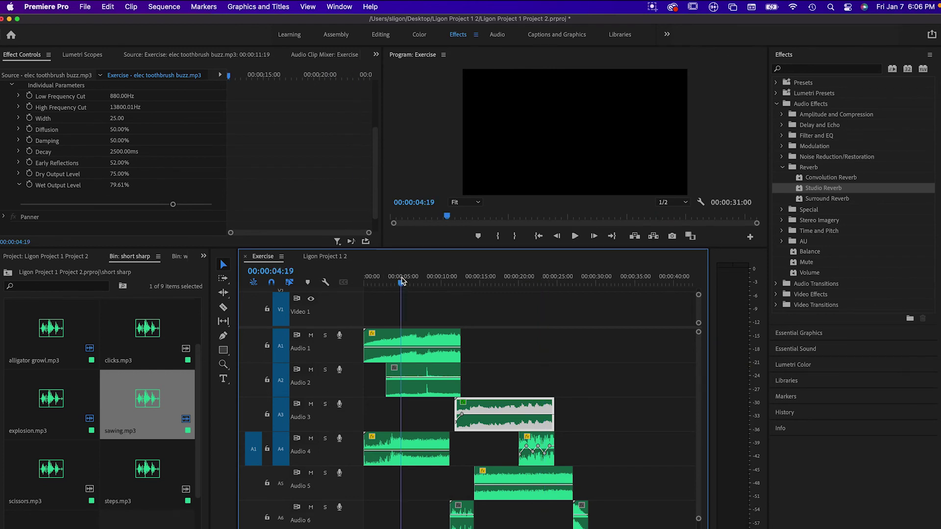
click(325, 336)
key(space)
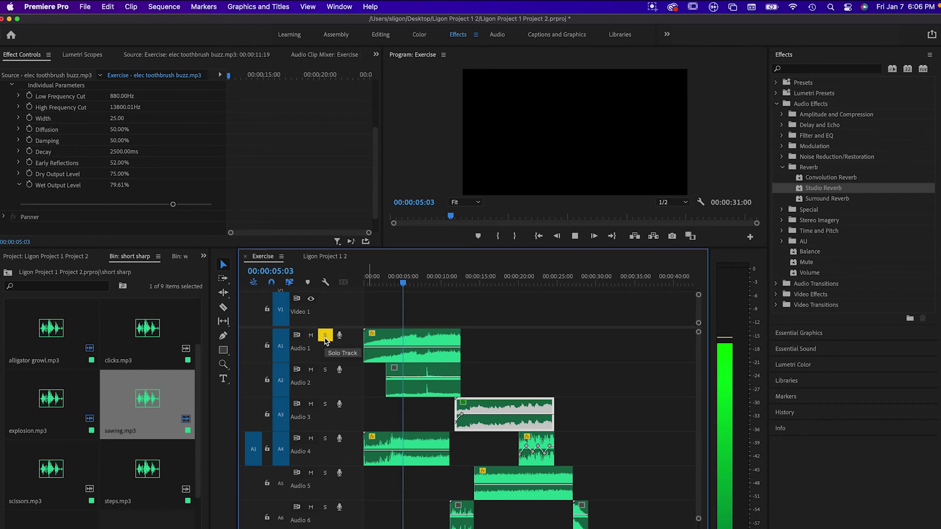
key(space)
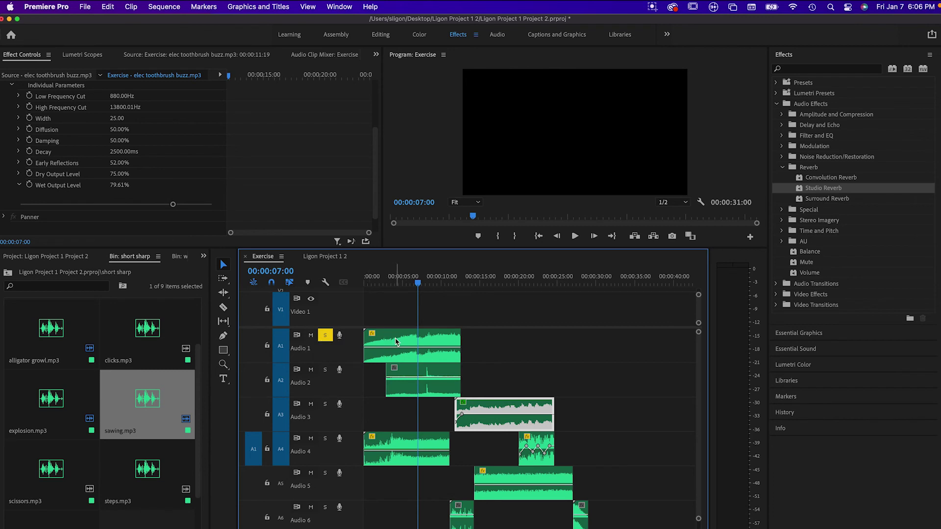
Apply the Flanger modulation effect to the whoosh.mp3 clip on Audio 1 and play it from the sequence start
drag(417, 287, 366, 285)
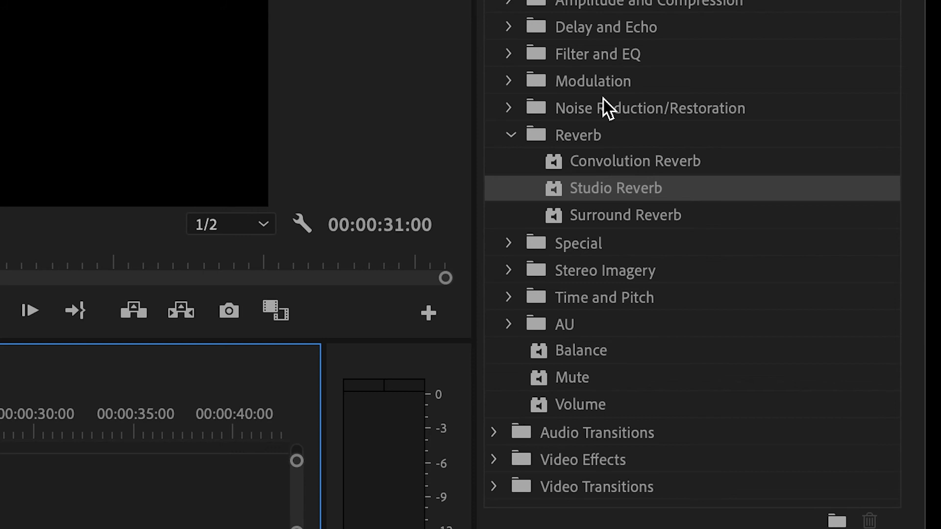
click(510, 84)
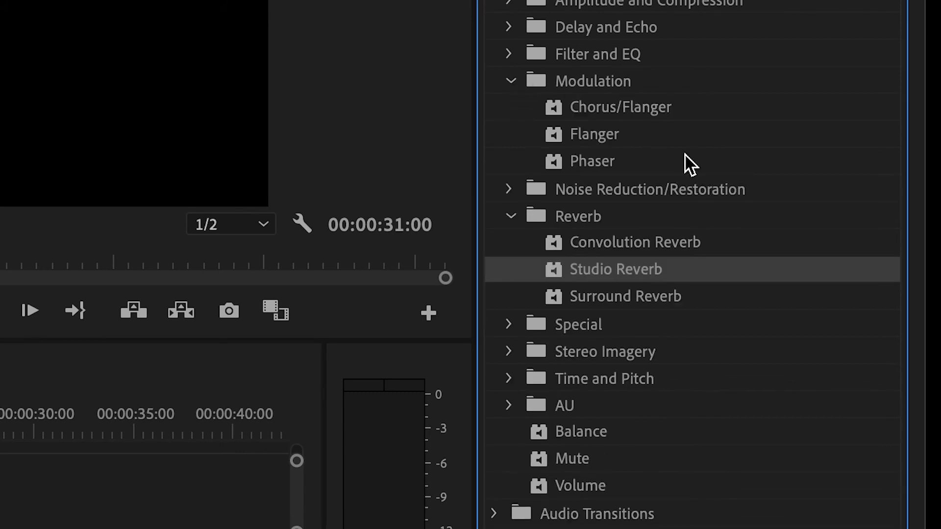
click(606, 136)
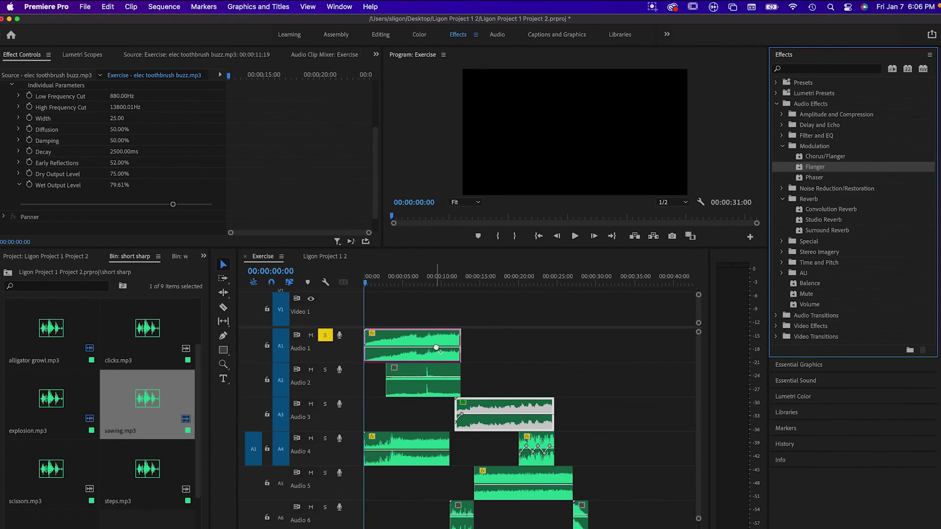
drag(438, 342, 438, 347)
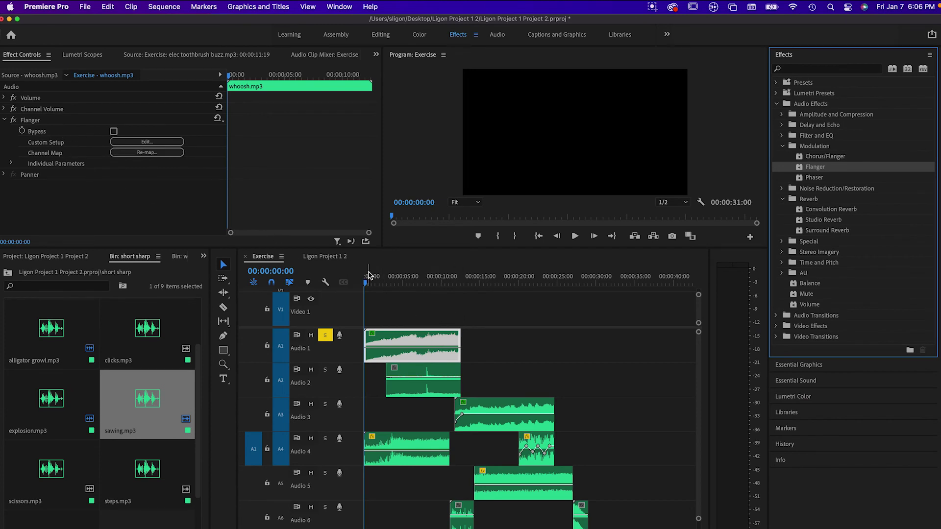
key(space)
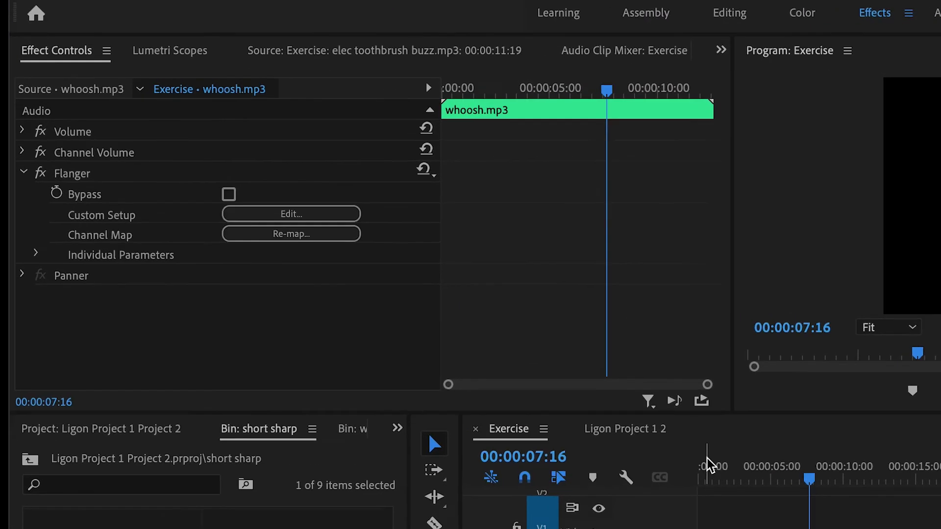
Open the Flanger's individual parameters on whoosh.mp3 and set Mix to 28.37%
click(36, 253)
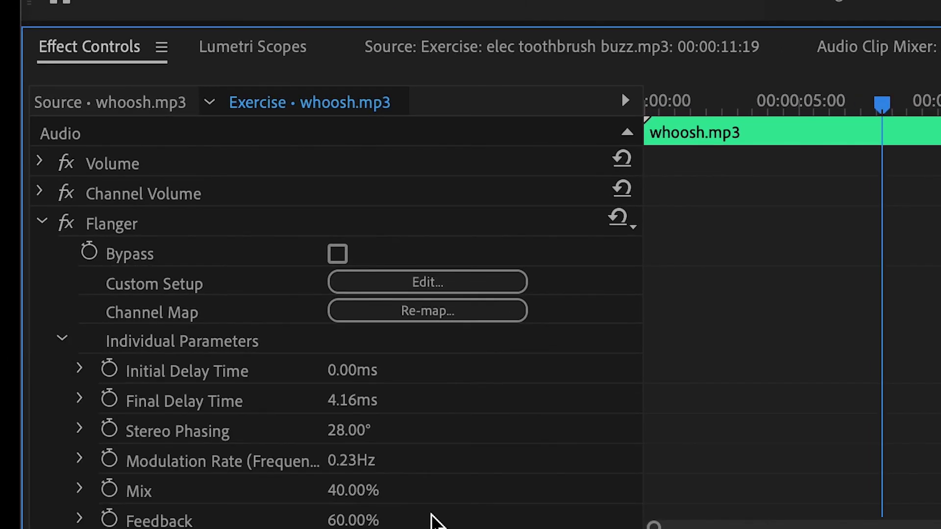
scroll(427, 496, down, 3)
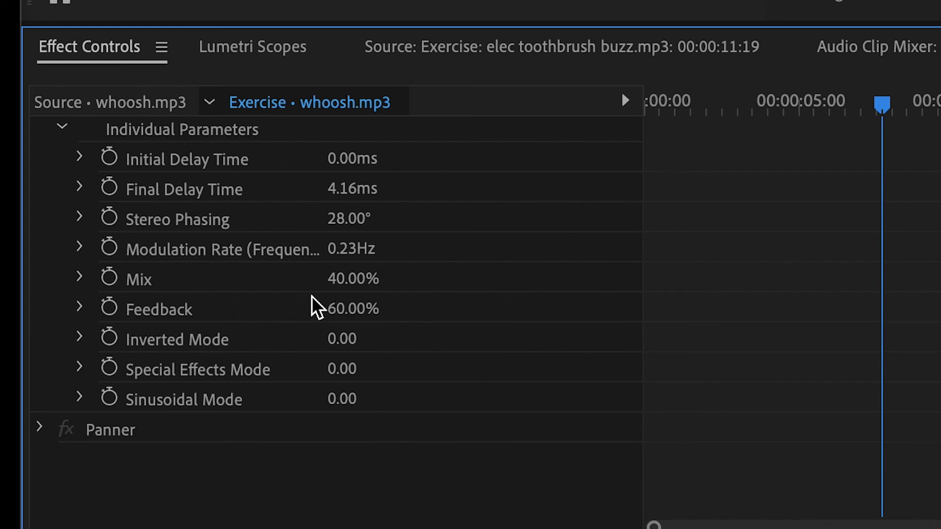
click(81, 281)
drag(254, 331, 231, 331)
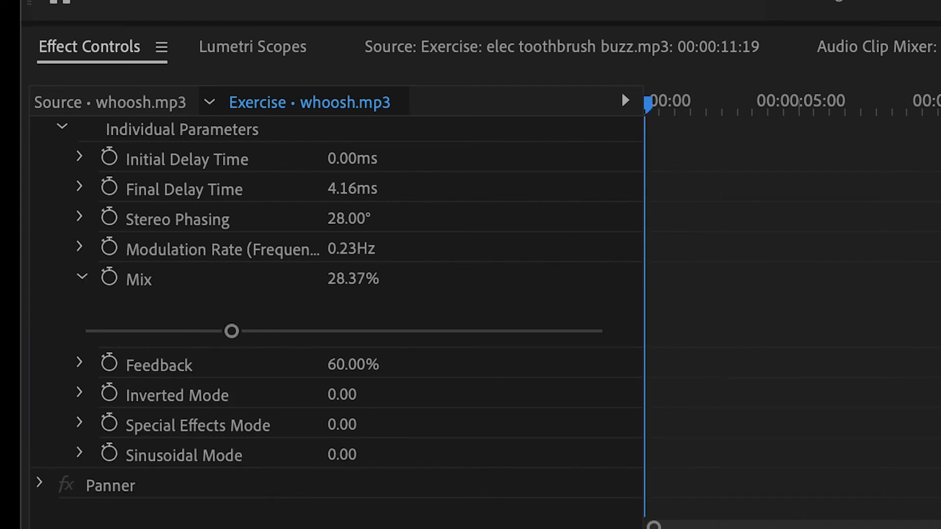
Play the soloed whoosh.mp3 clip, turn off its solo and play the whole Exercise sequence from the start
key(space)
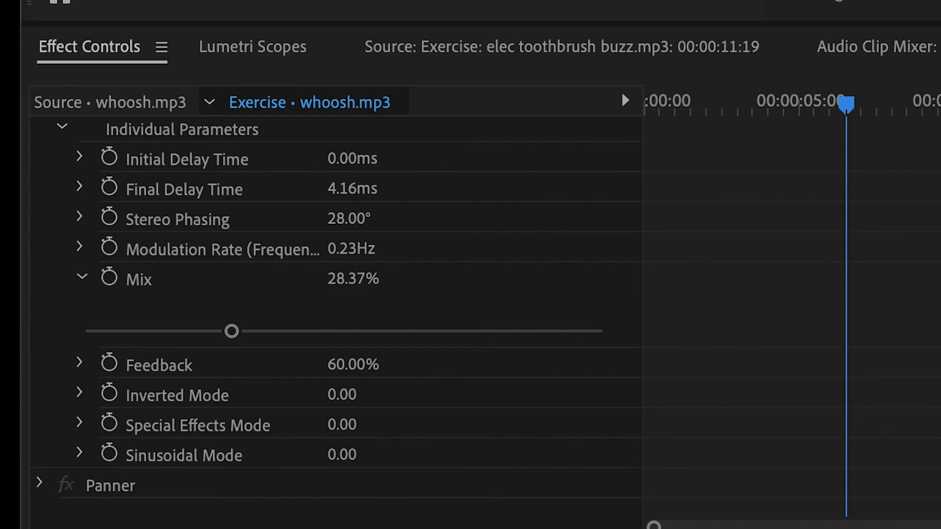
key(Home)
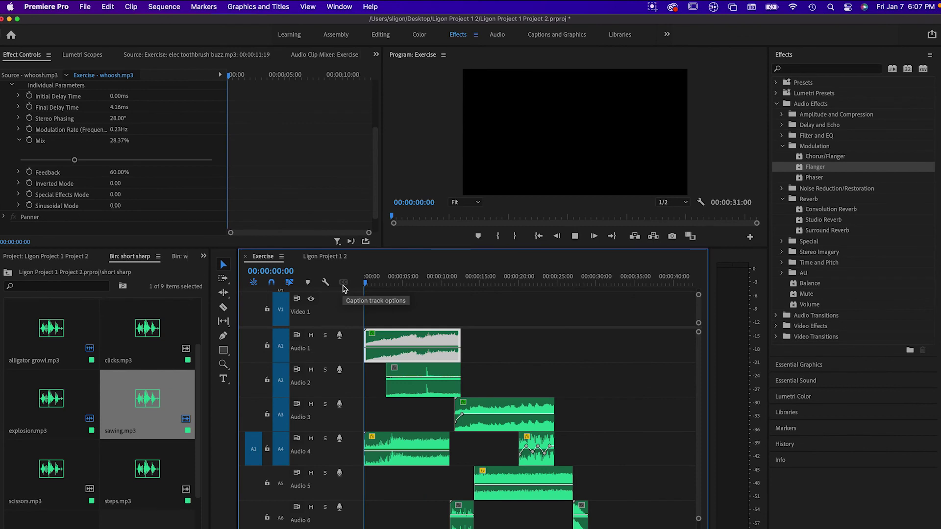
key(space)
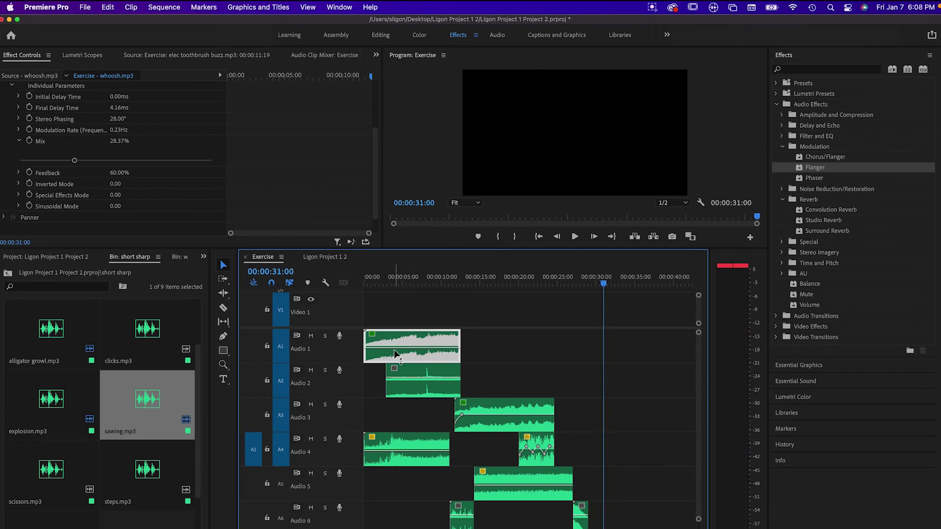
Preview explosion.mp3 in the Source Monitor and look over the Exercise sequence's clips from start to end
double_click(54, 400)
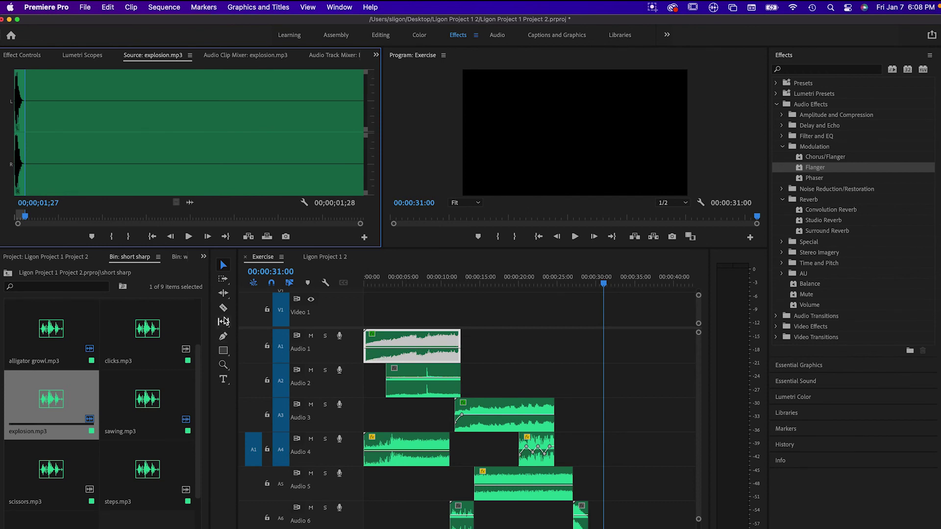
click(483, 354)
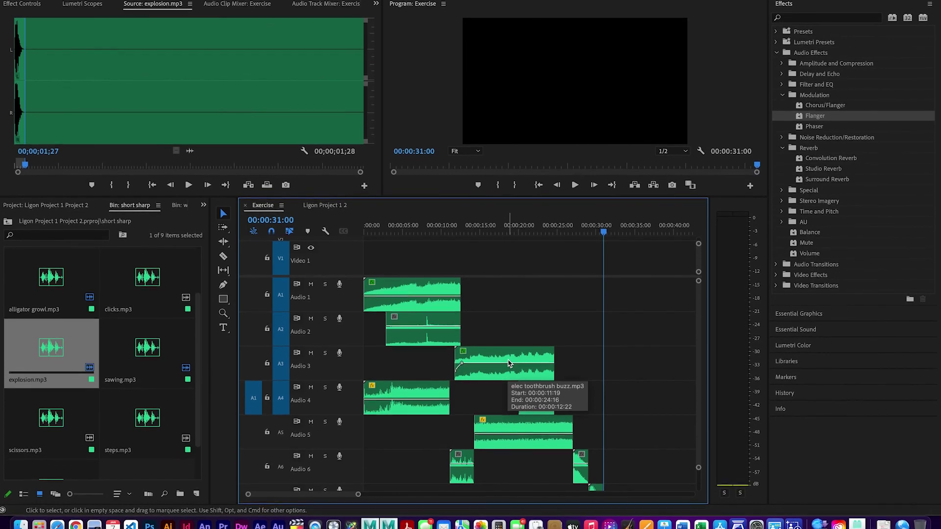
mouse_move(249, 488)
mouse_down()
mouse_move(205, 496)
mouse_move(238, 498)
mouse_up()
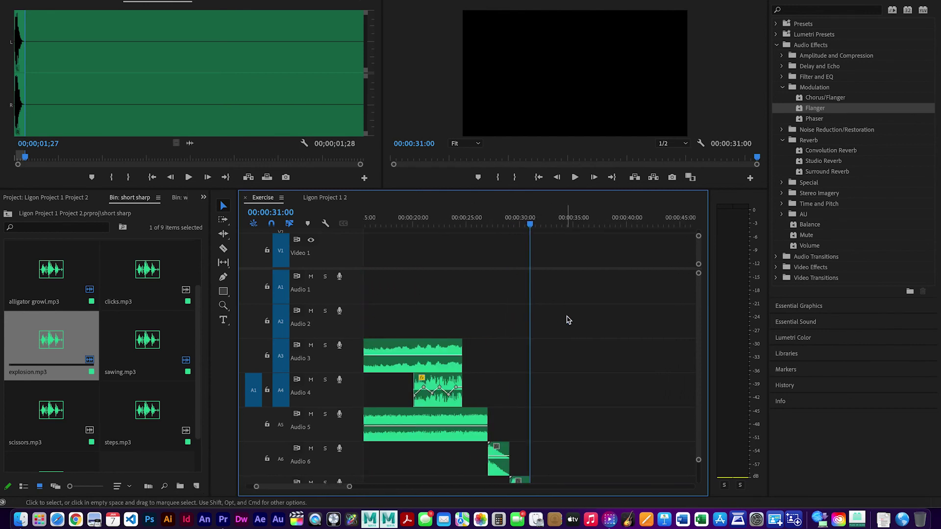
scroll(568, 320, left, 5)
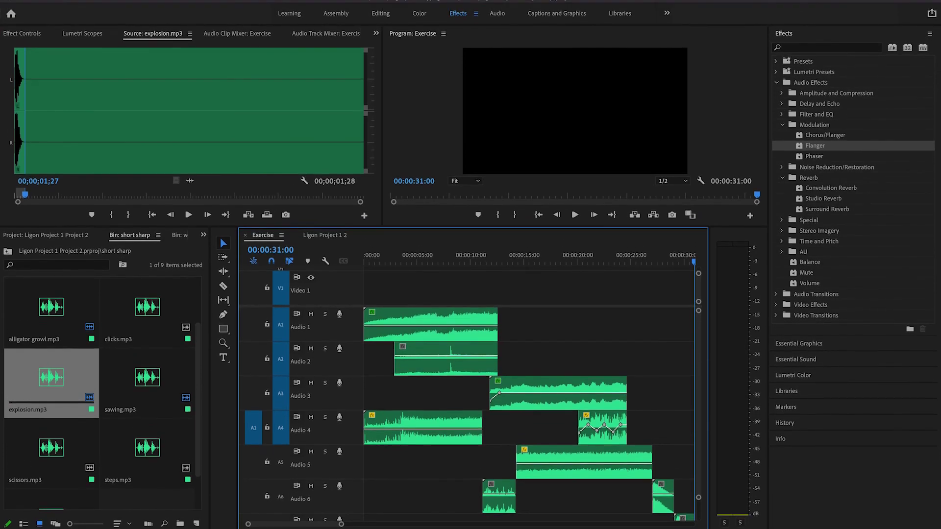
Show the Audio Track Mixer for the Exercise sequence
click(338, 2)
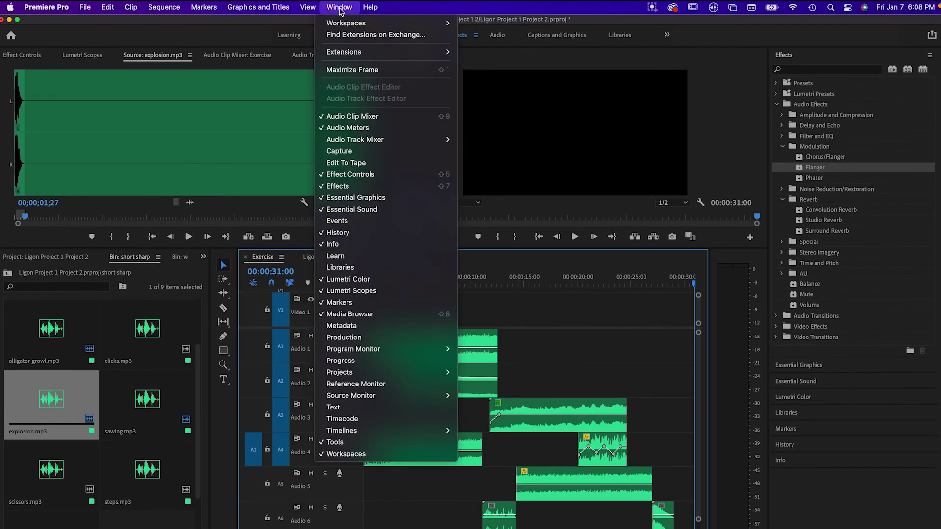
click(361, 142)
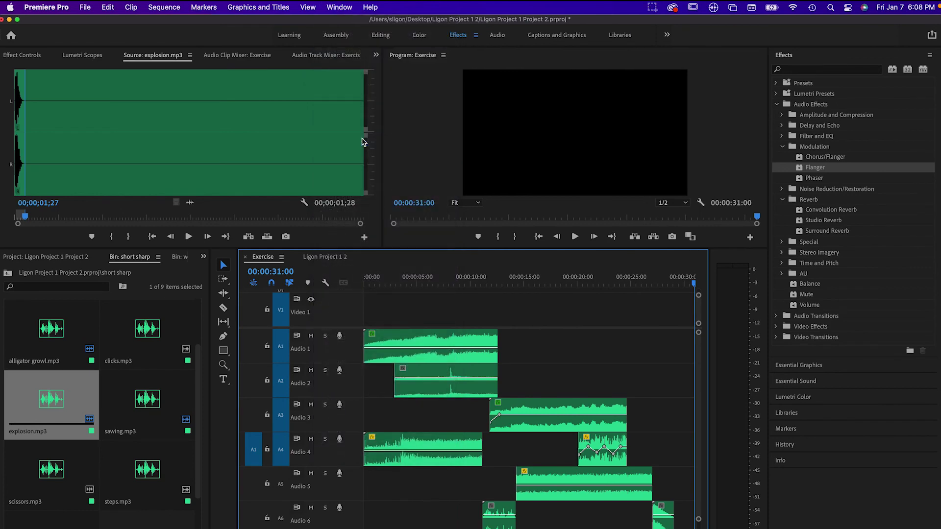
click(330, 5)
mouse_move(368, 142)
click(514, 141)
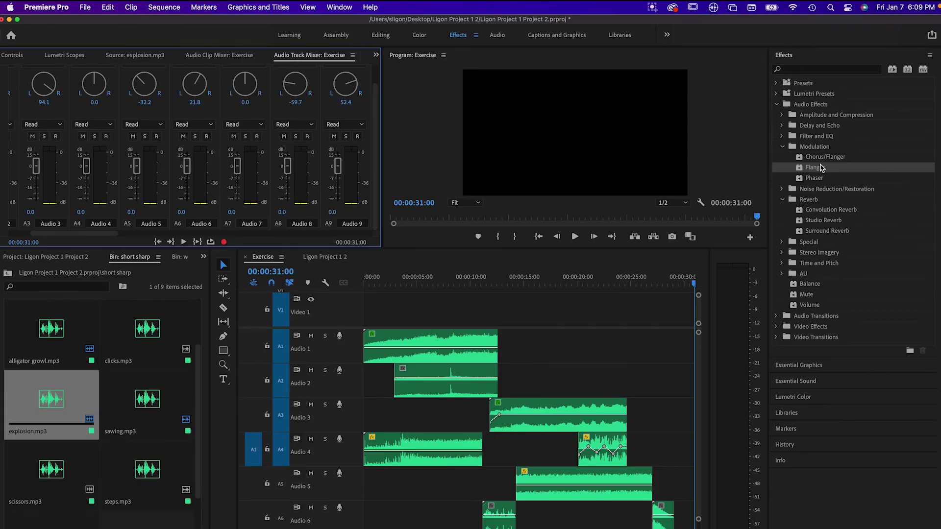
Open whoosh.mp3 from Audio 1 in the Source Monitor and show its effect controls
double_click(469, 343)
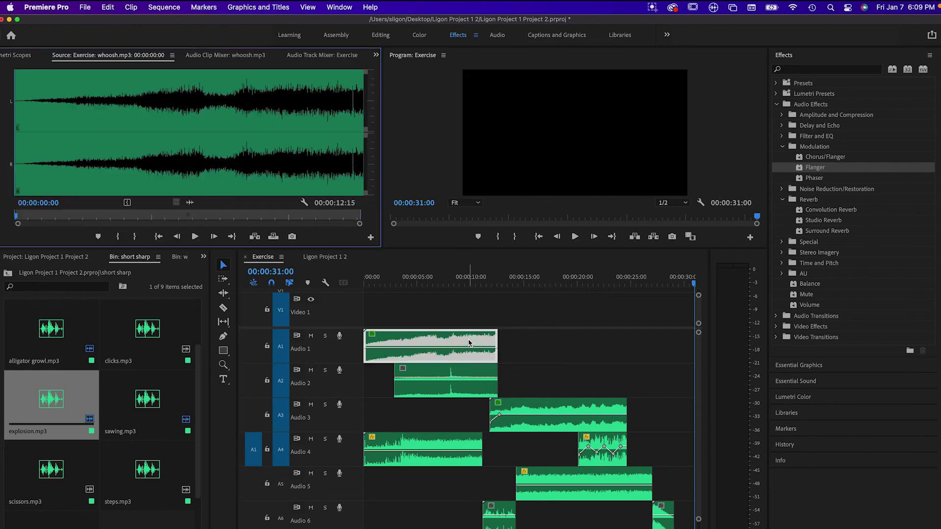
click(376, 56)
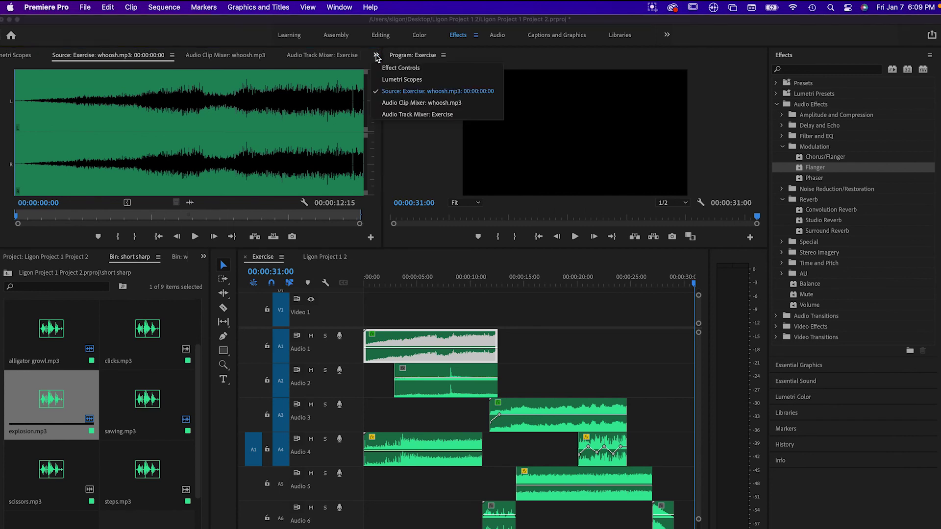
click(398, 68)
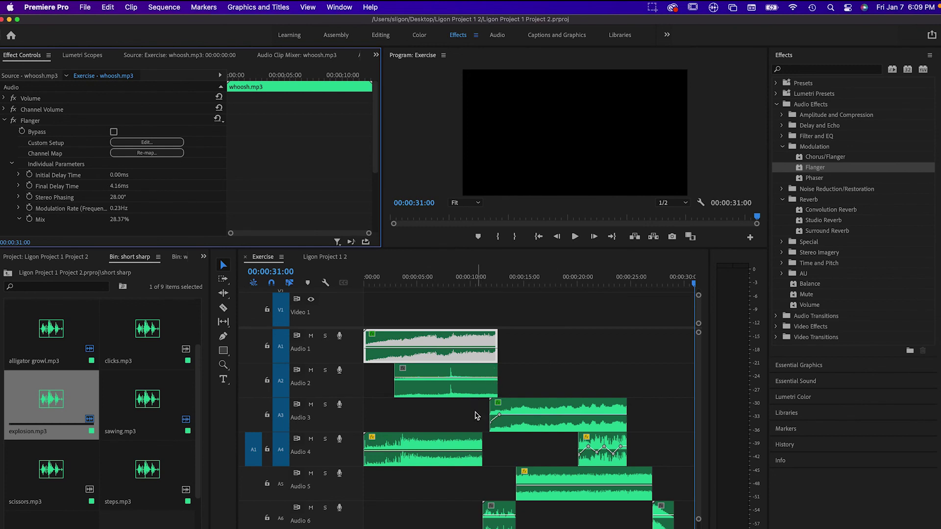
Bring up the media export settings for the Exercise sequence
key(minus)
key(minus)
key(minus)
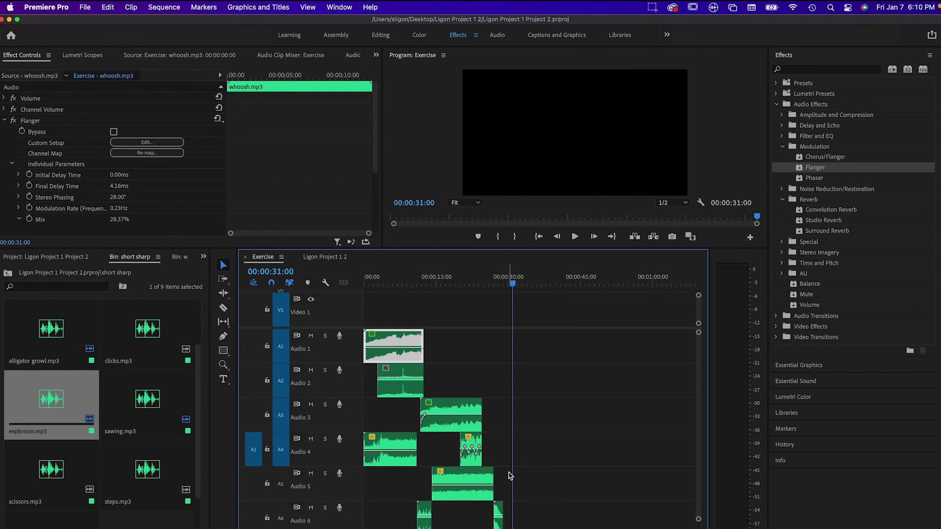
click(85, 8)
click(84, 6)
click(85, 7)
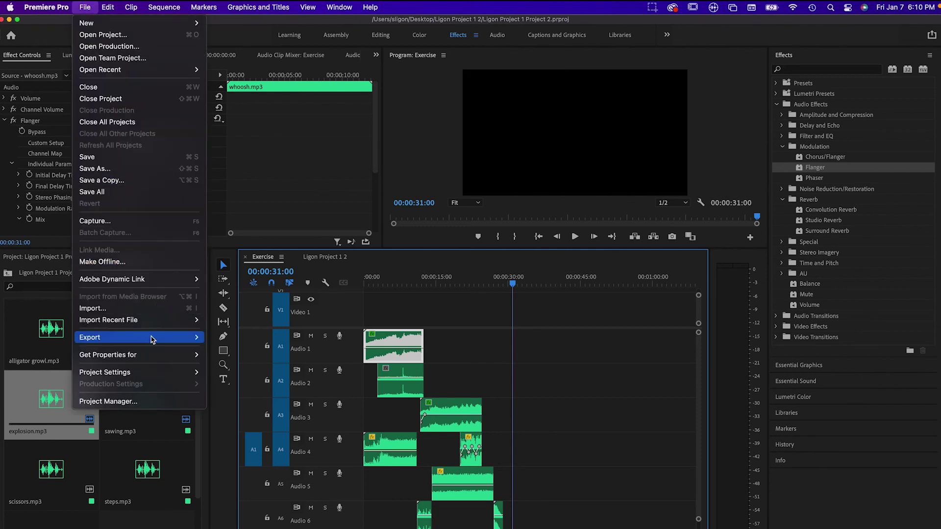
mouse_move(151, 337)
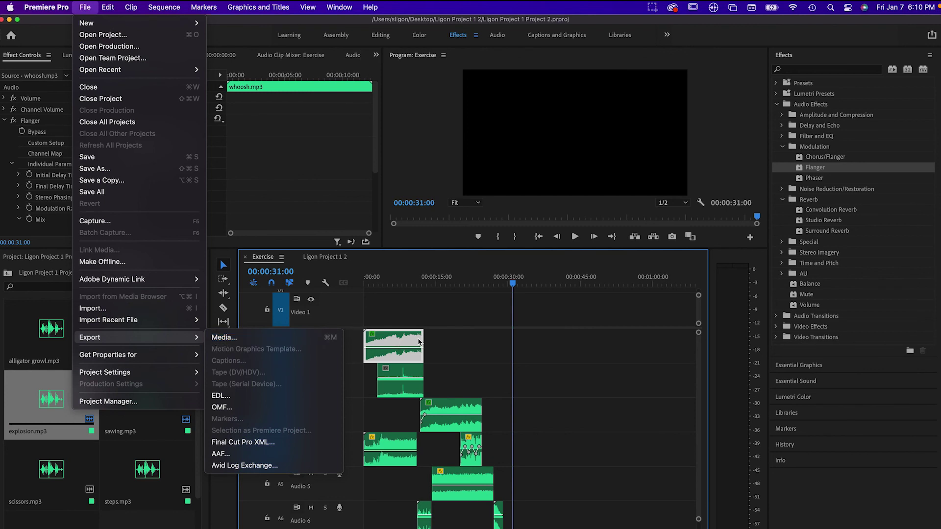
click(234, 339)
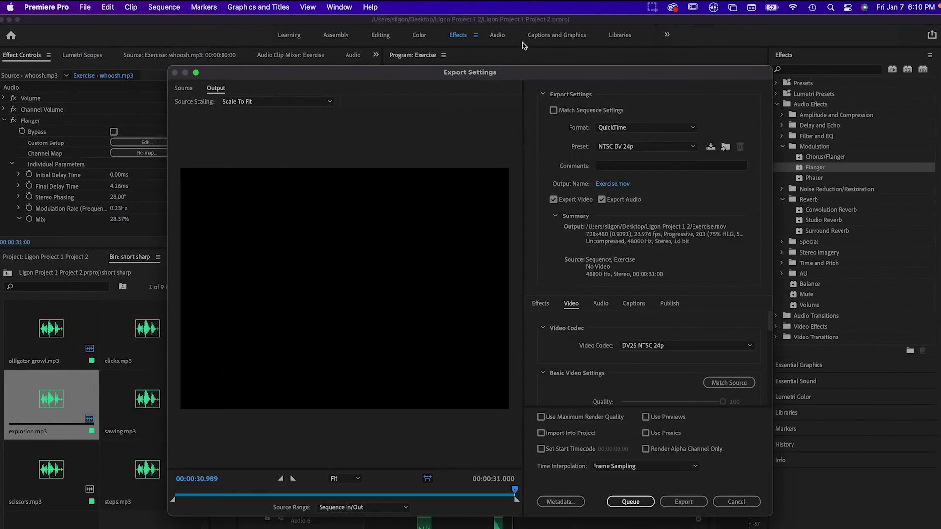
Set the export format to MP3
drag(408, 76, 364, 26)
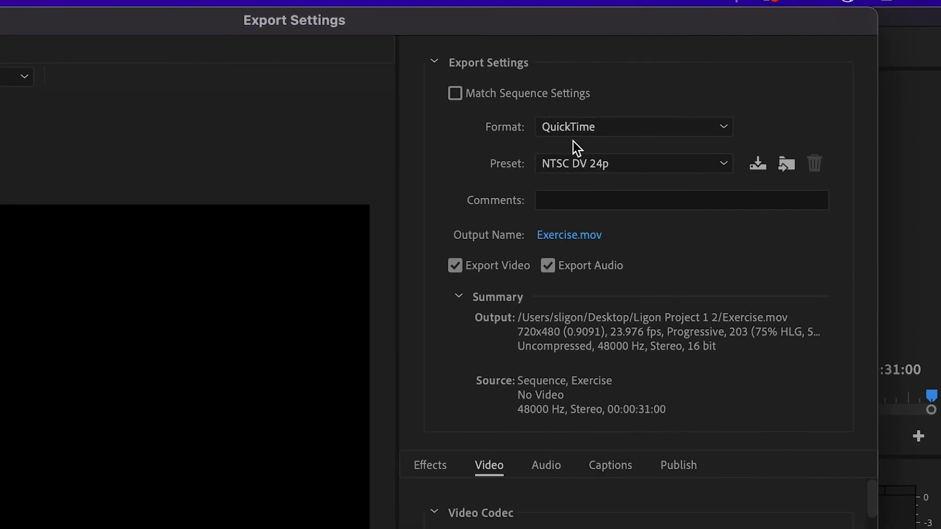
click(601, 130)
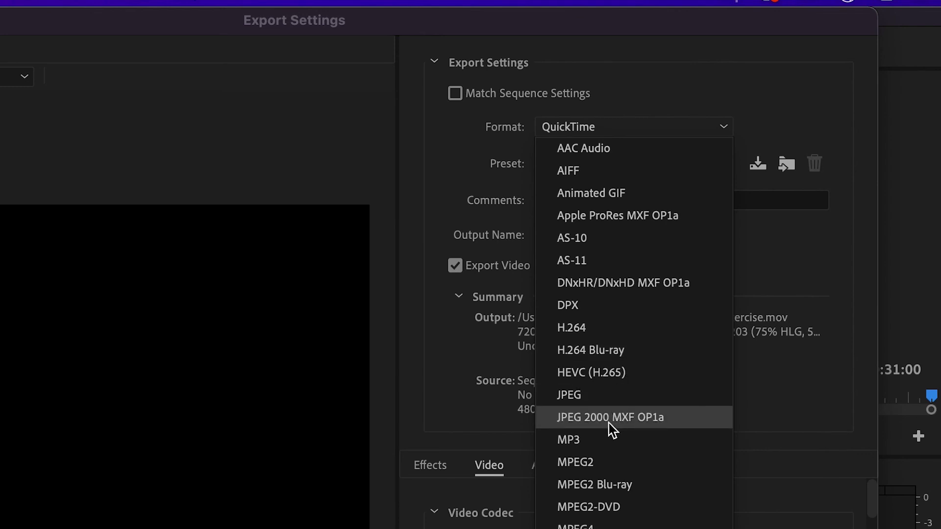
click(610, 440)
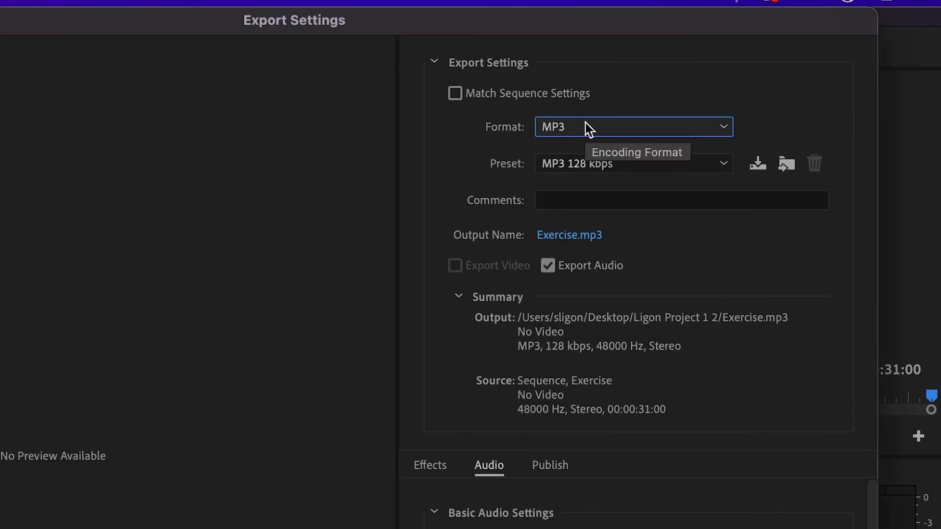
Name the output file with the project owner's surname followed by "Project1", save it in the project folder, and export the Exercise sequence
click(570, 236)
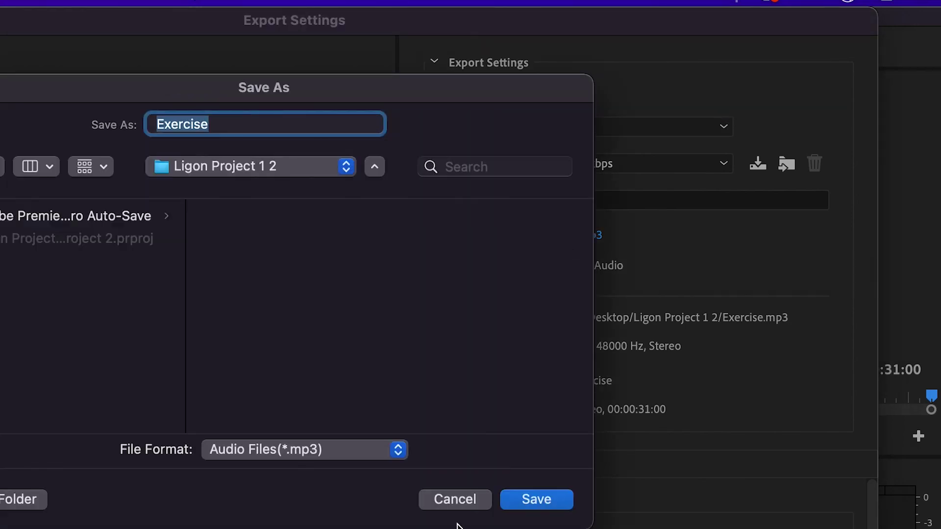
click(455, 507)
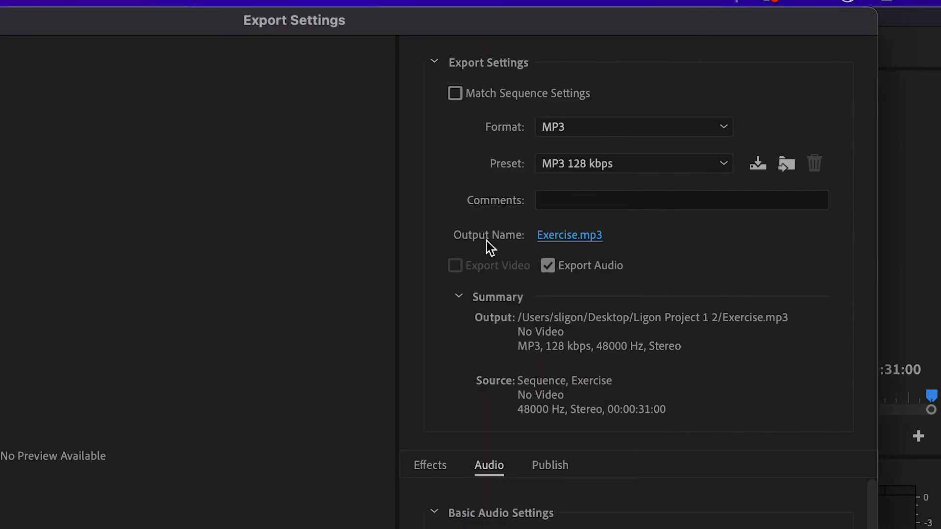
click(576, 237)
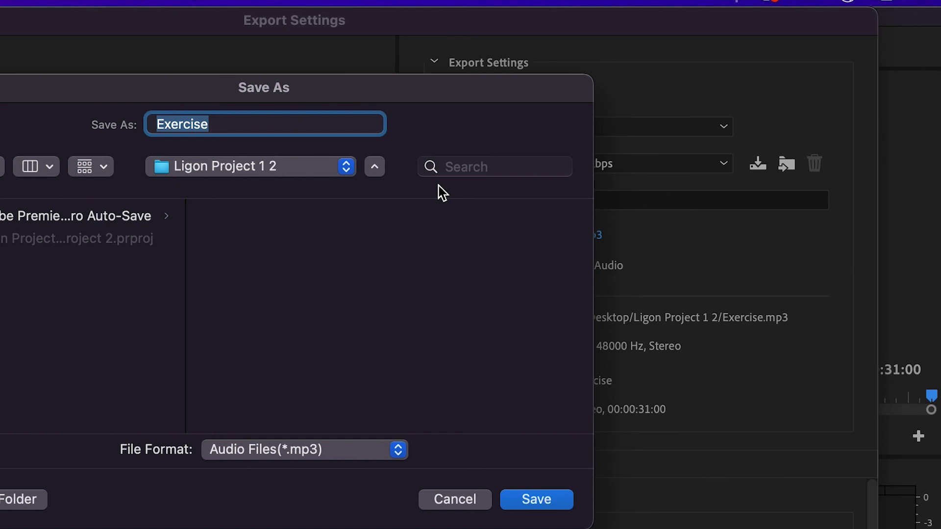
text(Ligon)
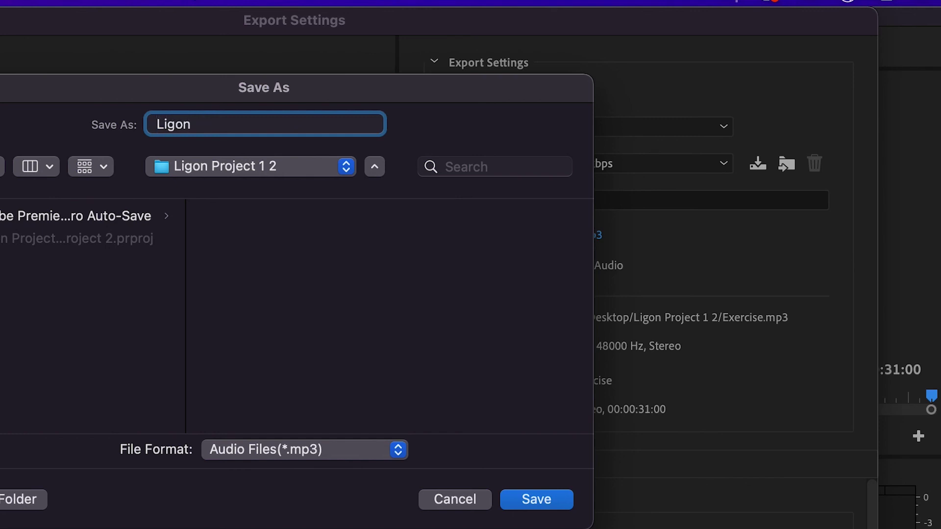
text( Project1)
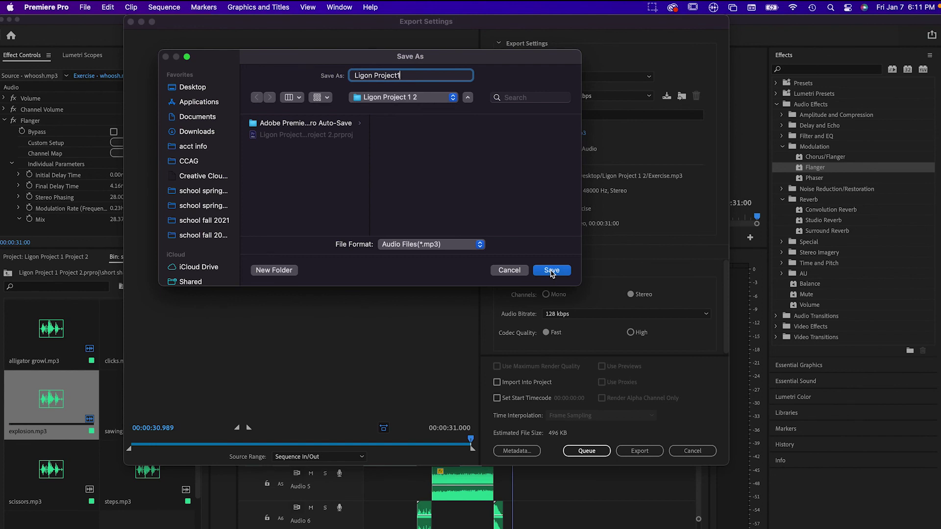
click(552, 273)
click(553, 272)
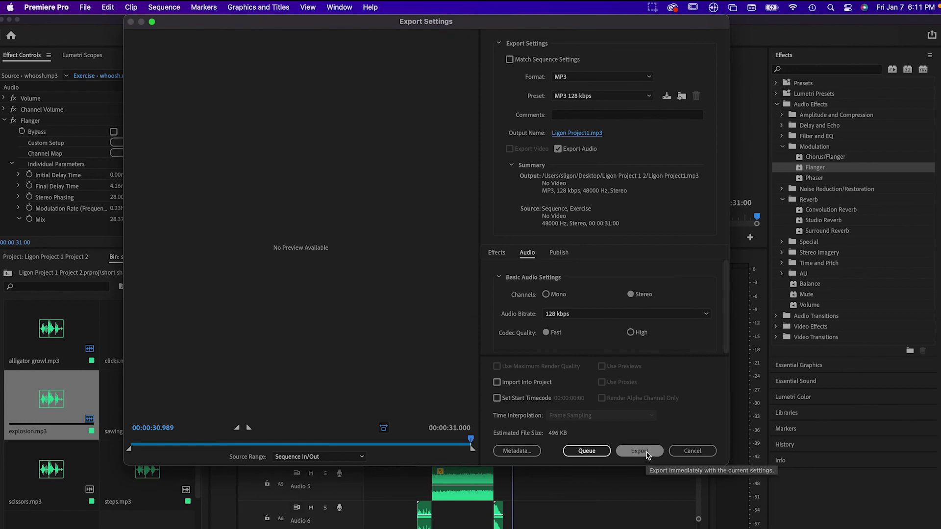
click(640, 451)
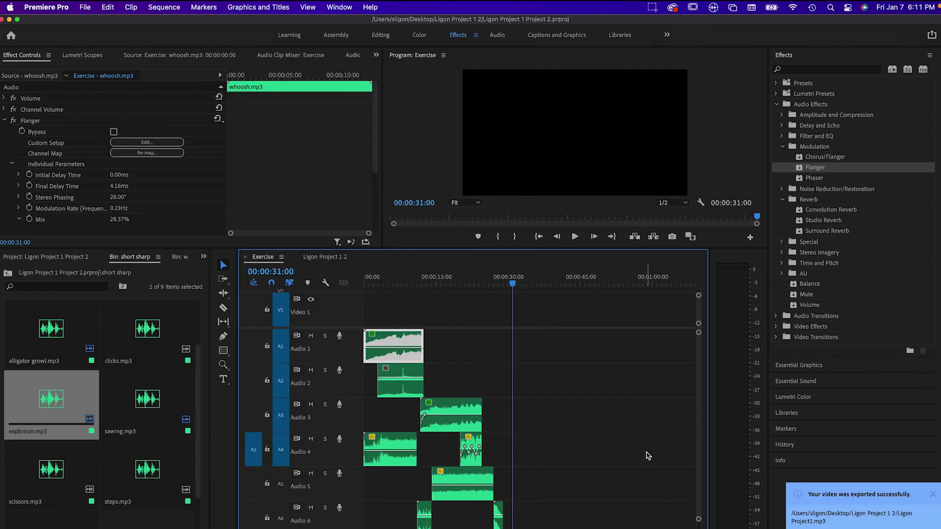
Switch to Finder, open the project folder on the Desktop, and locate the exported Project1 MP3 file
click(241, 528)
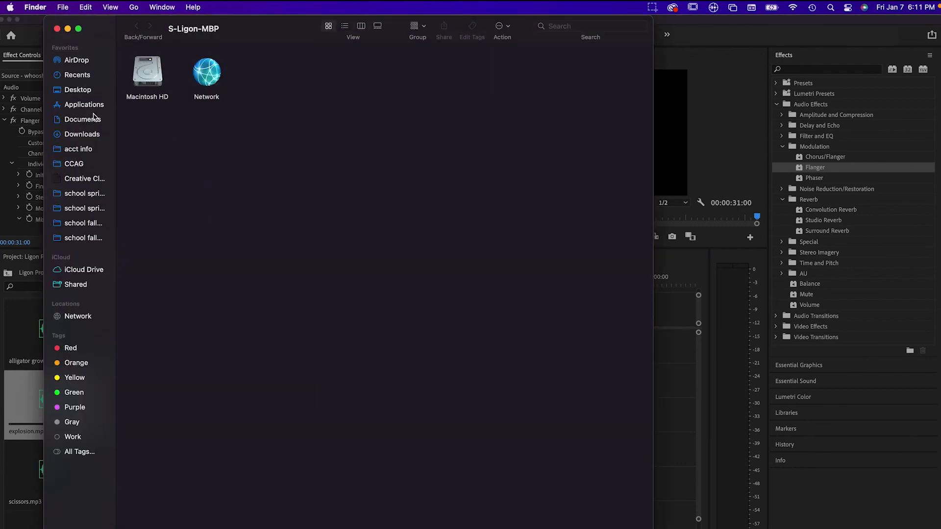
click(79, 90)
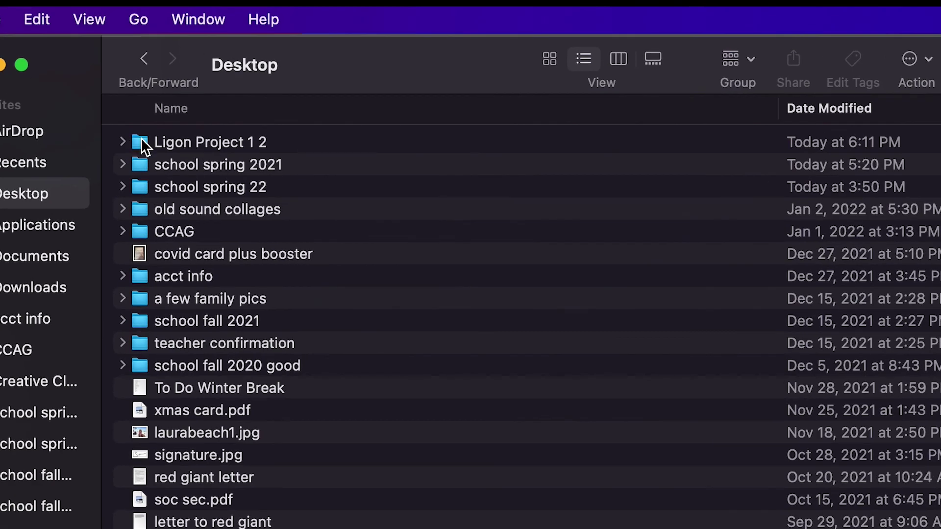
double_click(141, 141)
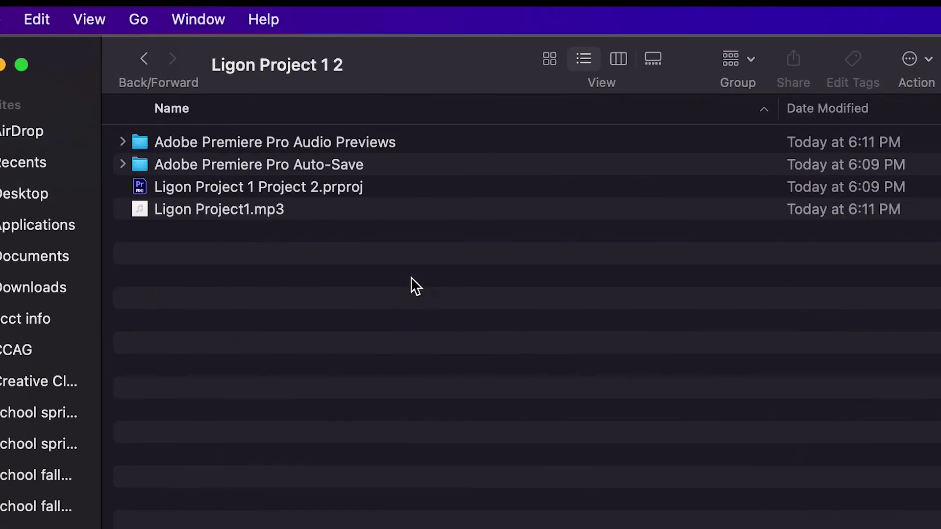
click(234, 214)
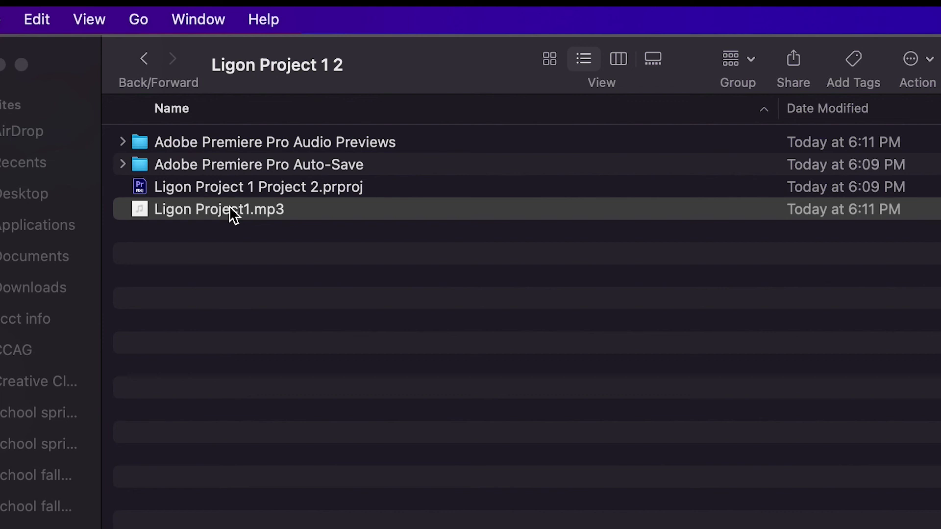
click(233, 214)
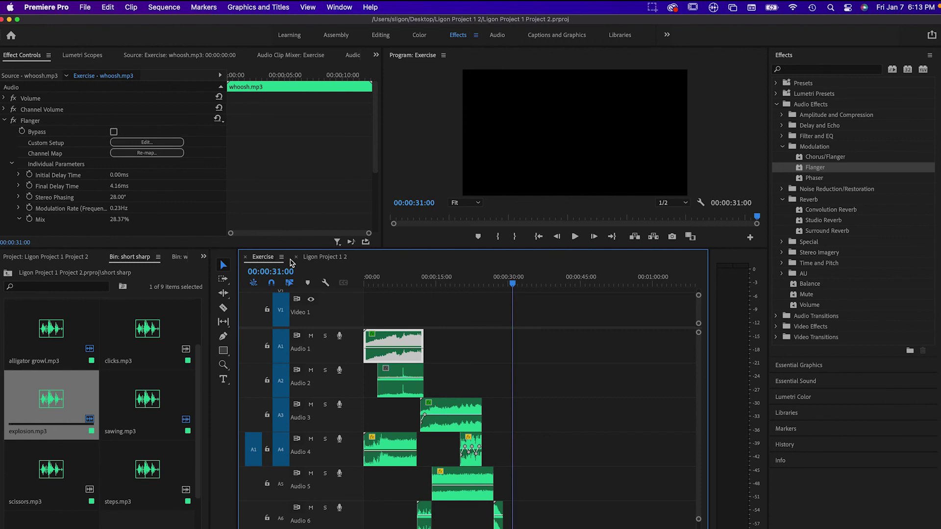
Switch to the Project 1 2 sequence in the Premiere Pro timeline
click(330, 260)
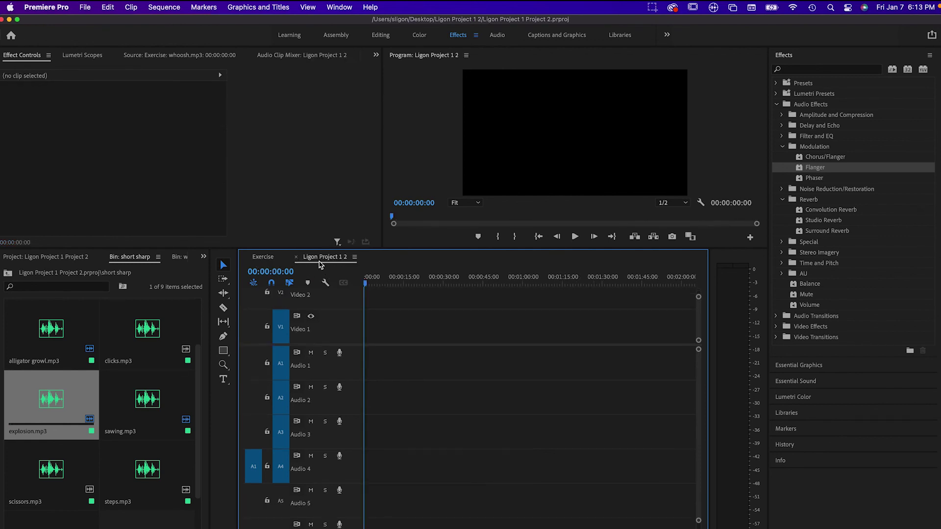